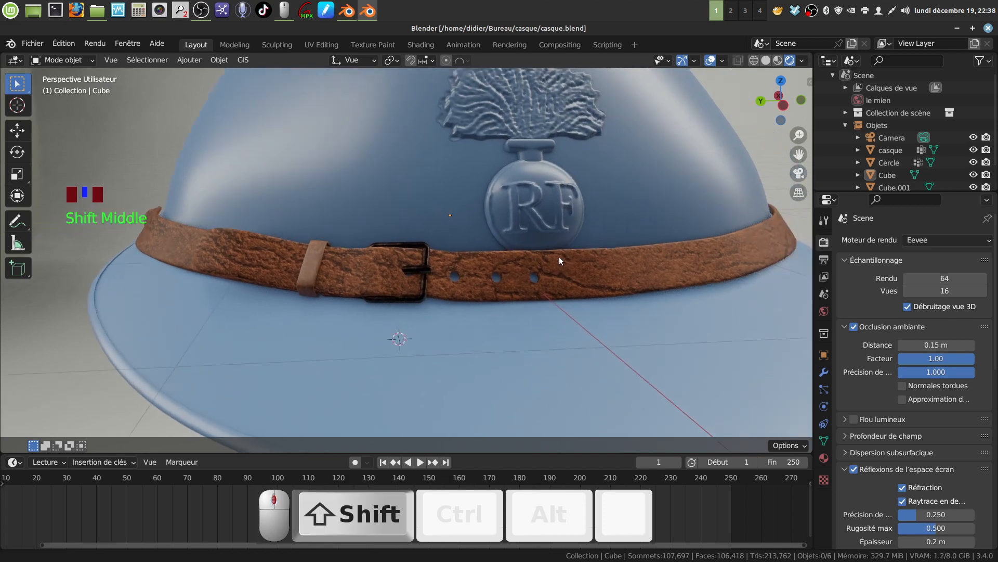
Isolate the helmet's leather strap in local view
scroll(474, 356, "up", 2)
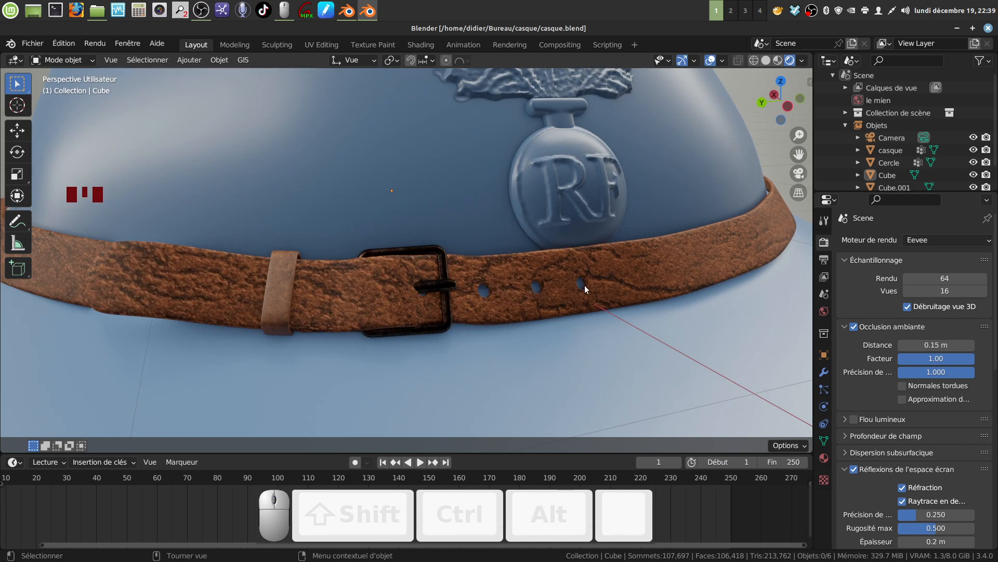
middle_click_drag(563, 286, 435, 257)
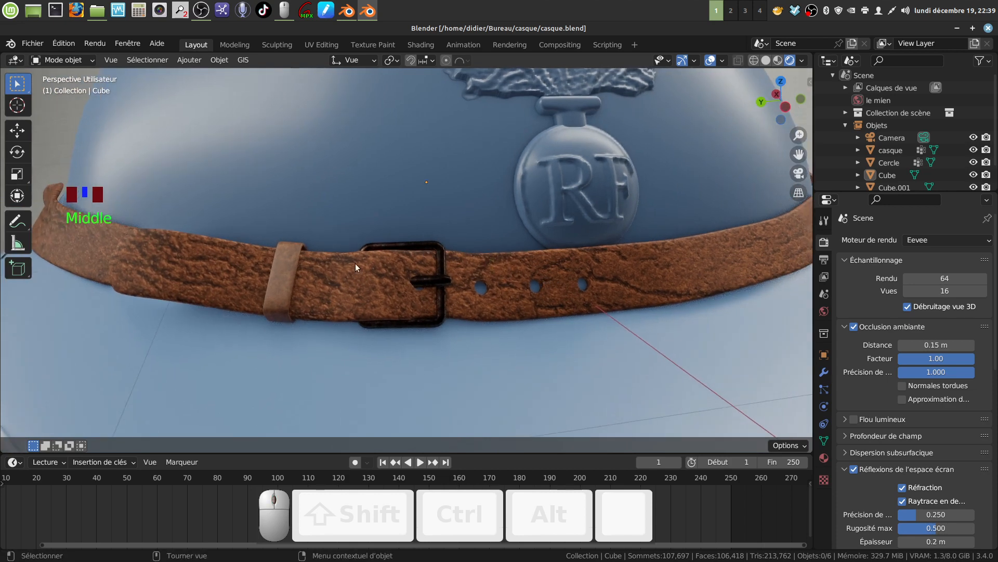
mouse_move(398, 282)
middle_mouse_down()
mouse_move(380, 288)
mouse_move(404, 280)
mouse_move(390, 283)
middle_mouse_up()
scroll(399, 283, "down", 2)
left_click(389, 283)
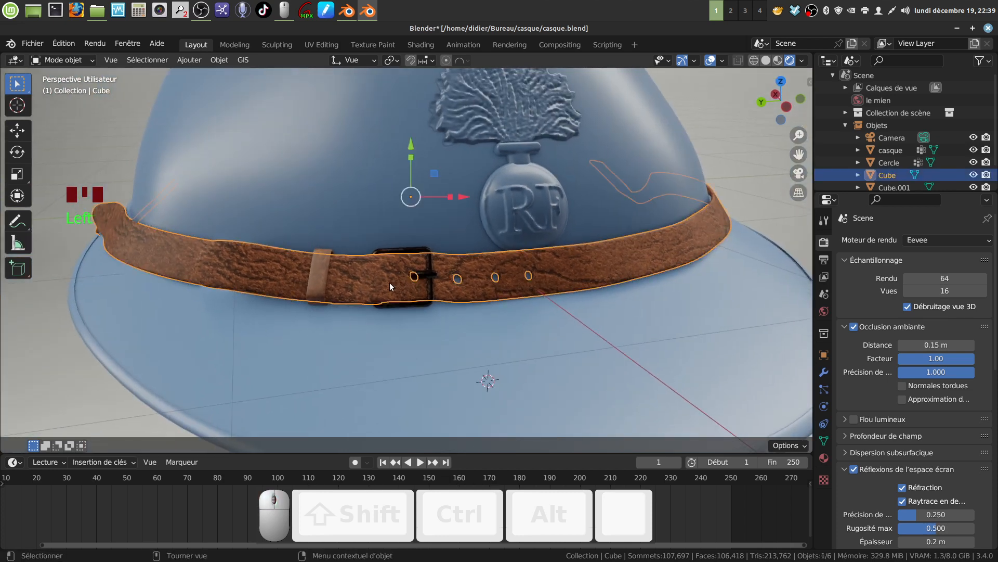
key("KP_Divide")
Enter edit mode on the strap and clear the UV seams from all its edges
scroll(389, 282, "up", 6)
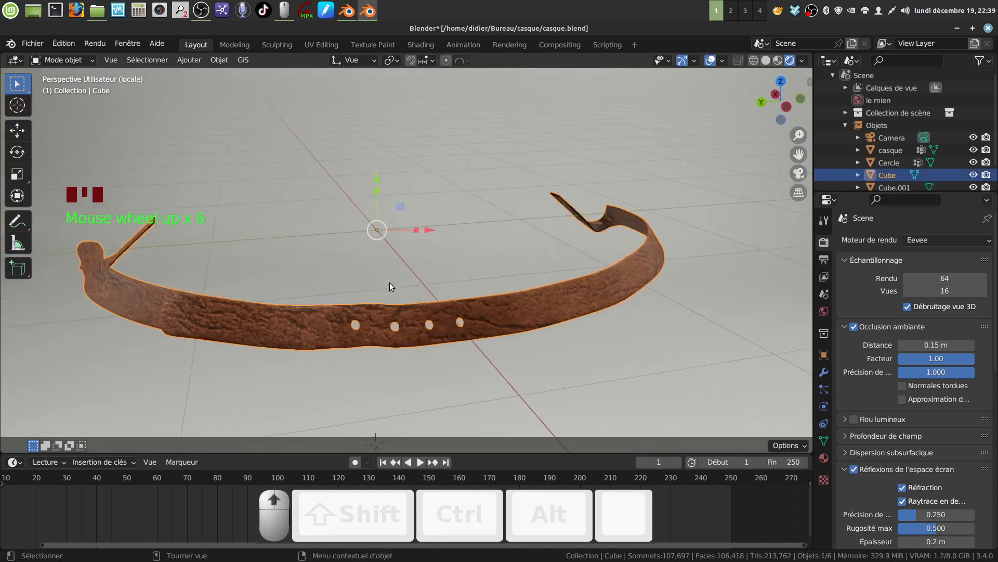
middle_click_drag(404, 301, 544, 248, "shift")
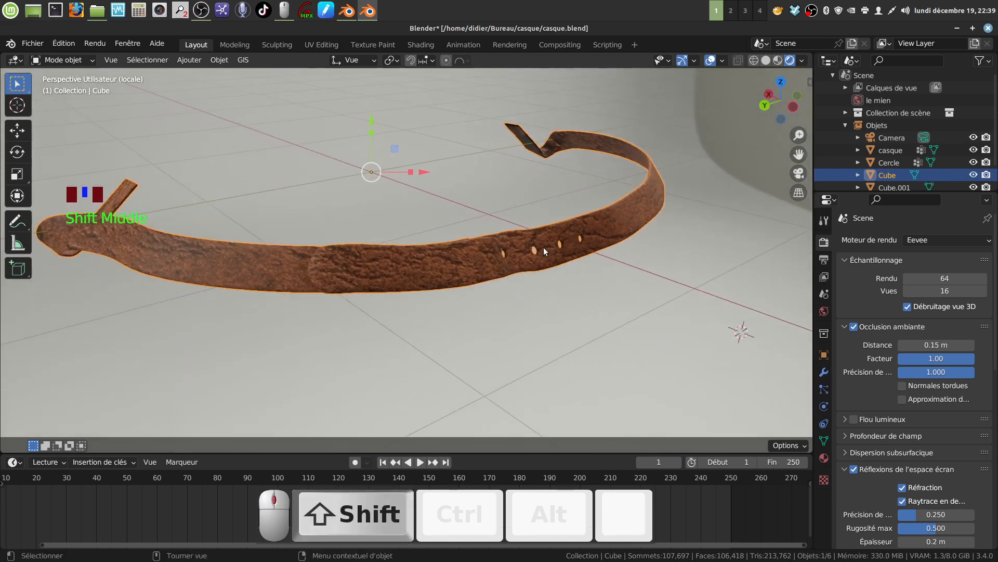
key("Tab")
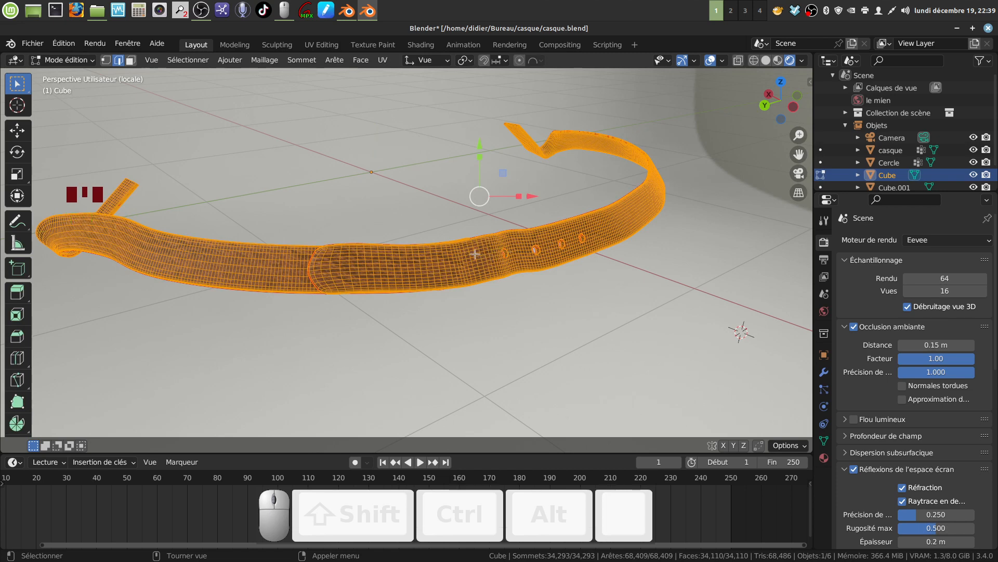
right_click(474, 254)
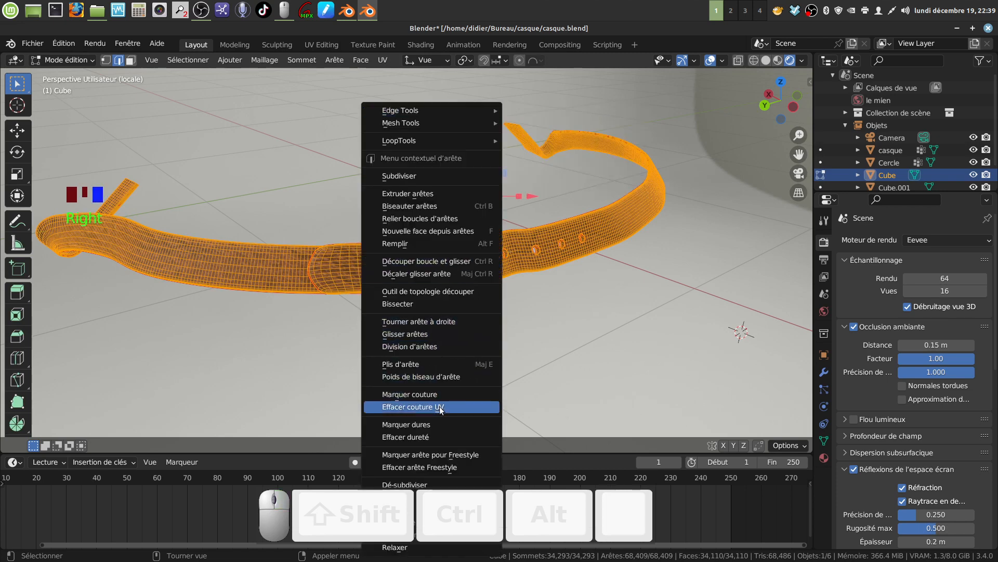
left_click(440, 407)
Set the viewport to solid shading and deselect the whole mesh, with the first strap hole in close view
middle_click_drag(511, 250, 393, 258)
scroll(477, 239, "up", 2)
scroll(375, 232, "up", 5)
scroll(424, 281, "up", 4)
middle_click_drag(388, 229, 395, 250, "shift")
scroll(350, 265, "up", 4)
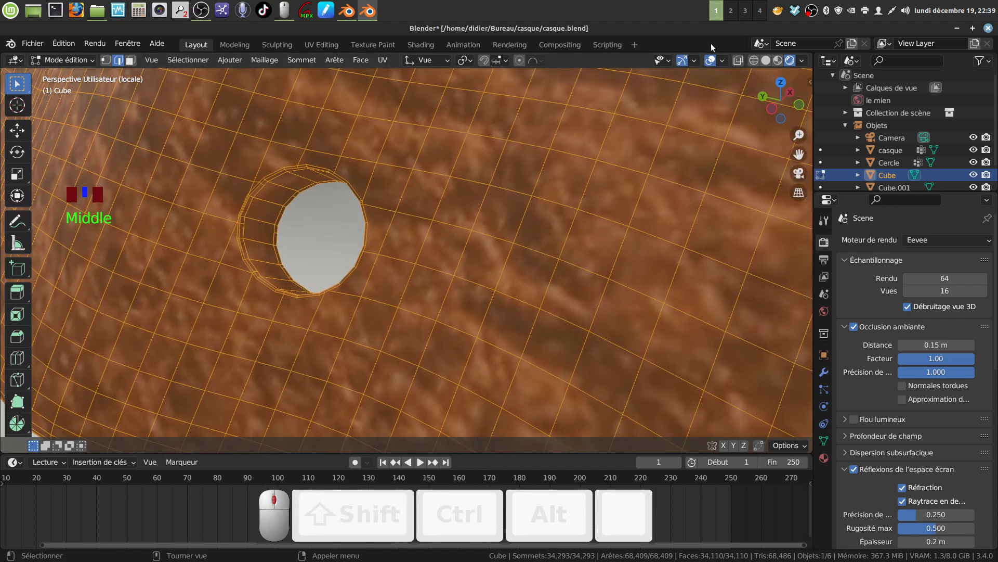
left_click(766, 61)
scroll(328, 268, "up", 2)
mouse_move(328, 267)
middle_mouse_down()
mouse_move(323, 281)
mouse_move(279, 248)
middle_mouse_up()
key("alt+a")
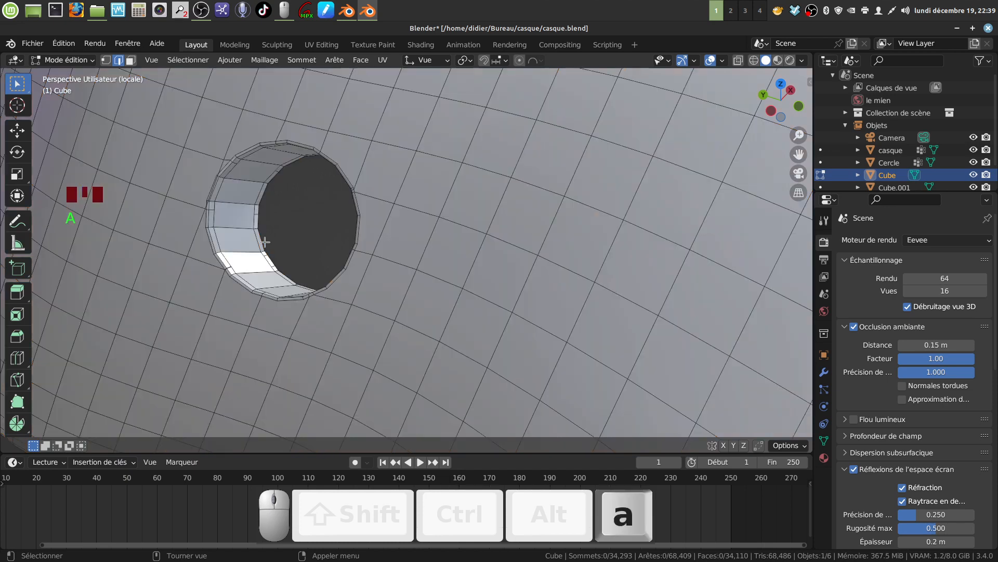
Mark UV seams on the first hole's inner and outer rim loops and one edge connecting them
left_click(265, 242, "alt")
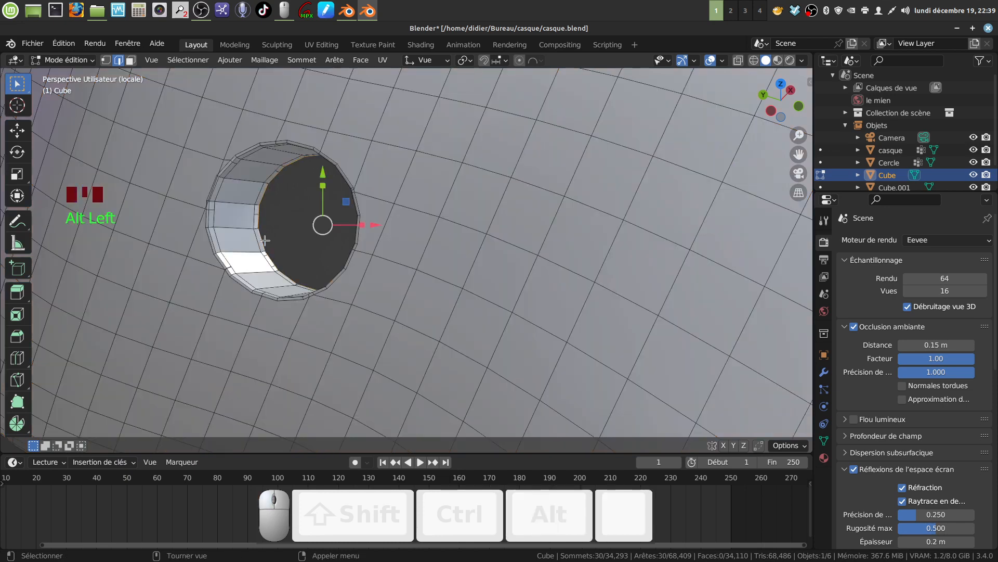
left_click(208, 216, "alt+shift")
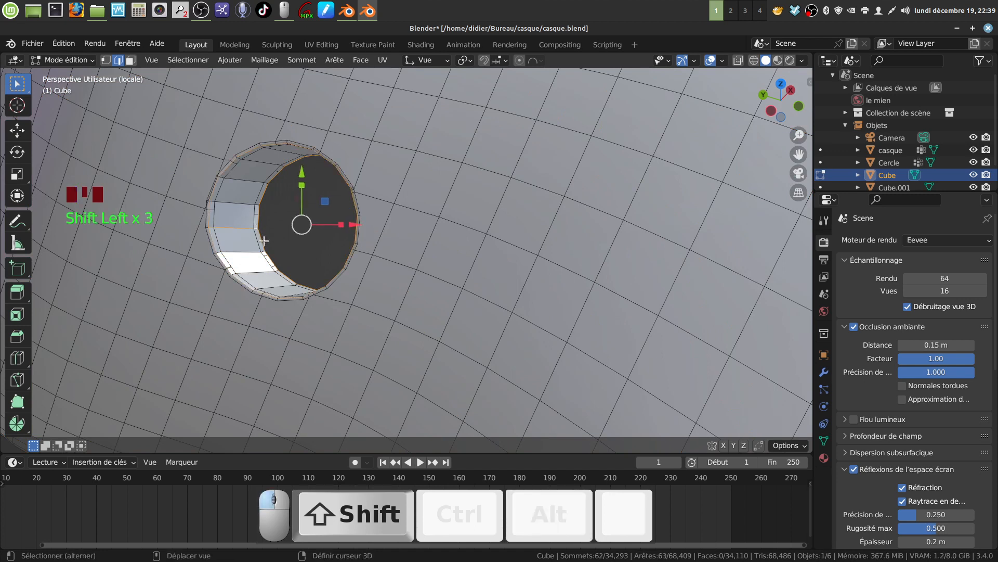
right_click(299, 246)
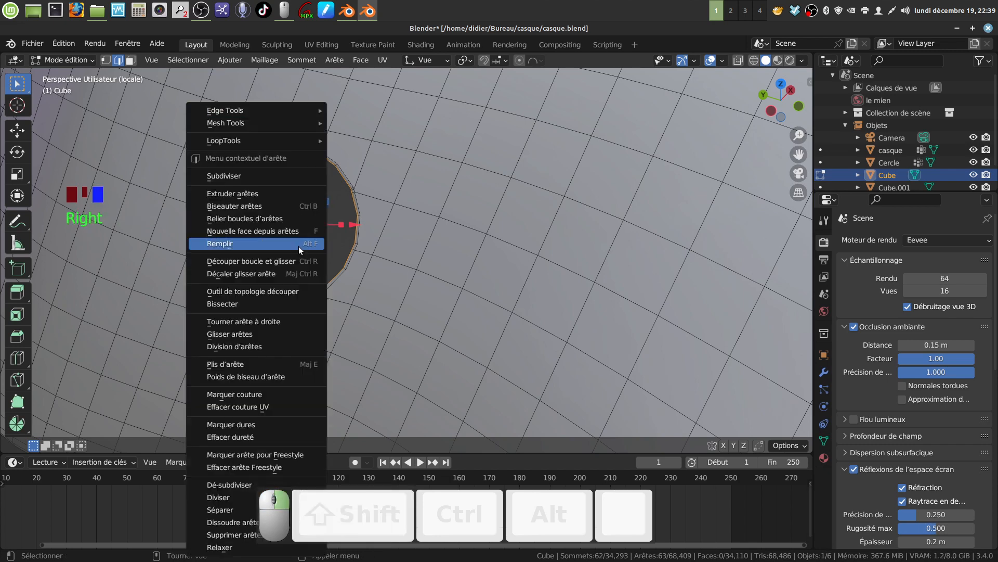
left_click(273, 394)
Mark both rim loops of the second strap hole and a connecting line of edges across its wall as UV seams
scroll(402, 335, "down", 4)
middle_click_drag(553, 317, 395, 202, "shift")
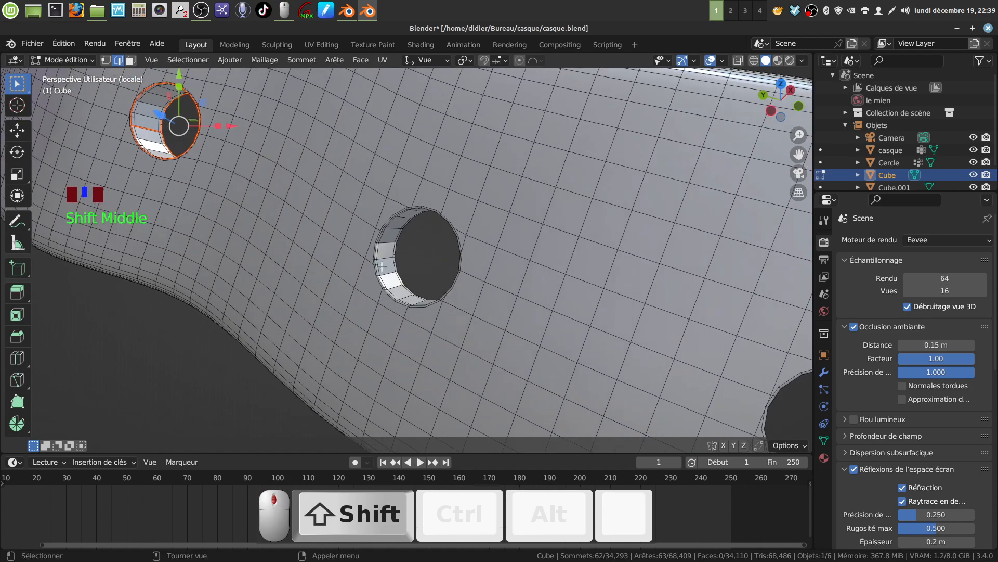
scroll(399, 272, "up", 4)
middle_click_drag(399, 272, 388, 292, "shift")
scroll(388, 292, "up", 3)
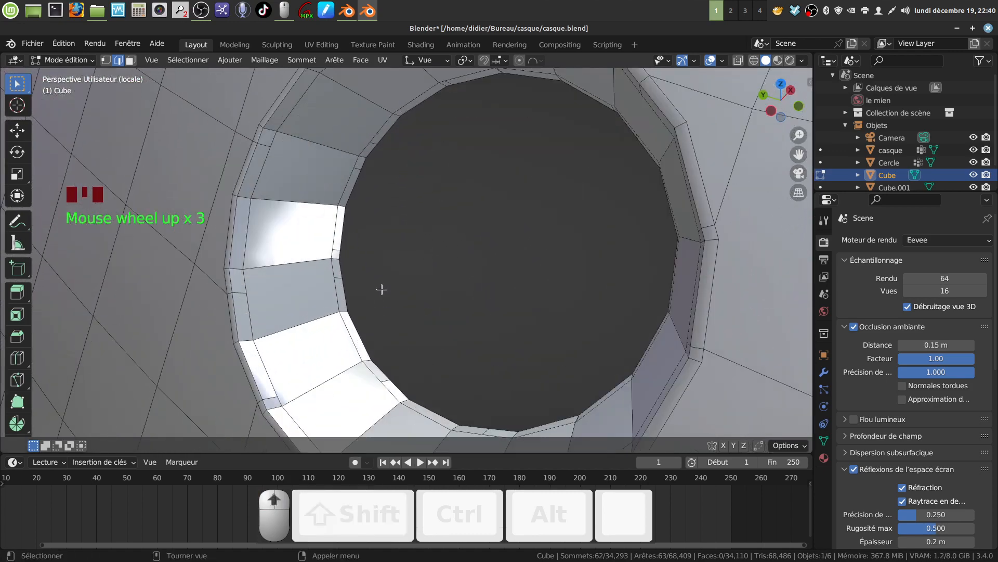
key("a")
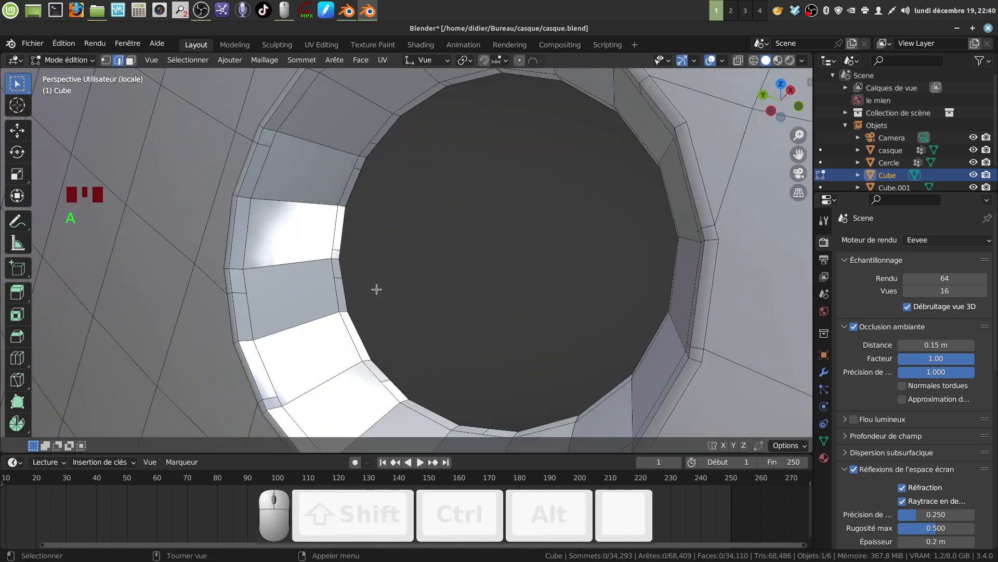
key("a")
key("a")
left_click(346, 291, "alt")
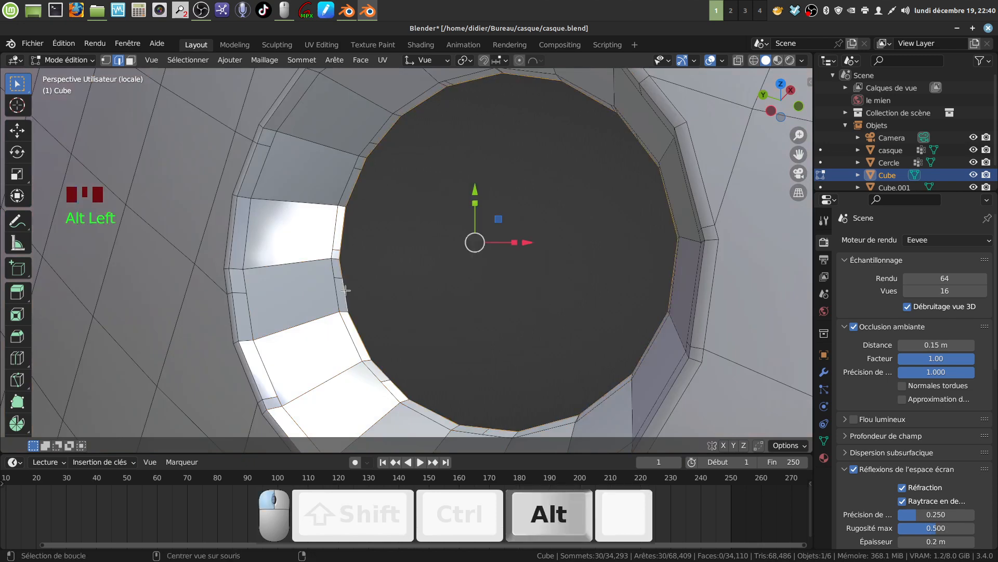
left_click(235, 318, "alt+shift")
left_click(252, 317, "shift")
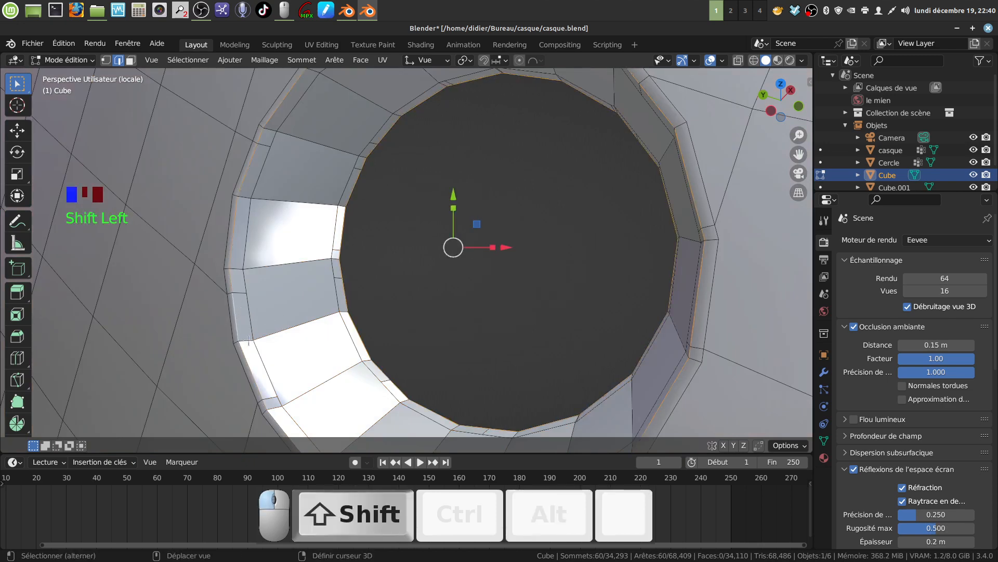
left_click(300, 326, "shift")
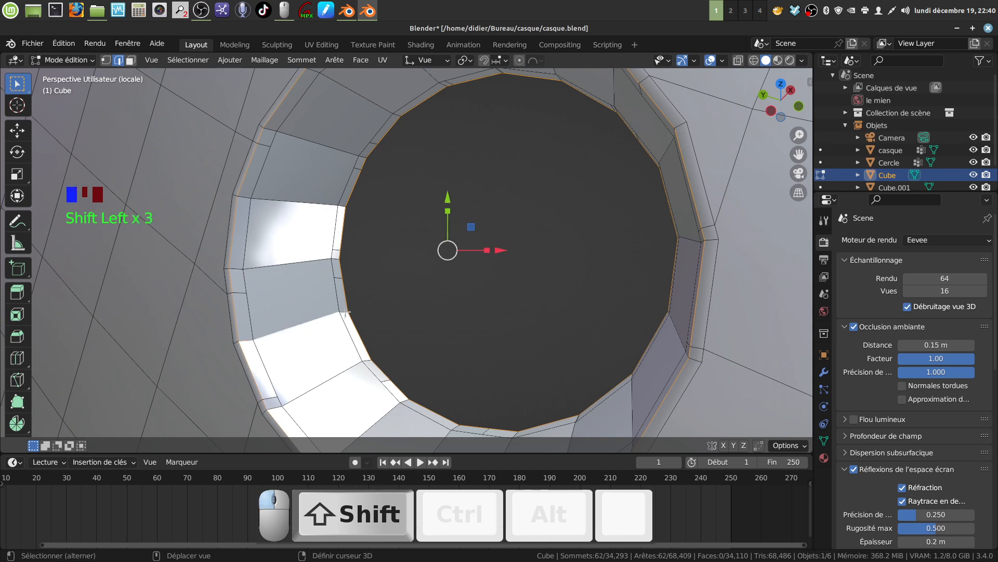
right_click(377, 315)
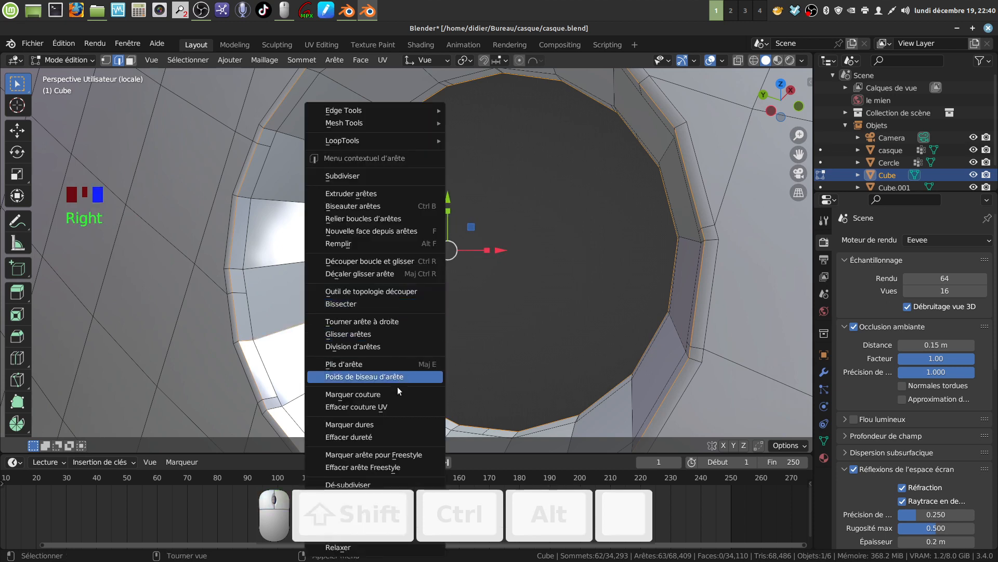
left_click(396, 399)
Mark the third strap hole's two rim loops and one edge joining them as UV seams
scroll(373, 321, "down", 3)
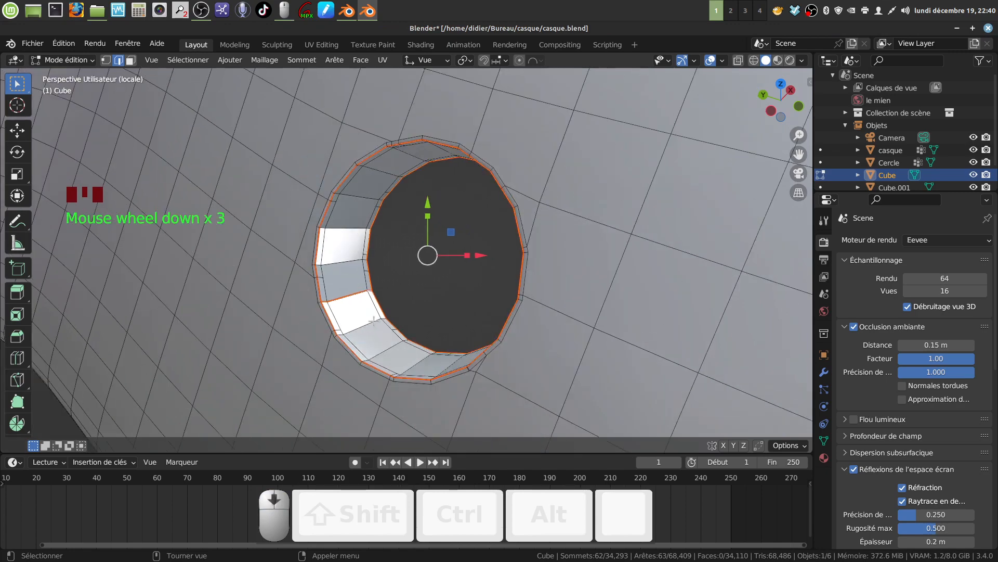
scroll(450, 330, "down", 2)
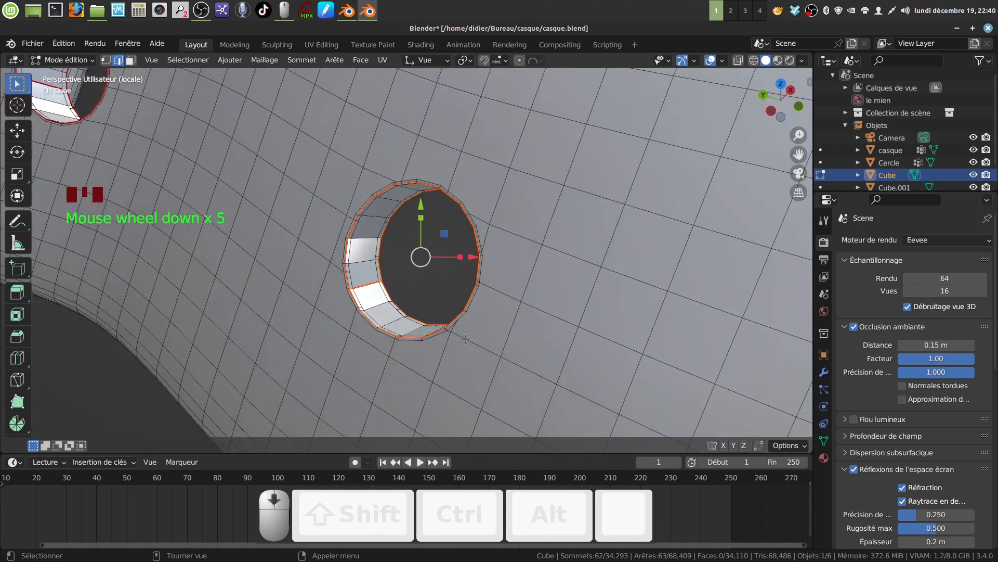
middle_click_drag(461, 339, 770, 162)
scroll(875, 217, "up", 3)
middle_click_drag(875, 218, 875, 210)
scroll(875, 217, "up", 3)
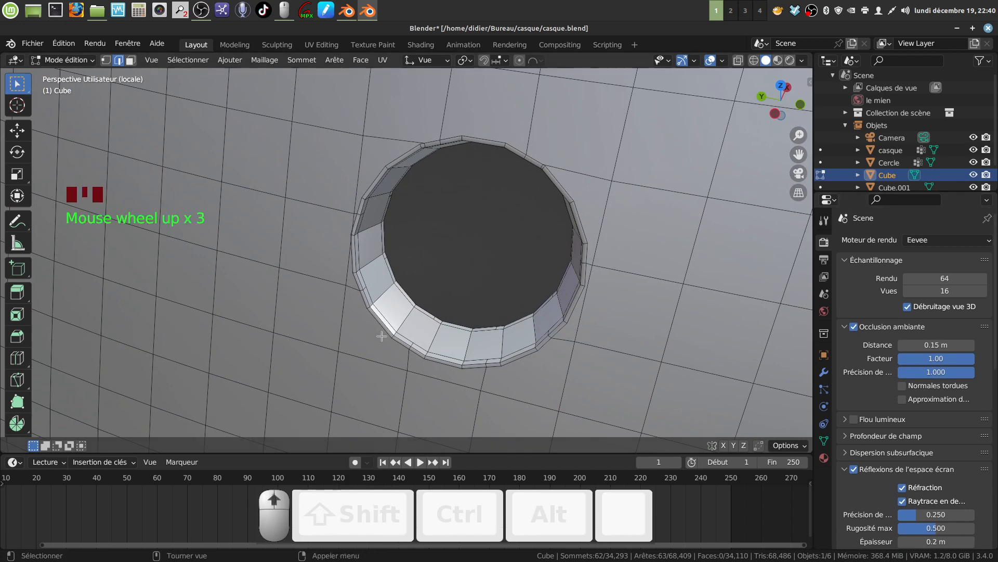
scroll(380, 327, "up", 2)
middle_click_drag(379, 320, 381, 330)
key("a")
key("a")
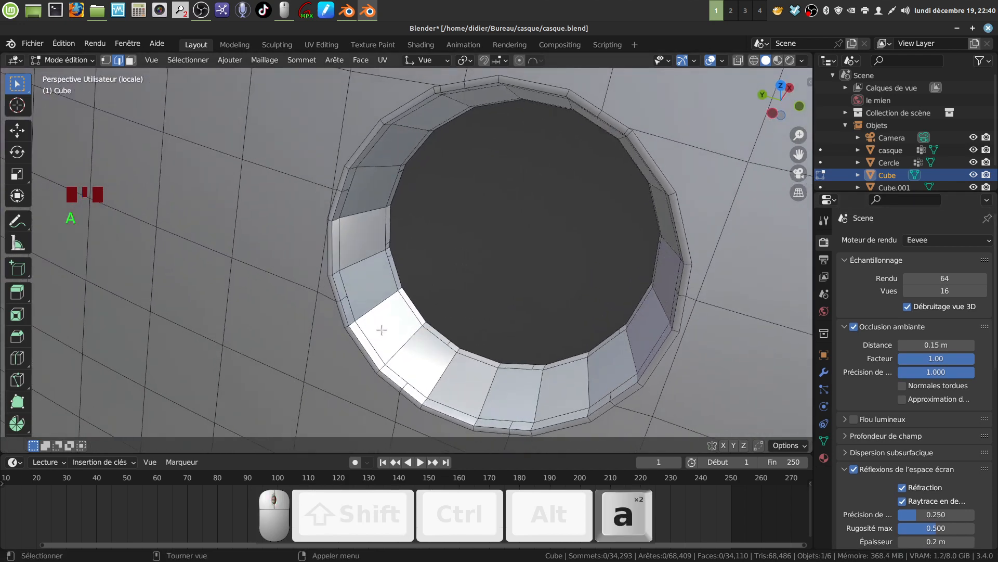
key("a")
scroll(395, 327, "up", 3)
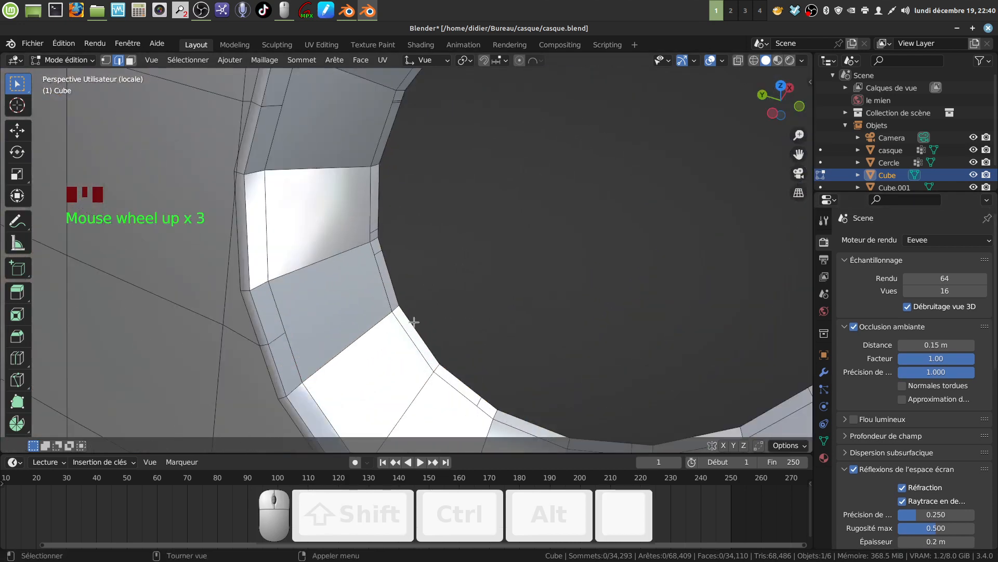
left_click(414, 322, "alt")
scroll(419, 333, "down", 1)
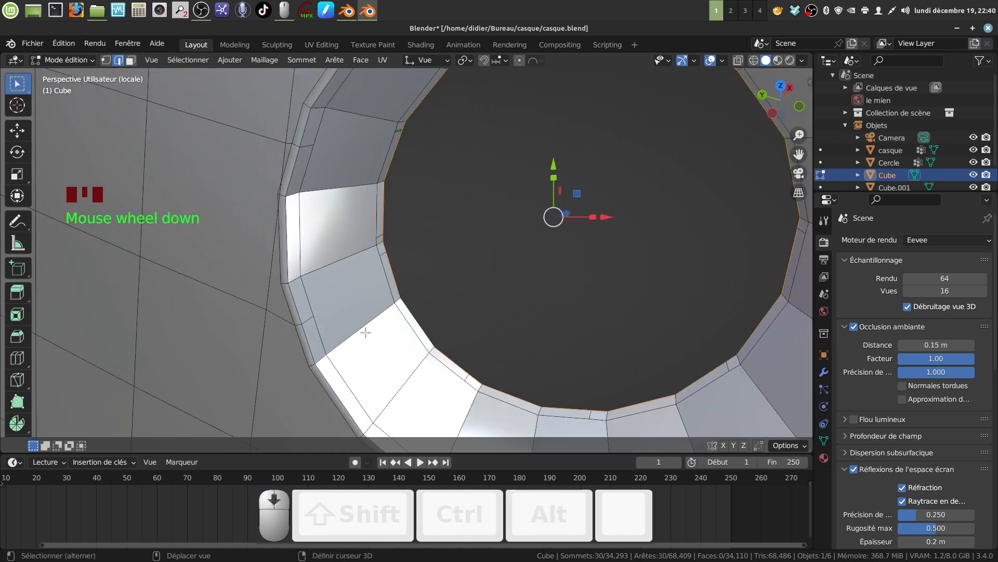
left_click(312, 355, "alt+shift")
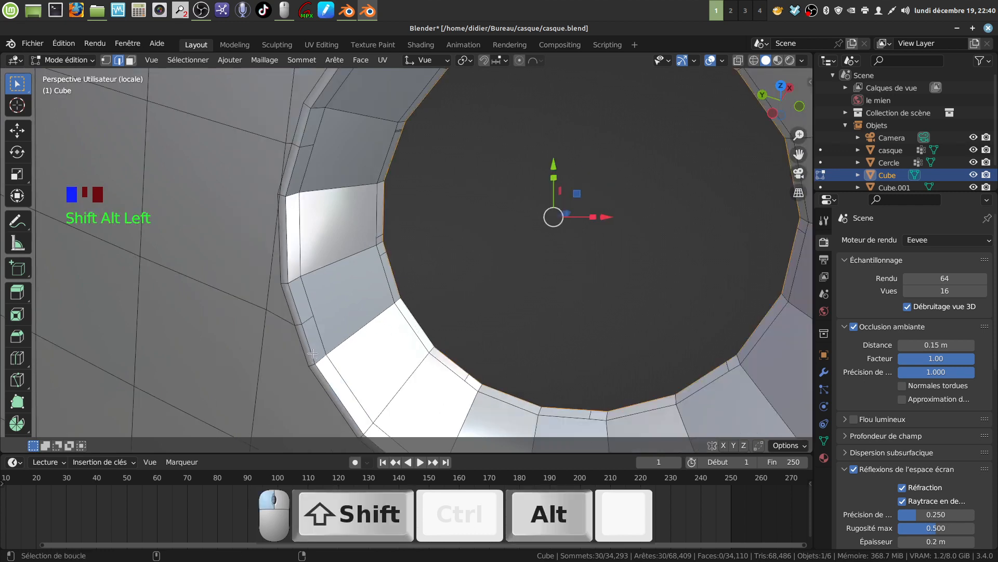
left_click(341, 345, "shift")
left_click(356, 335, "shift")
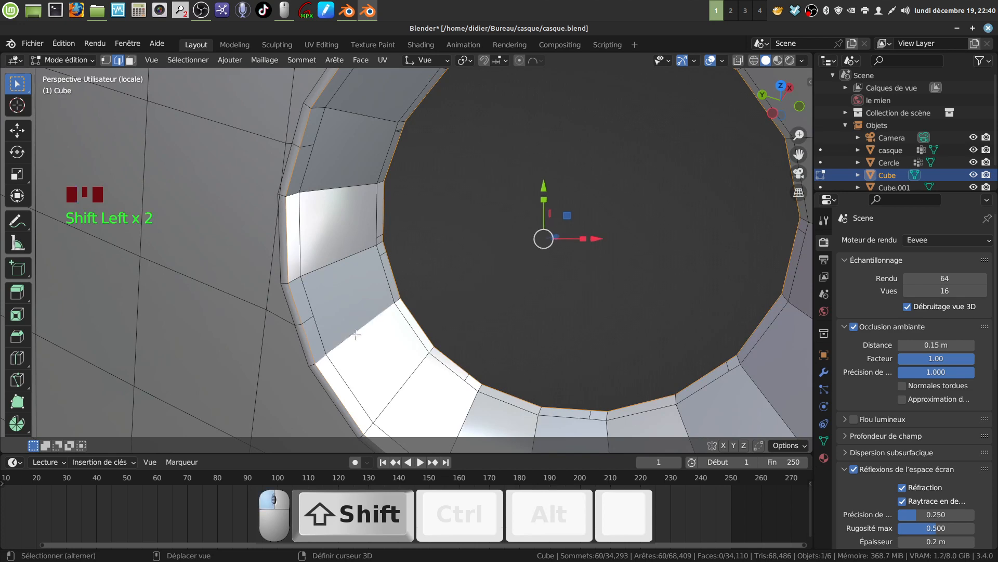
right_click(499, 265)
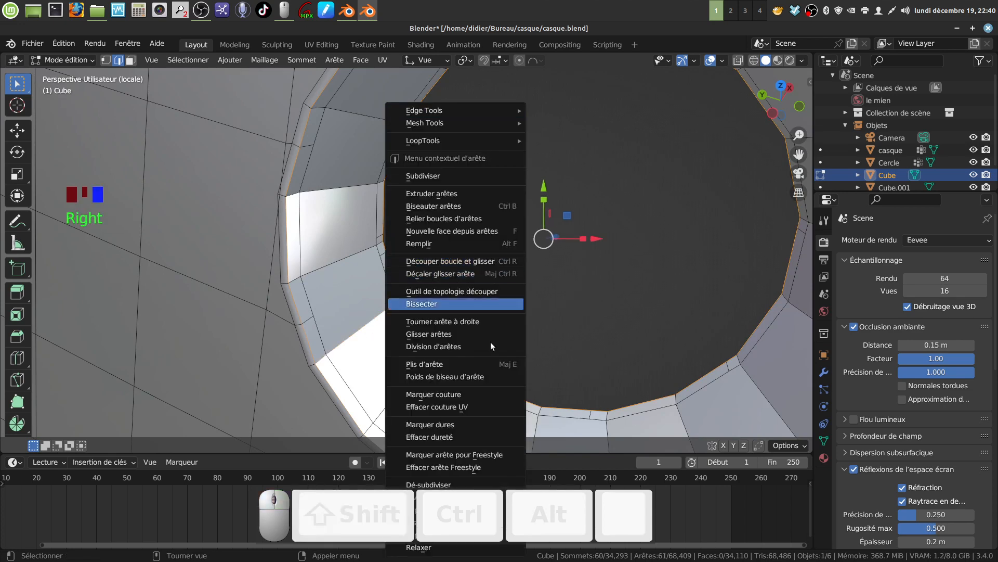
left_click(477, 394)
Mark UV seams on the fourth strap hole along both rim loops and a line of edges through its wall
scroll(508, 386, "down", 1)
scroll(508, 387, "down", 8)
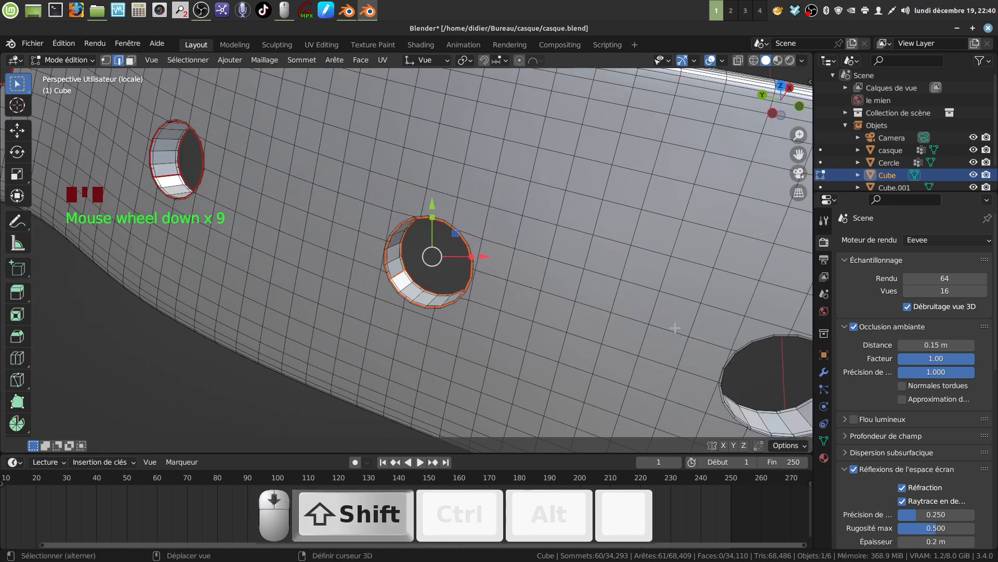
middle_click_drag(541, 372, 458, 259, "shift")
scroll(517, 279, "up", 4)
left_click(457, 256, "alt")
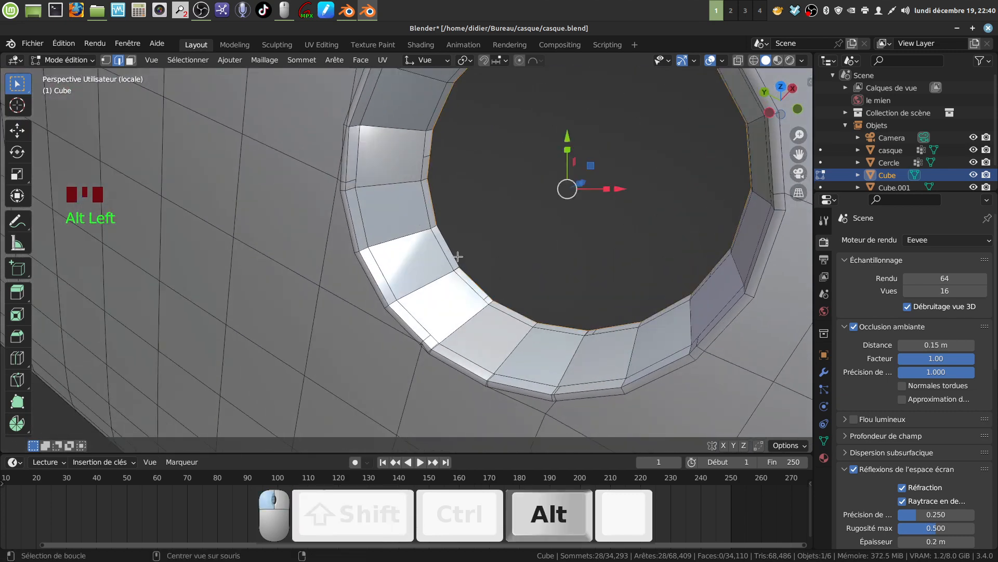
left_click(398, 311, "alt+shift")
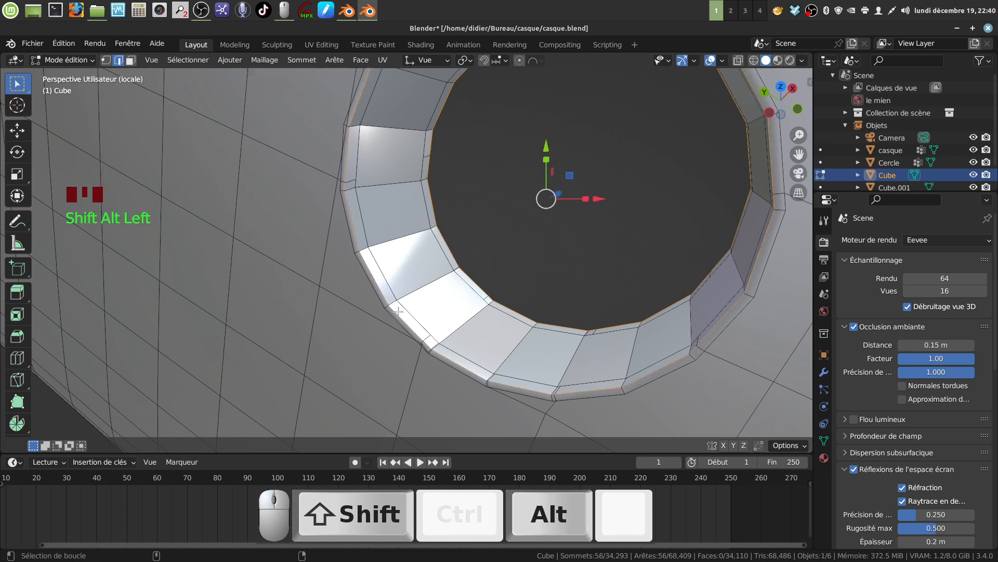
left_click(411, 300, "shift")
left_click(464, 268, "shift")
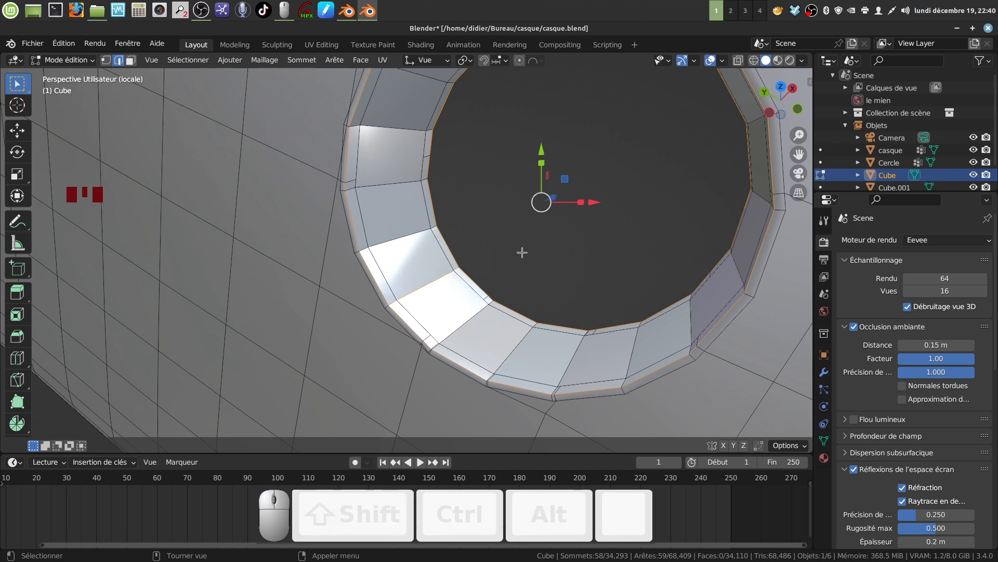
right_click(522, 252)
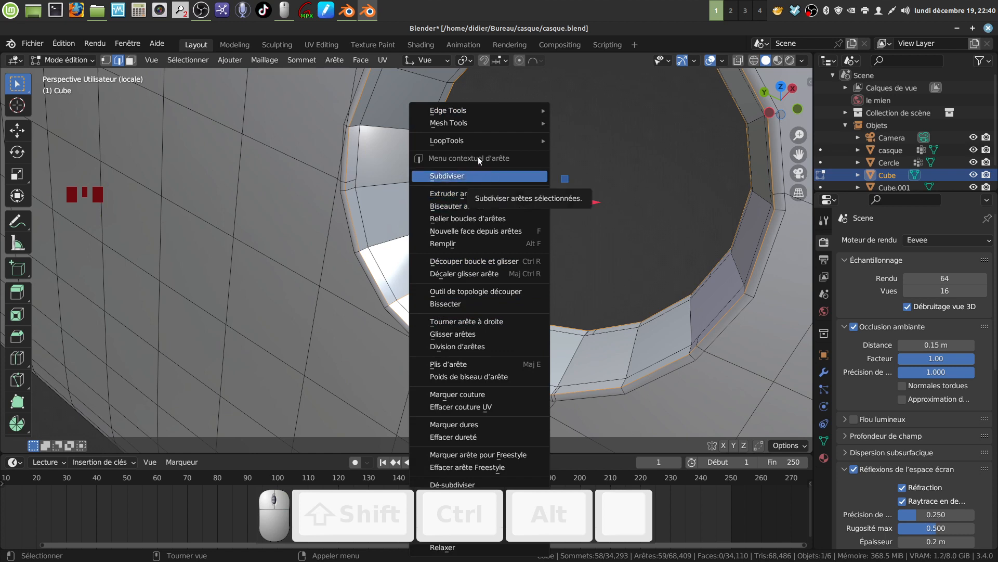
left_click(502, 396)
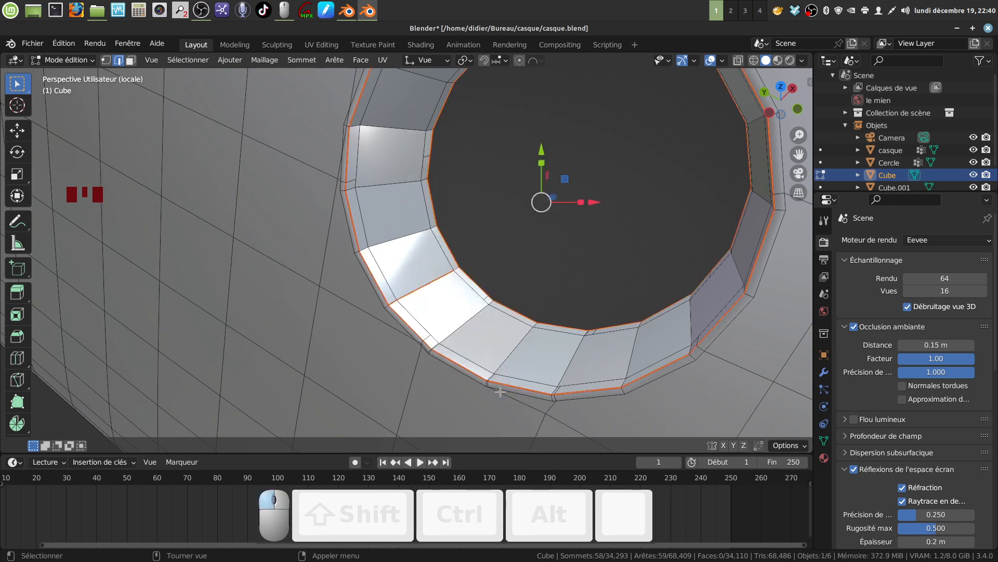
scroll(544, 364, "down", 15)
middle_click_drag(525, 332, 376, 445)
scroll(535, 323, "down", 7)
scroll(481, 296, "up", 3)
scroll(473, 322, "up", 2)
scroll(498, 264, "up", 2)
middle_click_drag(497, 263, 463, 294)
scroll(461, 348, "up", 3)
scroll(462, 295, "up", 2)
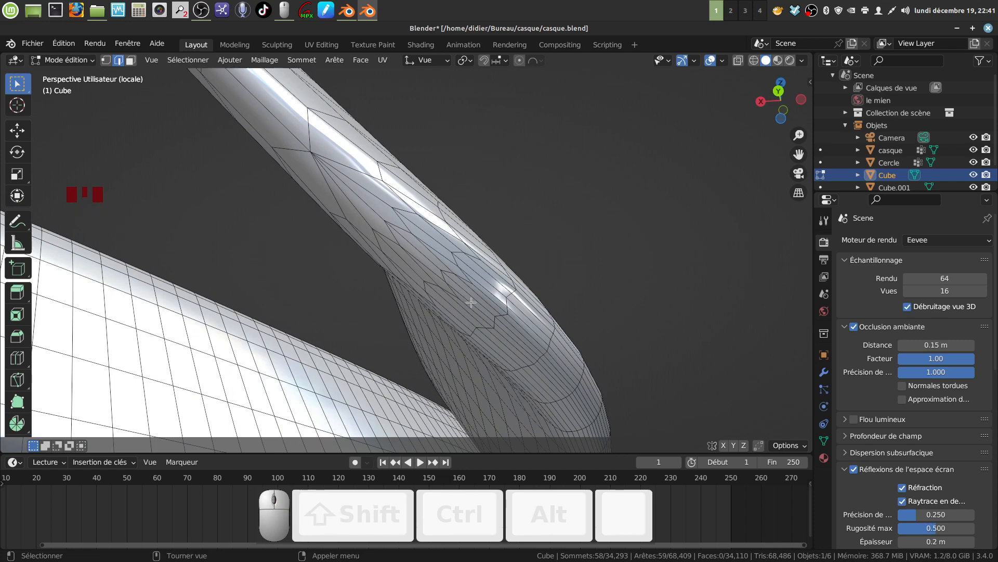
left_click(471, 302, "alt")
middle_click_drag(472, 302, 533, 292, "alt")
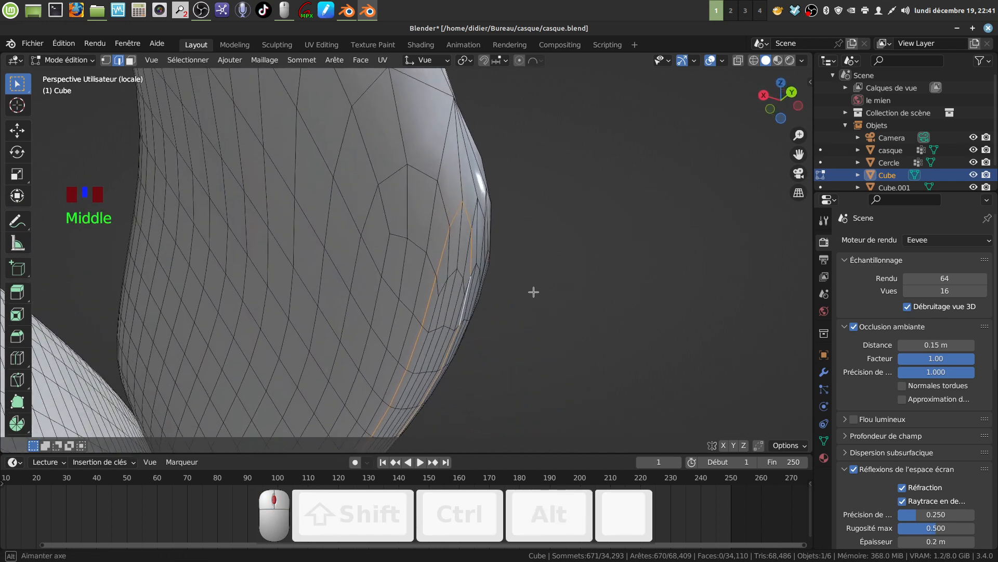
key("a")
key("a")
Select the edge loop along the lower edge of the holed strap half and add the first edges going up its tip
left_click(459, 247, "alt")
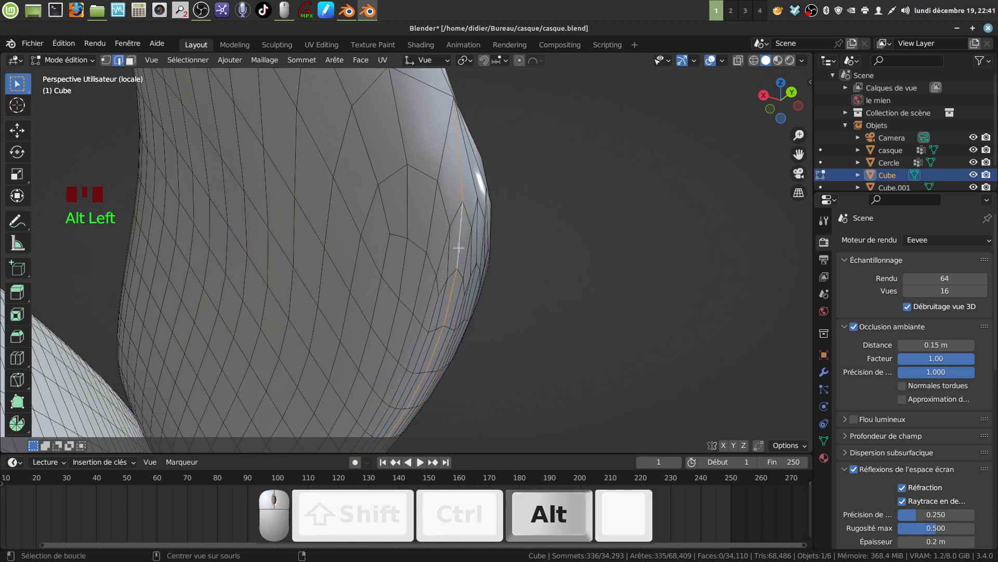
middle_click_drag(459, 247, 440, 322)
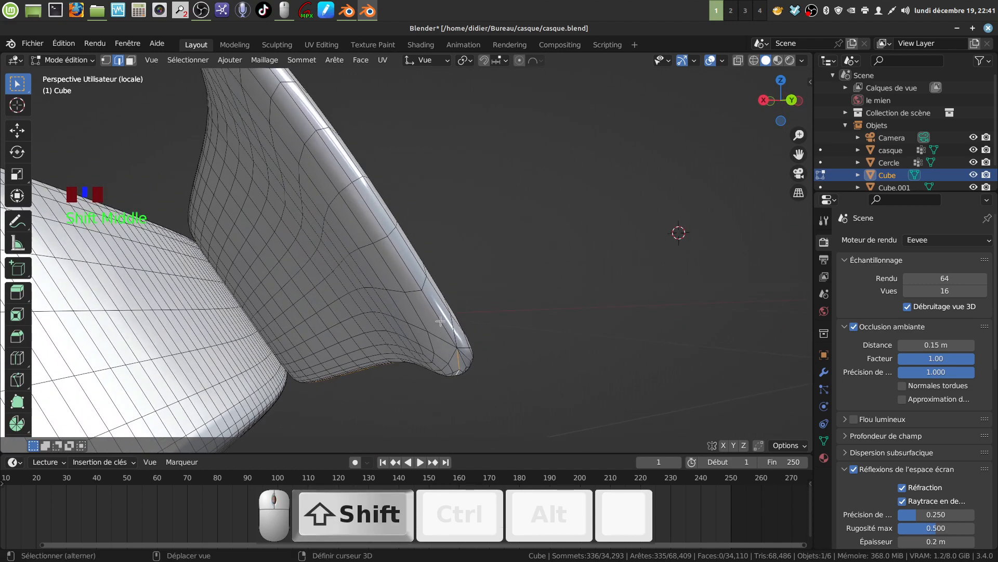
middle_click_drag(410, 268, 409, 321, "shift")
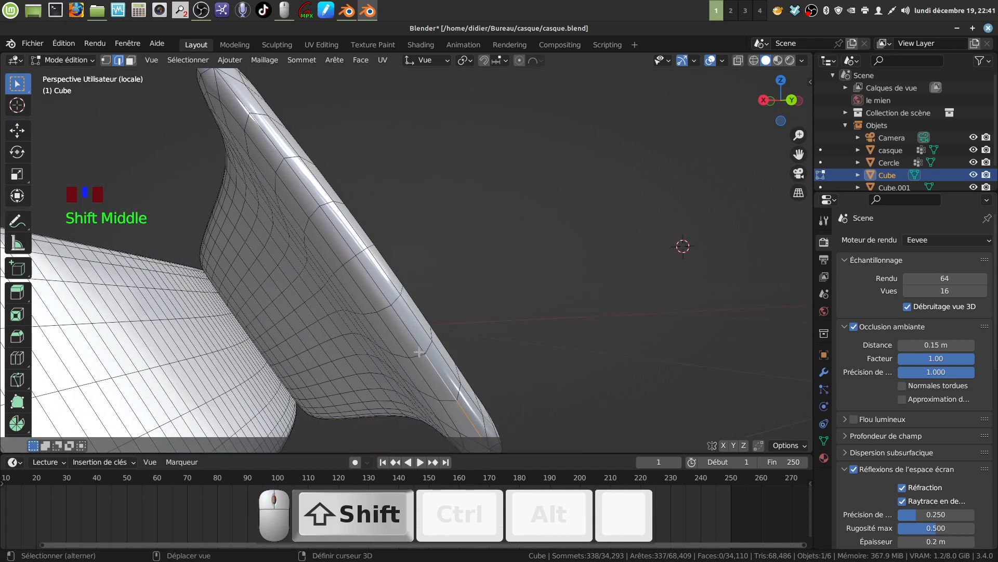
left_click(409, 321, "shift")
left_click(375, 283, "shift")
middle_click_drag(376, 283, 432, 327)
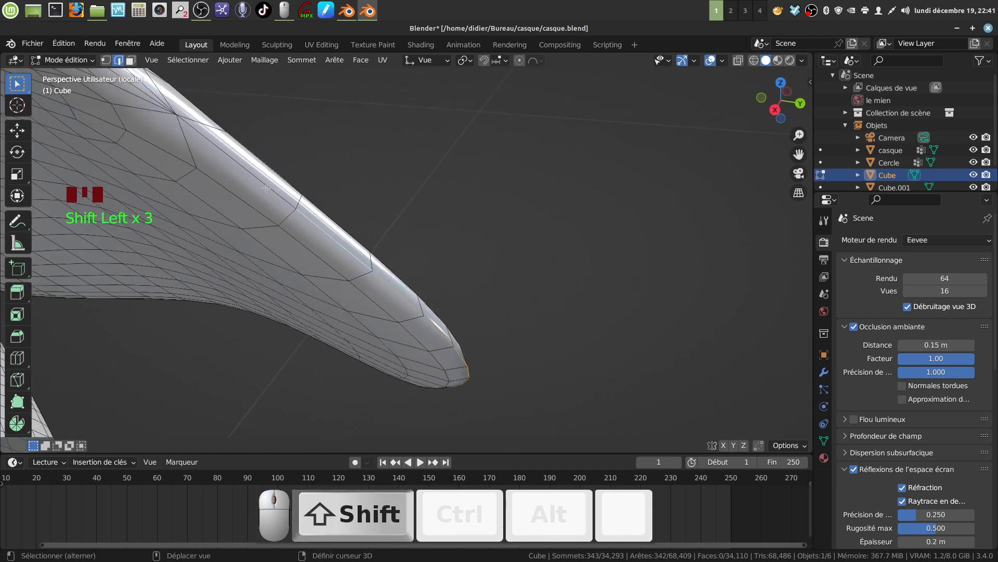
Extend the selection with the remaining edges up the holed strap's tip and mark the whole chain as a UV seam
scroll(266, 180, "down", 4)
middle_click_drag(267, 180, 392, 296, "shift")
scroll(392, 297, "up", 2)
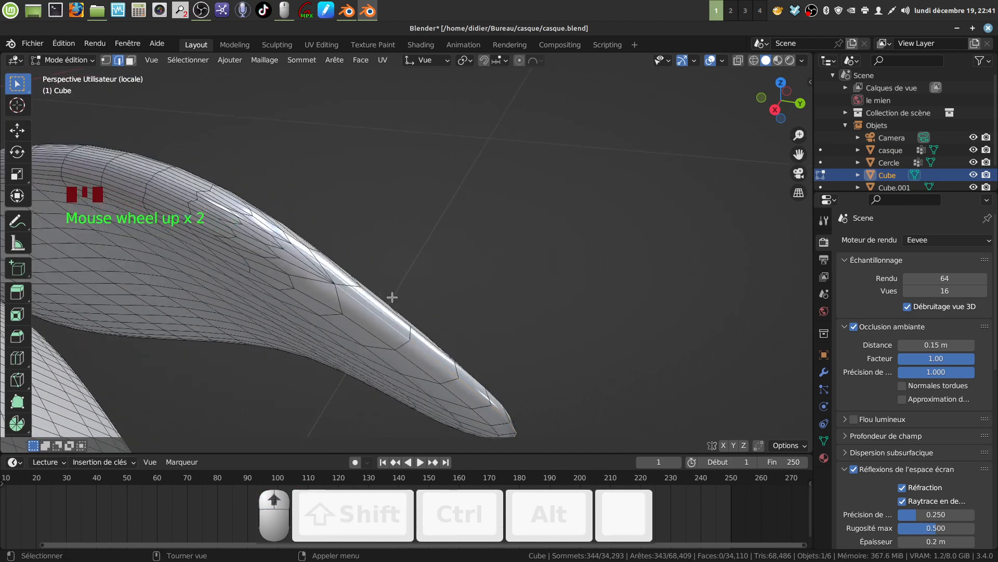
scroll(300, 306, "up", 3)
middle_click_drag(300, 306, 355, 313, "shift")
scroll(377, 314, "up", 2)
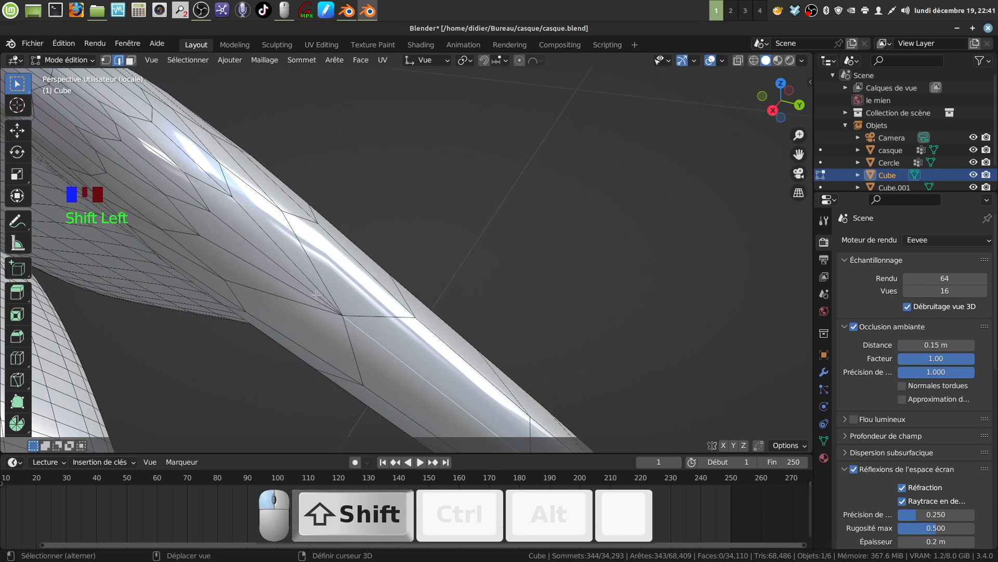
middle_click_drag(240, 232, 362, 231, "shift")
left_click(252, 234, "shift")
scroll(262, 234, "down", 4)
scroll(325, 255, "up", 3)
scroll(304, 215, "down", 7)
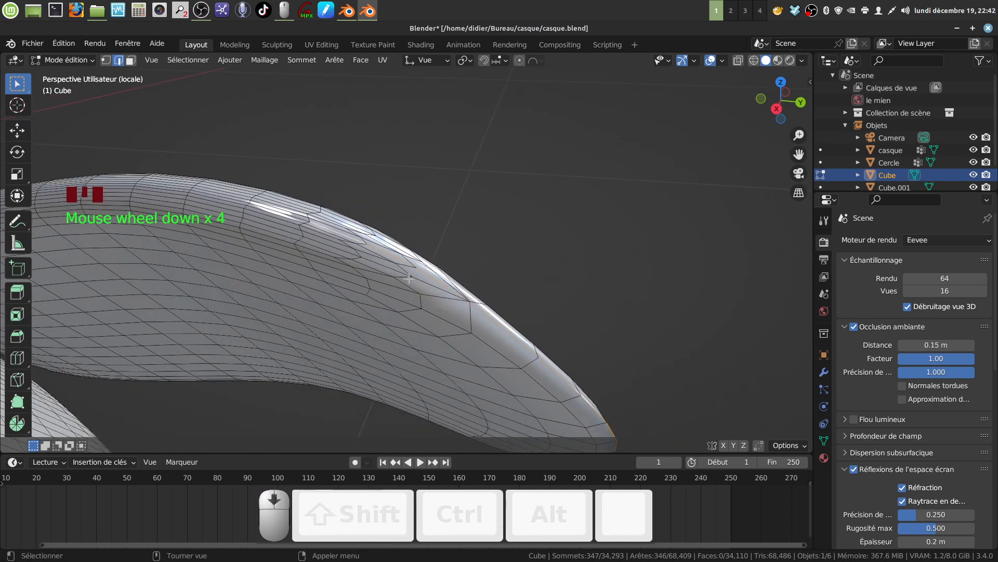
middle_click_drag(304, 215, 384, 215)
right_click(581, 242)
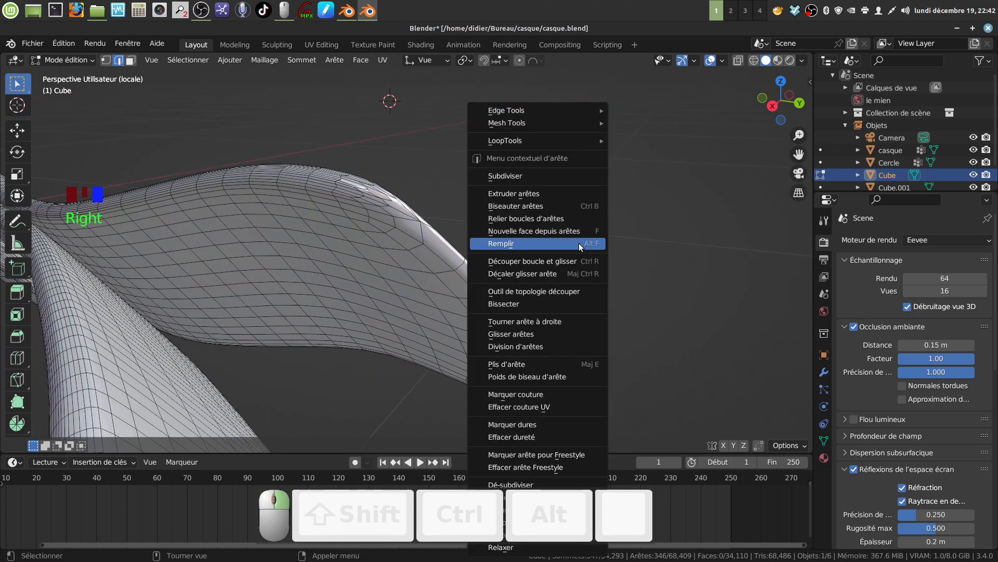
left_click(565, 395)
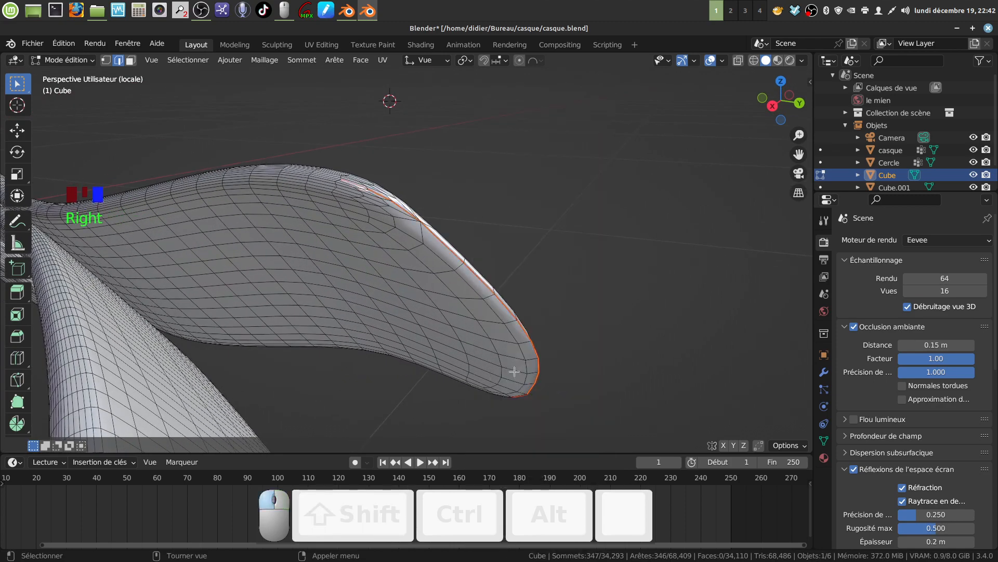
Deselect all edges of the strap mesh
scroll(446, 338, "down", 5)
middle_click_drag(446, 338, 378, 313)
scroll(378, 313, "down", 5)
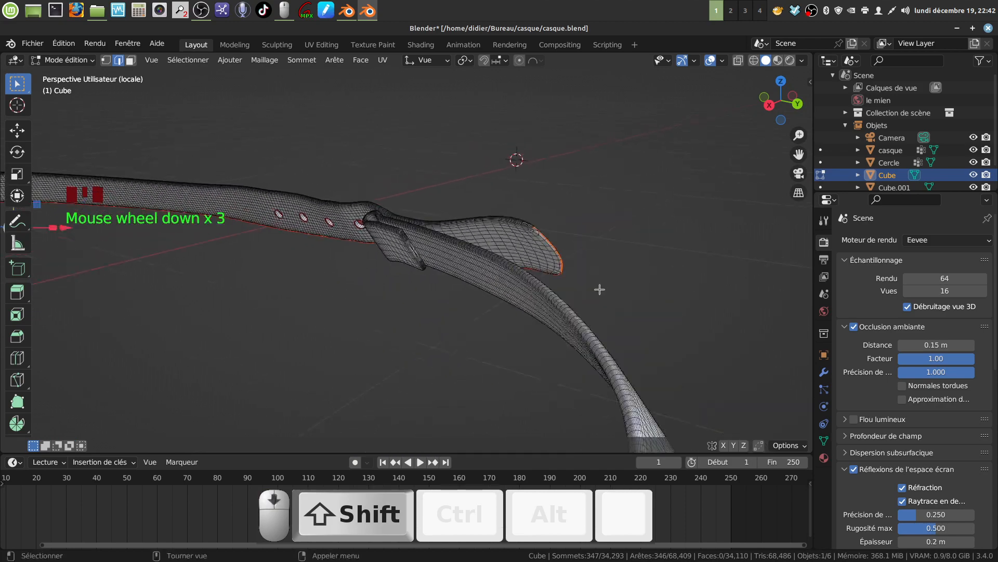
middle_click_drag(406, 349, 370, 250, "shift")
scroll(426, 217, "up", 4)
middle_click_drag(427, 216, 479, 385, "shift")
scroll(479, 386, "up", 2)
middle_click_drag(473, 365, 482, 259)
scroll(471, 308, "up", 4)
scroll(480, 257, "up", 5)
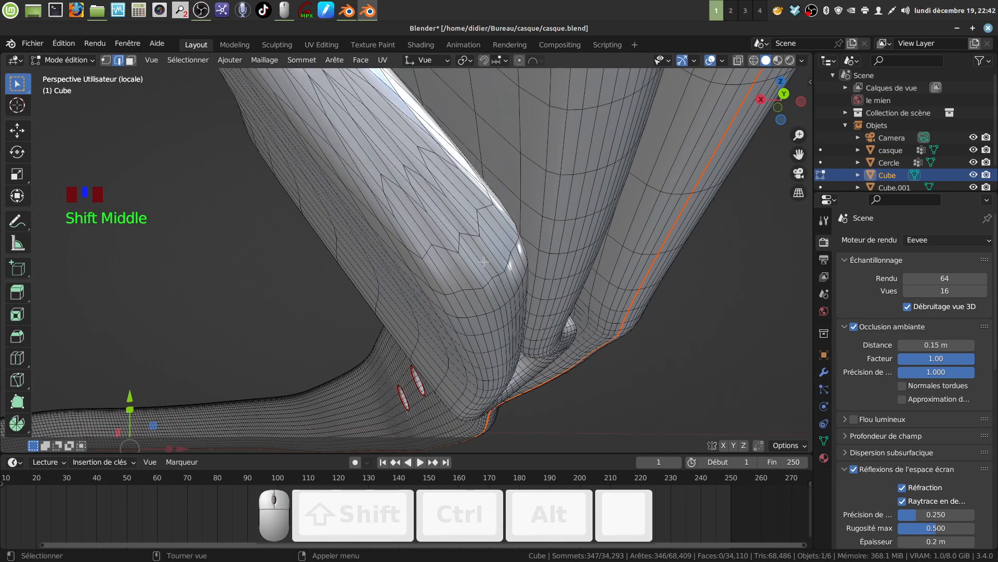
key("a")
key("a")
key("a")
key("a")
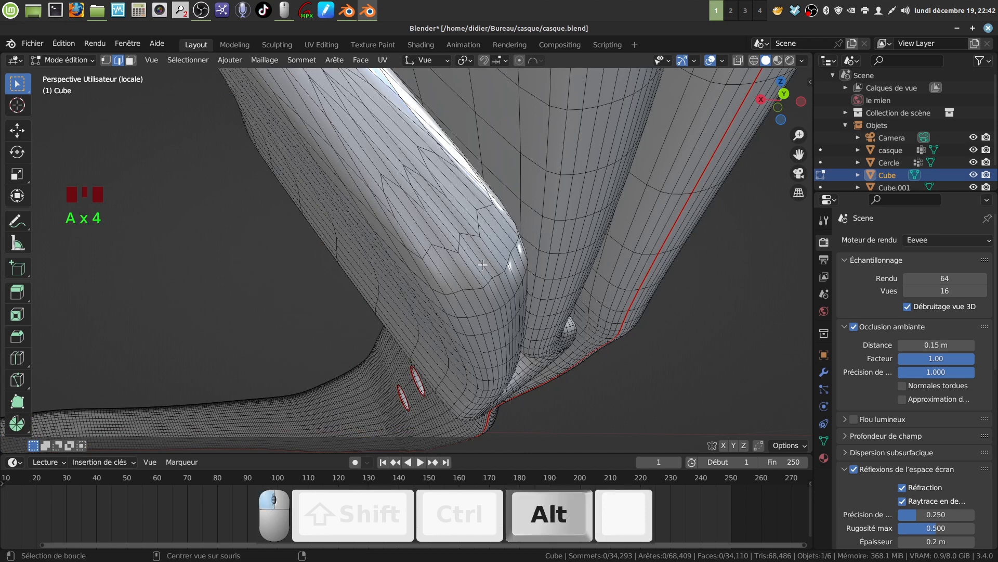
left_click(483, 265, "alt")
scroll(482, 264, "down", 3)
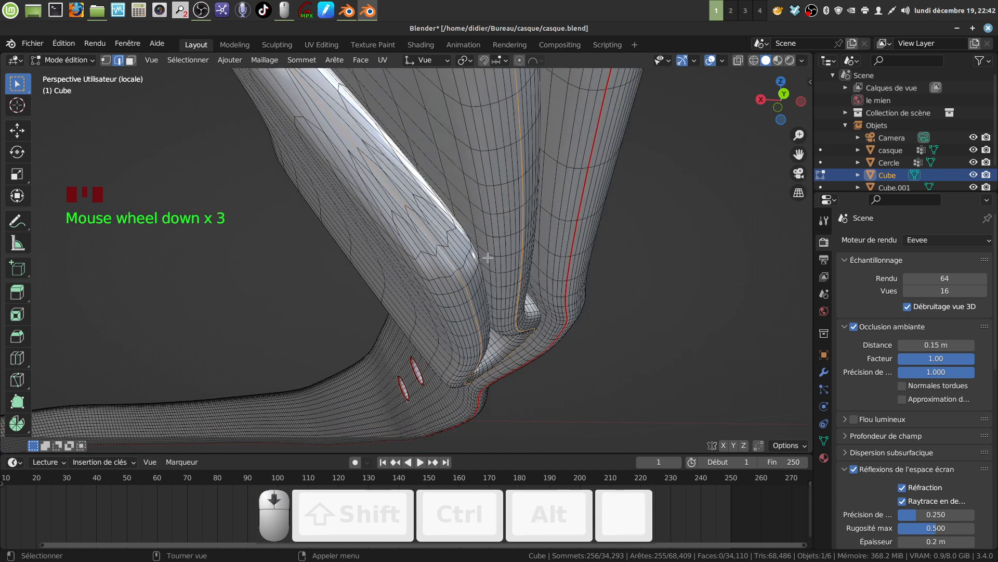
mouse_move(483, 265)
middle_mouse_down()
mouse_move(515, 260)
mouse_move(496, 252)
mouse_move(482, 269)
middle_mouse_up()
scroll(491, 257, "up", 4)
key("a")
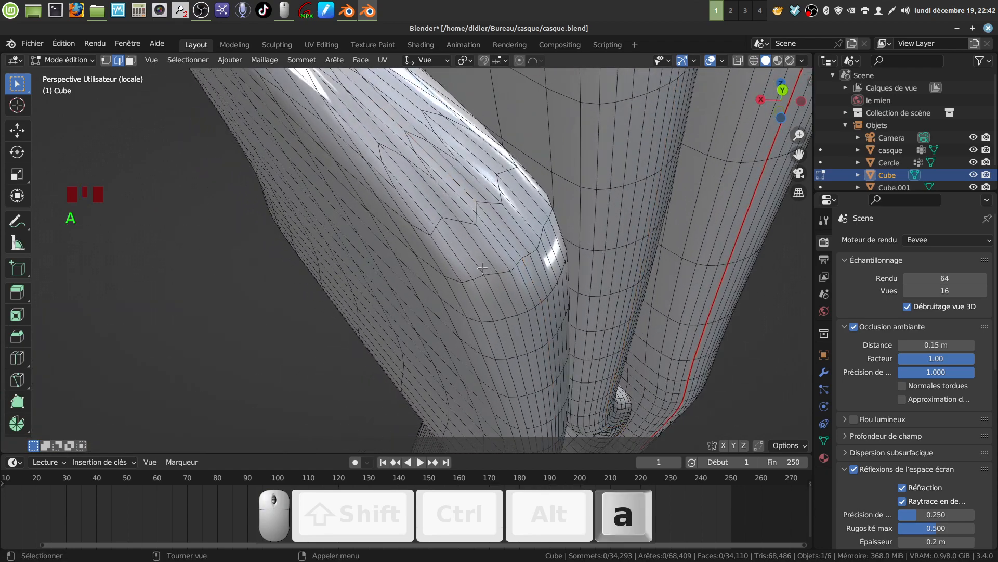
Select the edge loop running from the folded short strap end and add the edge continuing past the vertex where several edges converge
left_click(476, 259, "alt")
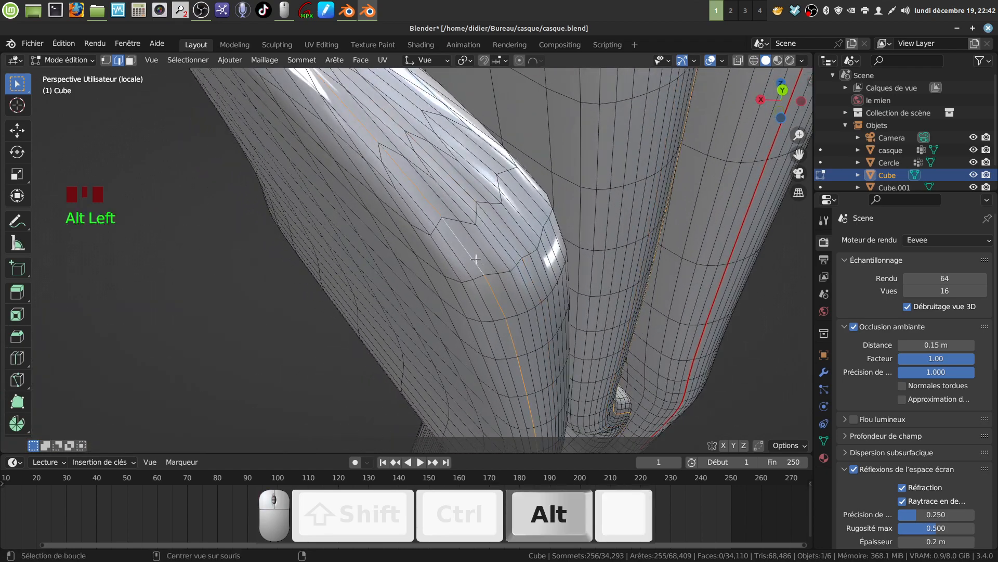
scroll(477, 259, "down", 8)
middle_click_drag(480, 260, 551, 394)
scroll(512, 354, "up", 3)
scroll(512, 354, "up", 3)
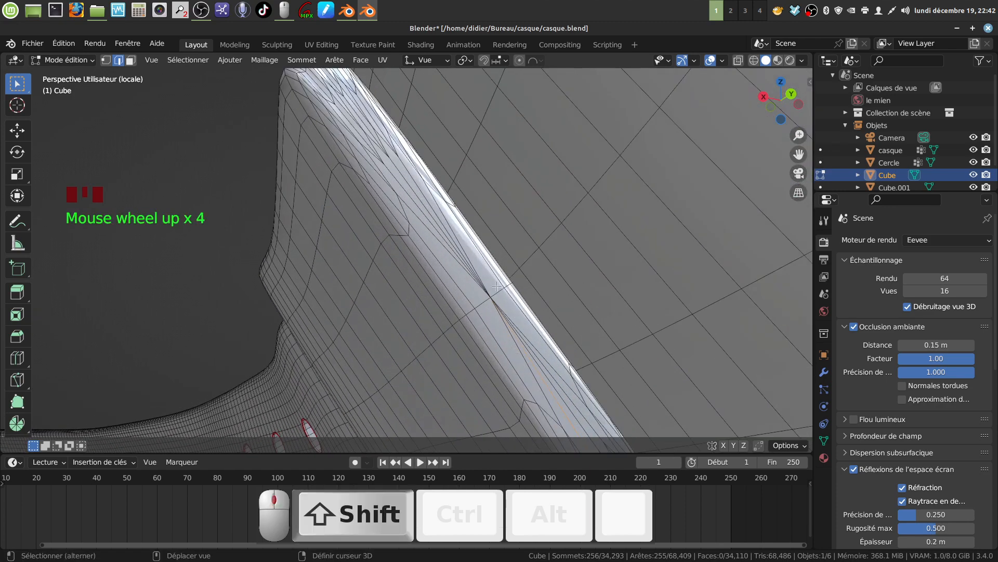
middle_click_drag(502, 323, 454, 317, "shift")
scroll(497, 358, "up", 3)
scroll(453, 307, "up", 3)
middle_click_drag(453, 284, 405, 257, "shift")
scroll(435, 244, "up", 4)
scroll(436, 246, "up", 3)
scroll(406, 256, "down", 4)
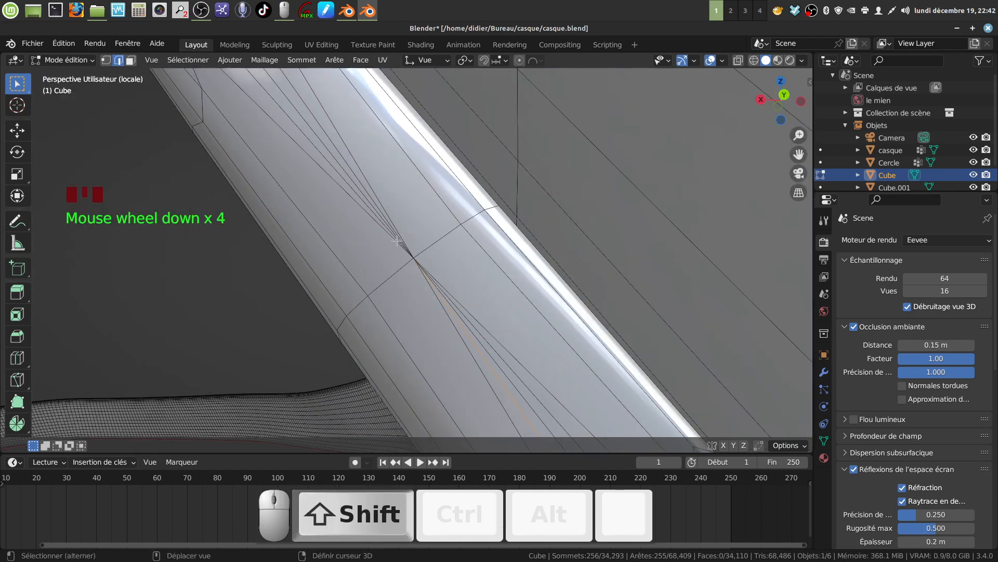
left_click(336, 158, "shift")
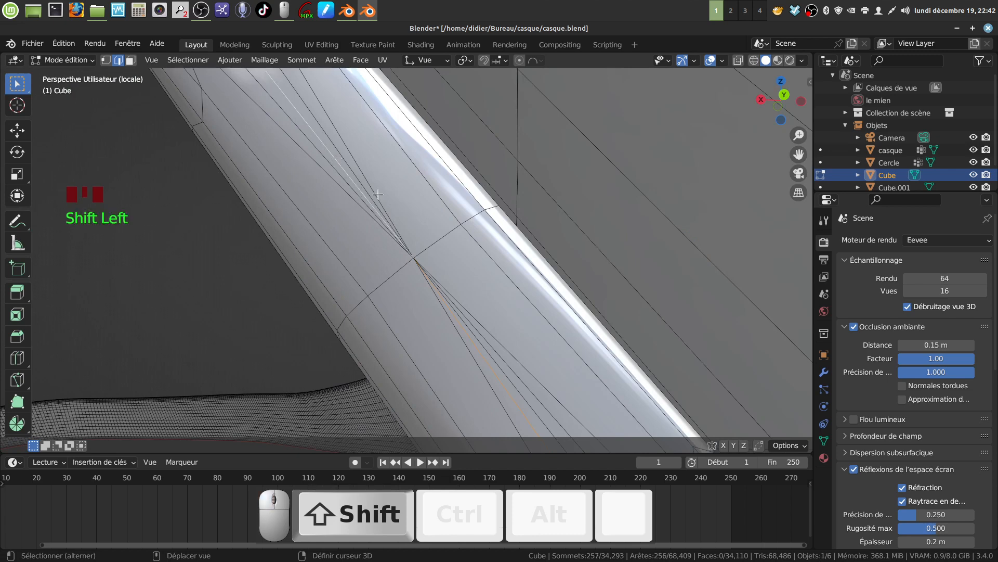
Extend the selection up to the upper corner of the folded strap end and mark the chain of edges as a UV seam
scroll(428, 264, "down", 7)
mouse_move(428, 264)
middle_mouse_down()
mouse_move(415, 239)
mouse_move(468, 297)
mouse_move(412, 242)
mouse_move(438, 257)
middle_mouse_up()
scroll(467, 296, "up", 7)
left_click(441, 323, "shift")
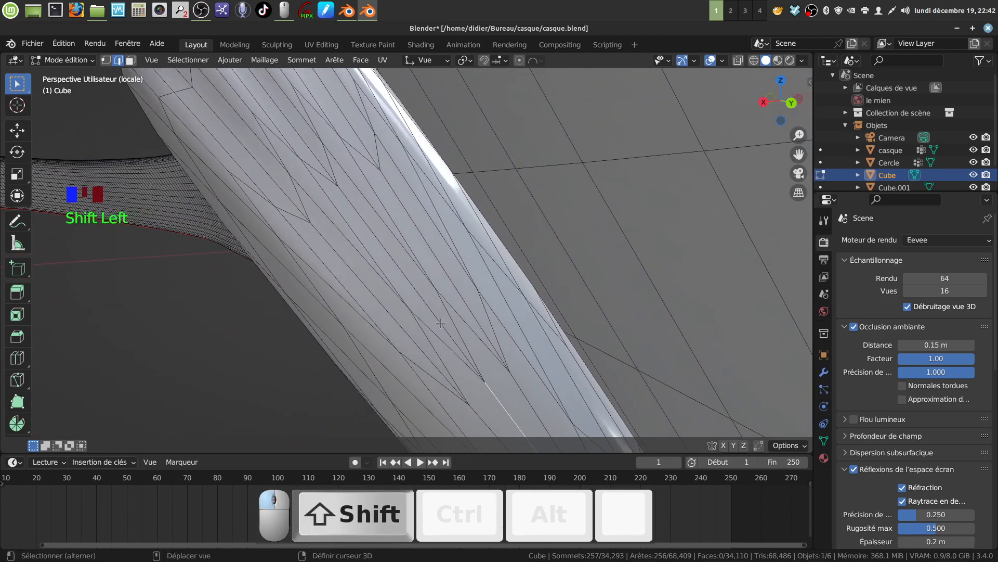
middle_click_drag(376, 260, 457, 371, "shift")
left_click(375, 232, "shift")
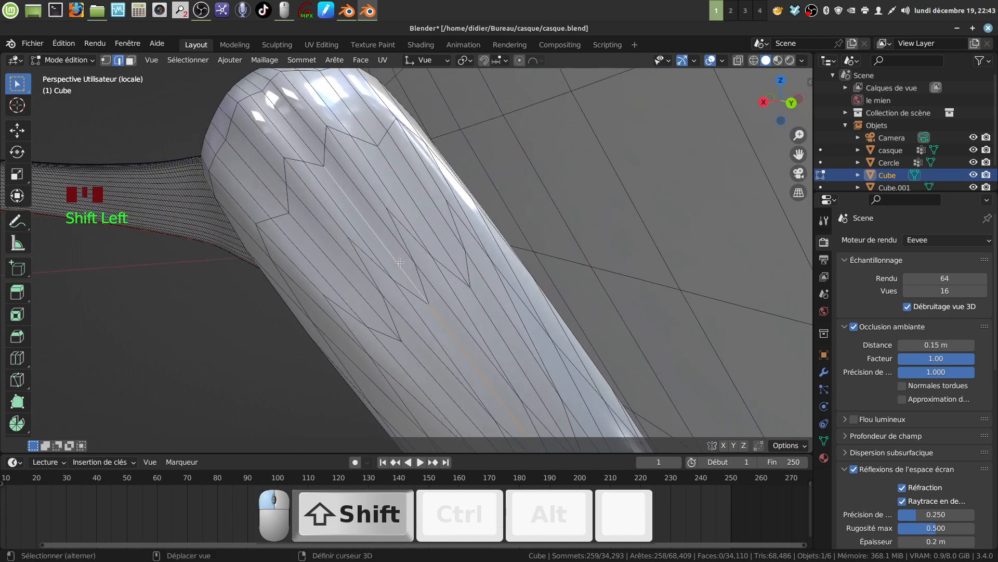
middle_click_drag(376, 231, 427, 214)
left_click(445, 270, "shift")
scroll(443, 270, "down", 3)
scroll(431, 241, "down", 7)
right_click(394, 344)
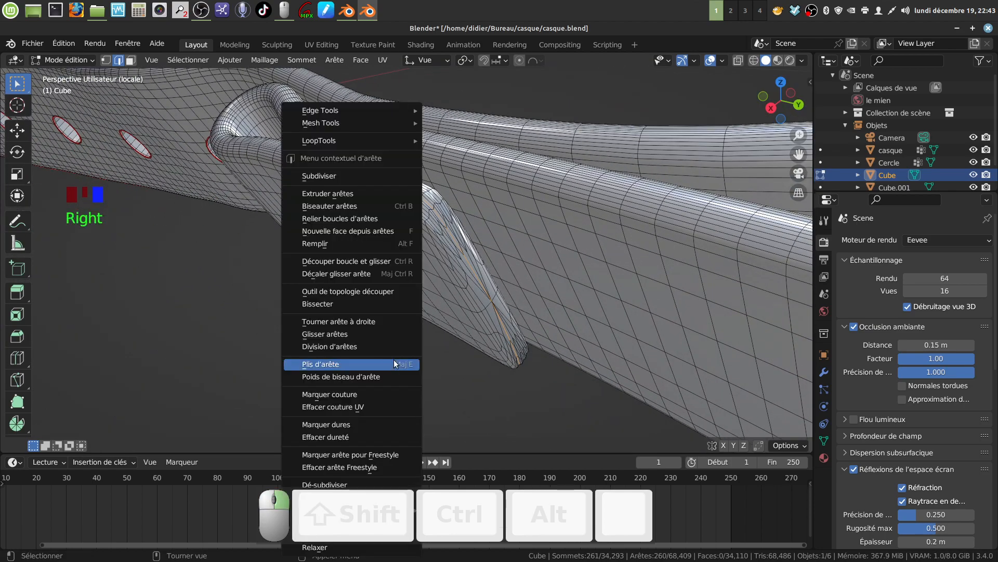
left_click(373, 397)
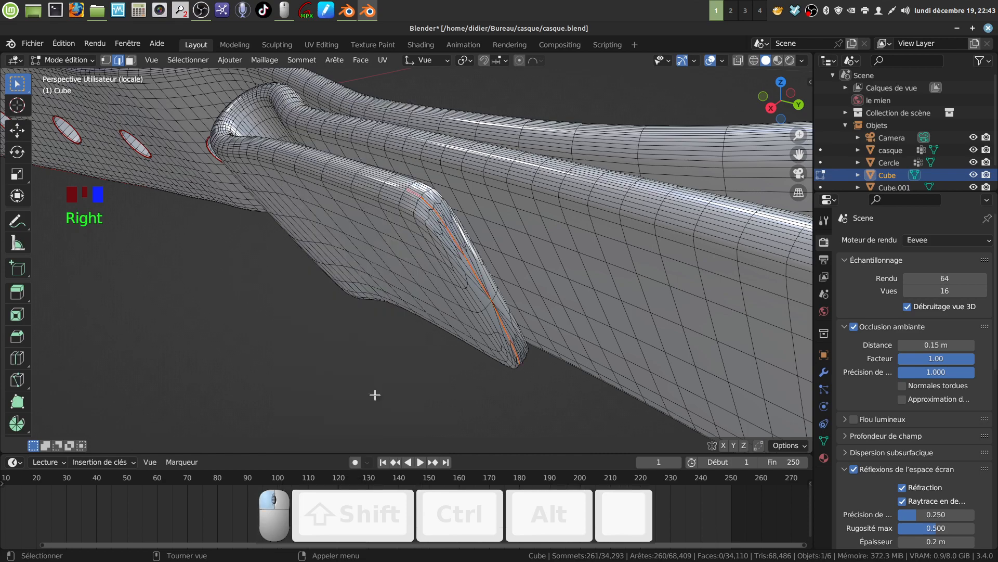
Examine the seam across the folded strap end, at the converging vertex and along the strap's lower edge
scroll(426, 372, "down", 1)
middle_click_drag(426, 372, 430, 325, "shift")
scroll(478, 344, "up", 2)
scroll(478, 344, "up", 7)
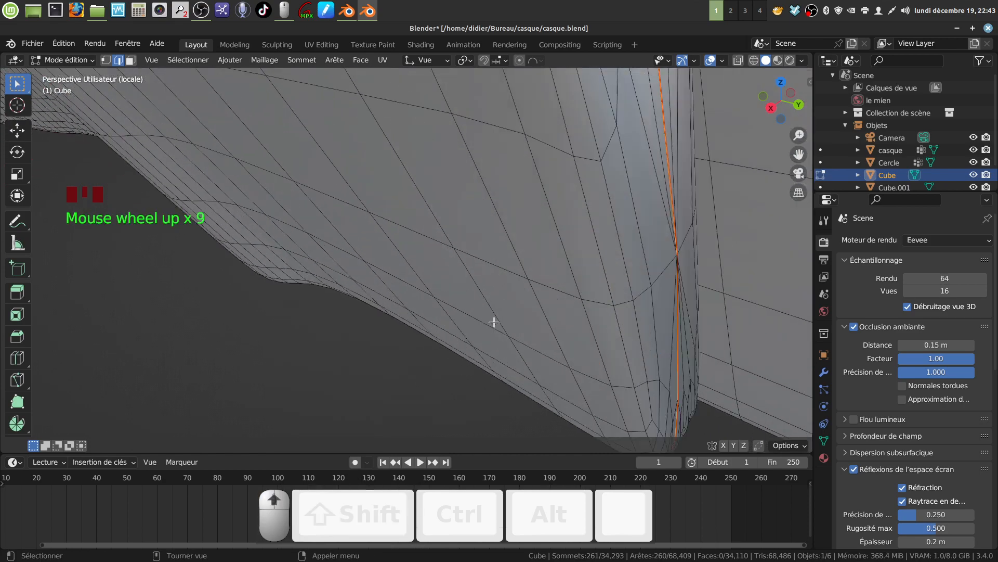
middle_click_drag(494, 323, 381, 229, "shift")
scroll(380, 230, "up", 5)
middle_click_drag(344, 200, 327, 202, "shift")
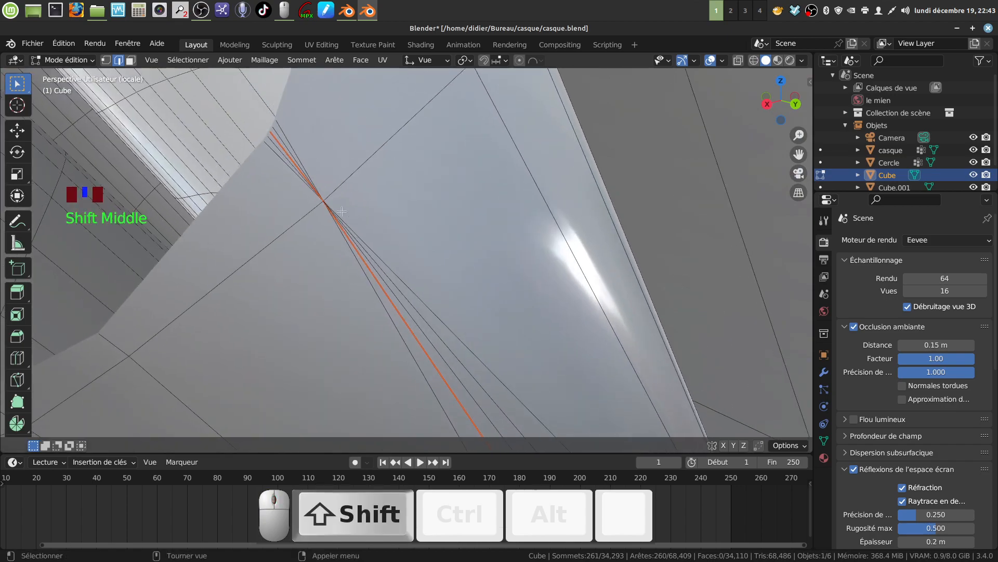
scroll(446, 285, "down", 10)
scroll(453, 288, "down", 11)
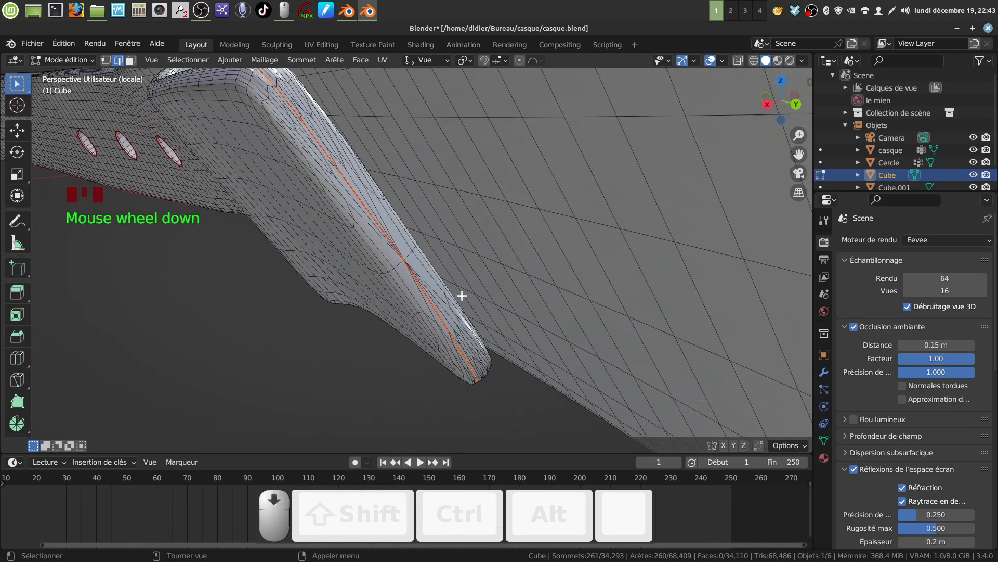
middle_click_drag(466, 305, 483, 293, "shift")
scroll(483, 293, "down", 8)
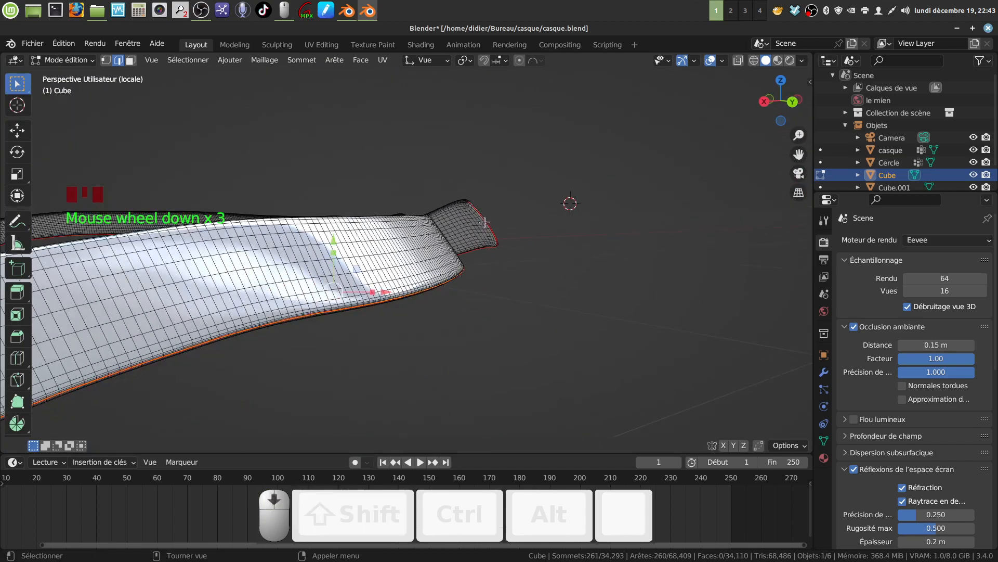
middle_click_drag(379, 295, 422, 273)
Switch the strap from Edit Mode to Object Mode
key("Tab")
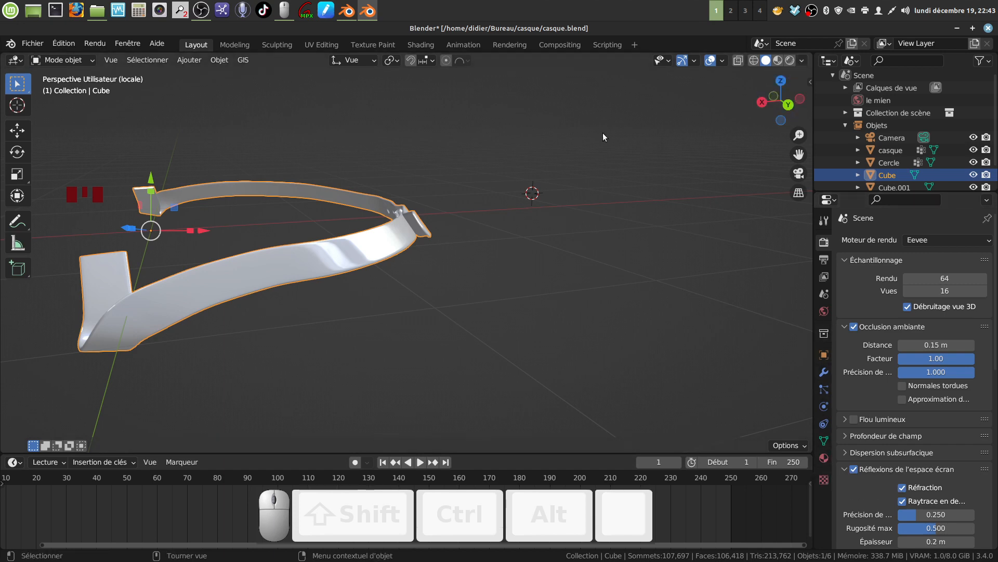
middle_click_drag(315, 241, 297, 250)
middle_click_drag(382, 228, 398, 233)
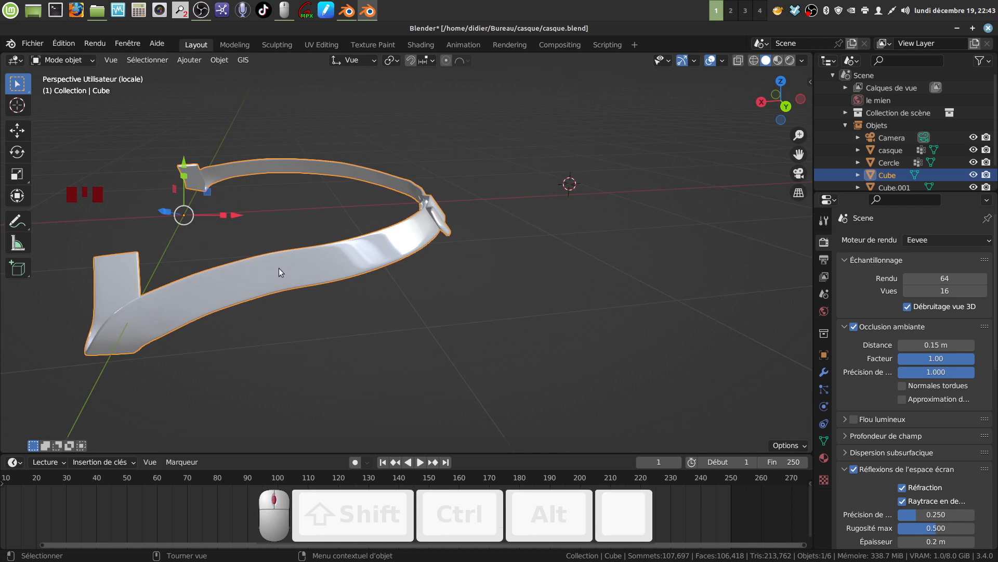
middle_click_drag(279, 272, 281, 274)
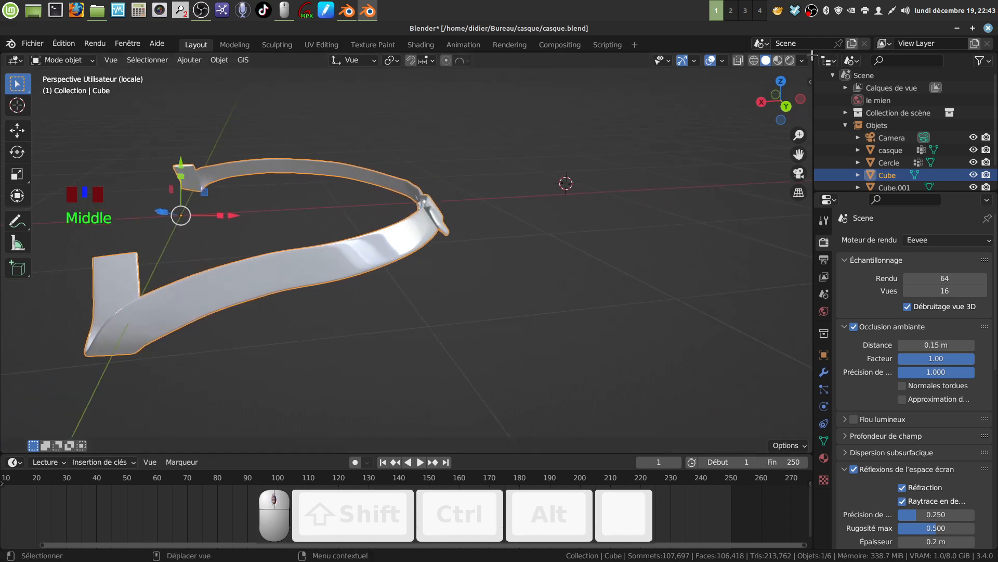
Split the 3D viewport into two side-by-side areas and turn the new one into a UV Editor
left_click_drag(812, 55, 383, 104)
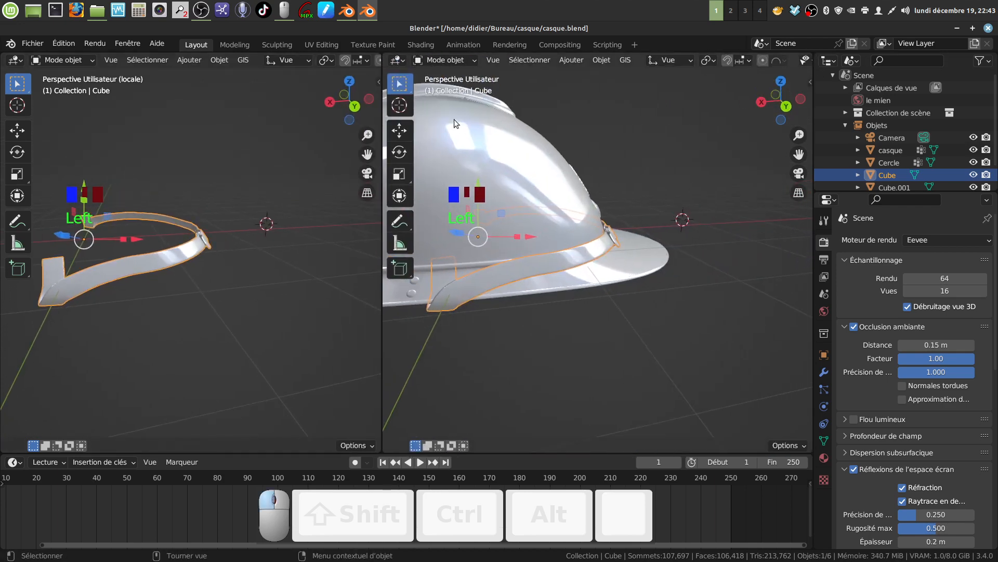
left_click(398, 61)
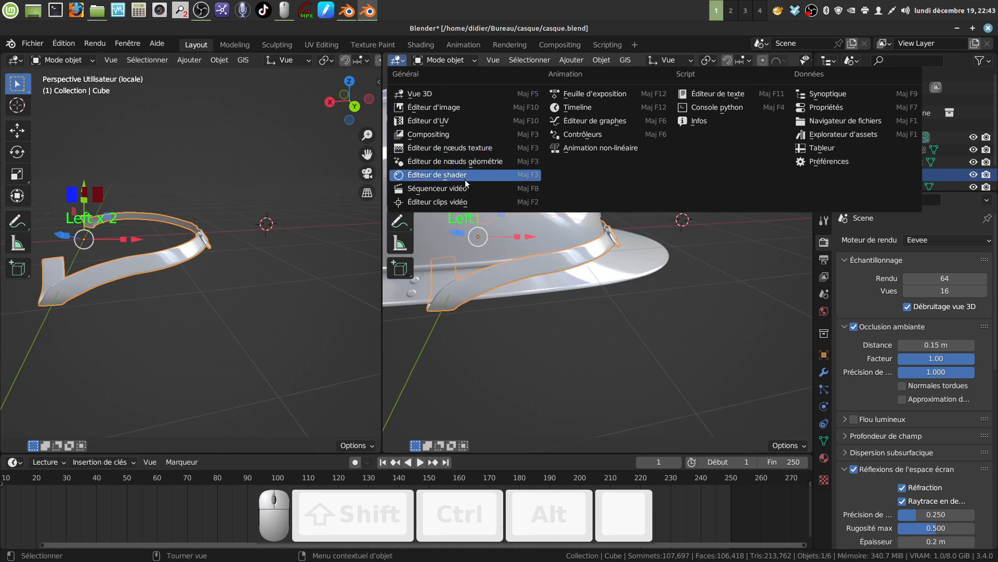
left_click(452, 123)
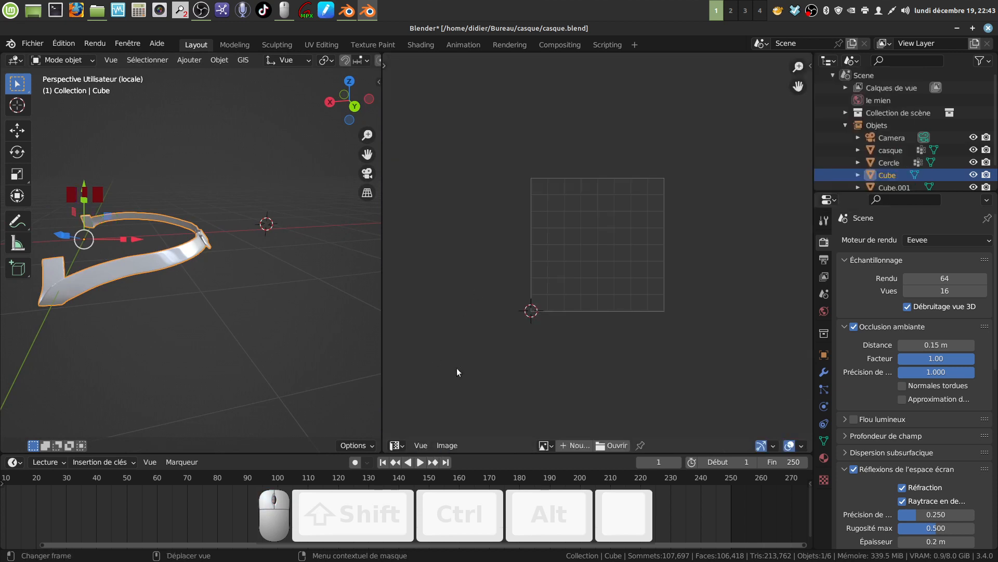
Load the existing leather image "cuir anglais 2.jpg" in the UV Editor so that the whole picture is in view
left_click(553, 445)
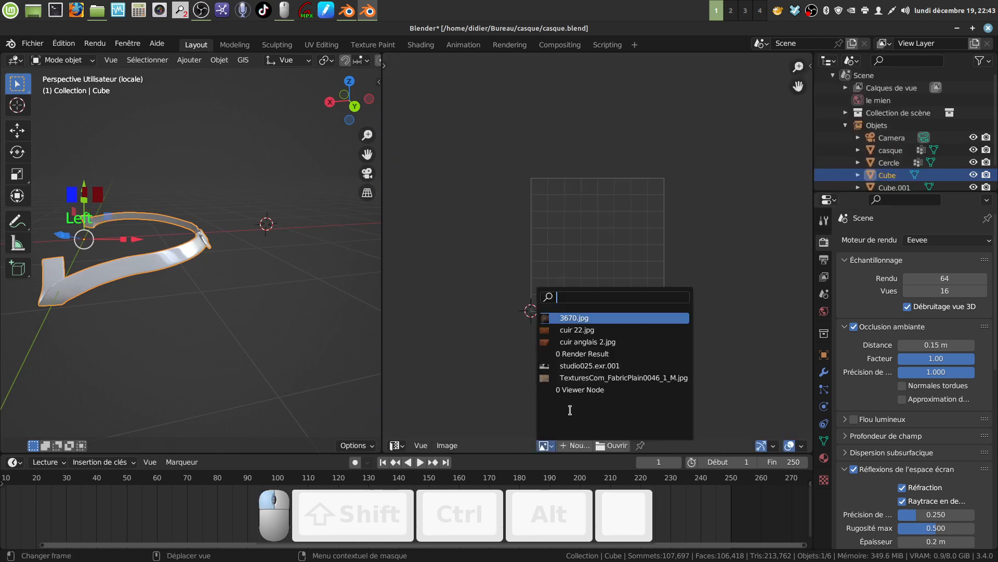
left_click(619, 341)
scroll(615, 326, "down", 7)
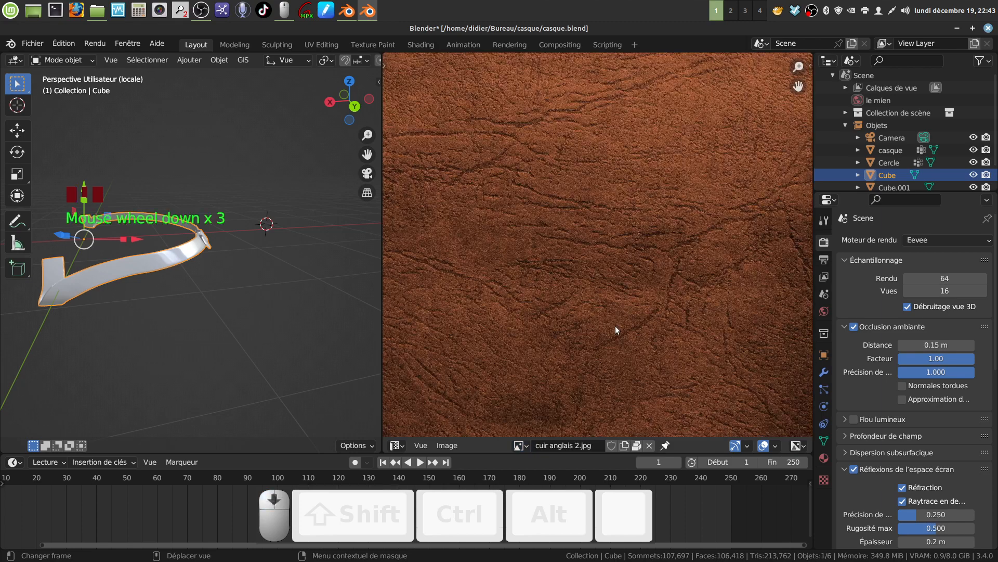
scroll(614, 334, "up", 2)
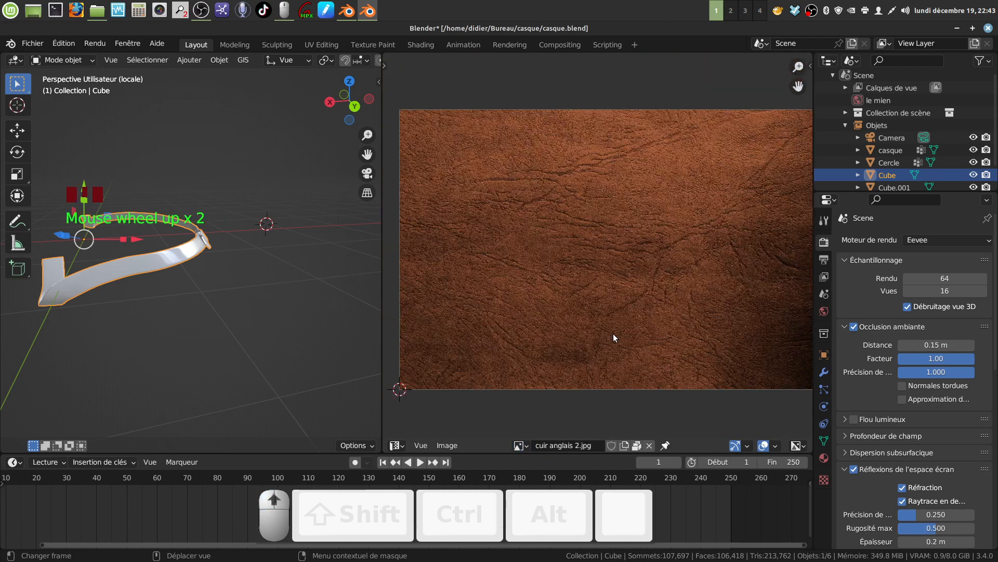
scroll(553, 199, "down", 1)
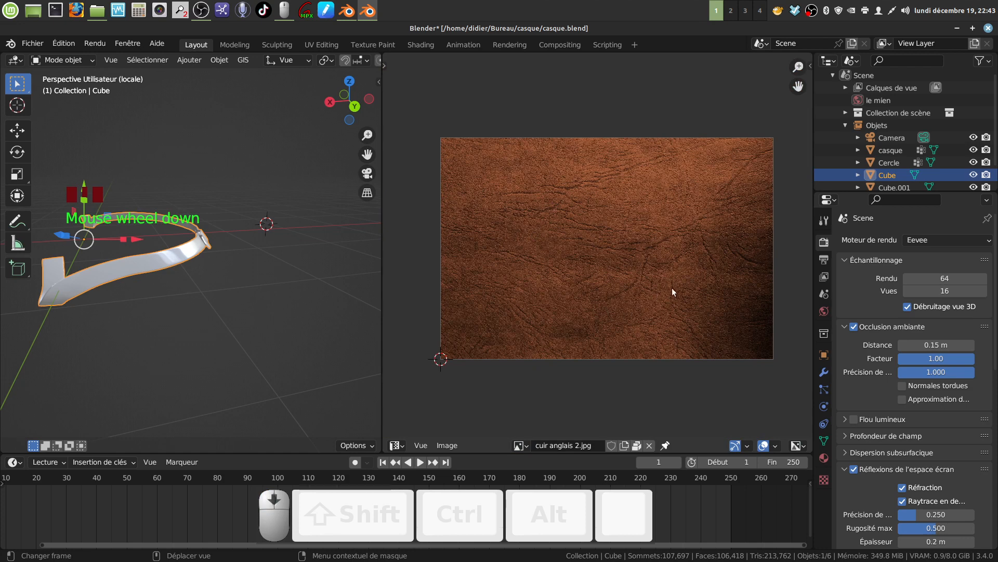
middle_click_drag(672, 288, 641, 268)
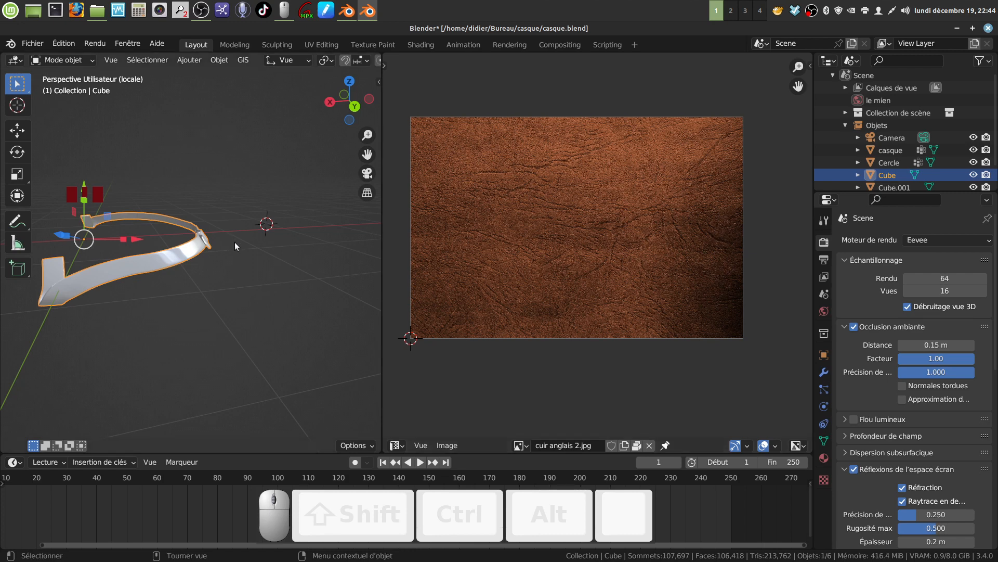
Put the strap in Edit Mode, select its whole mesh and unwrap it along the marked seams
middle_click_drag(235, 242, 301, 238)
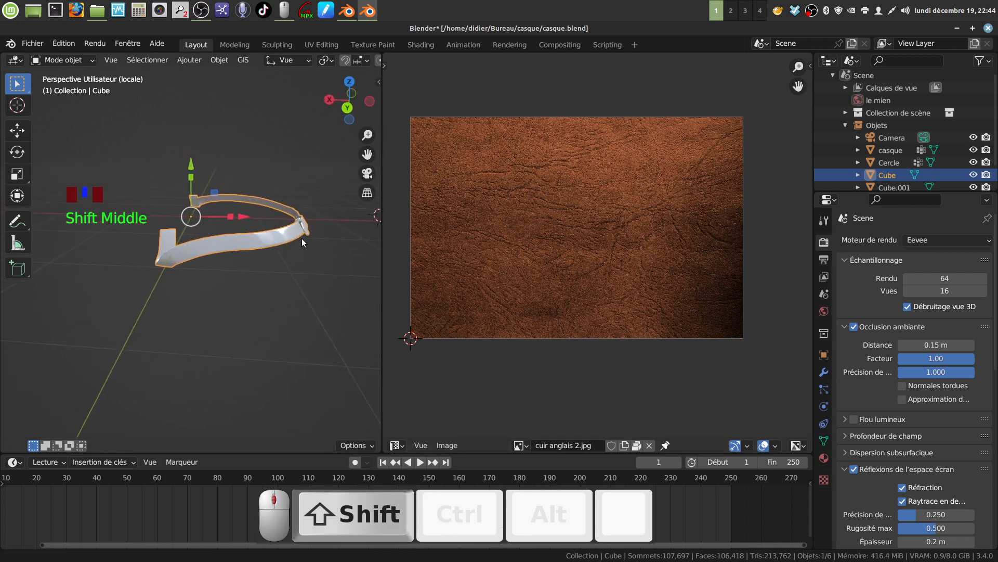
mouse_move(212, 255)
middle_mouse_down()
mouse_move(196, 260)
mouse_move(206, 259)
middle_mouse_up()
middle_click_drag(276, 255, 249, 258, "shift")
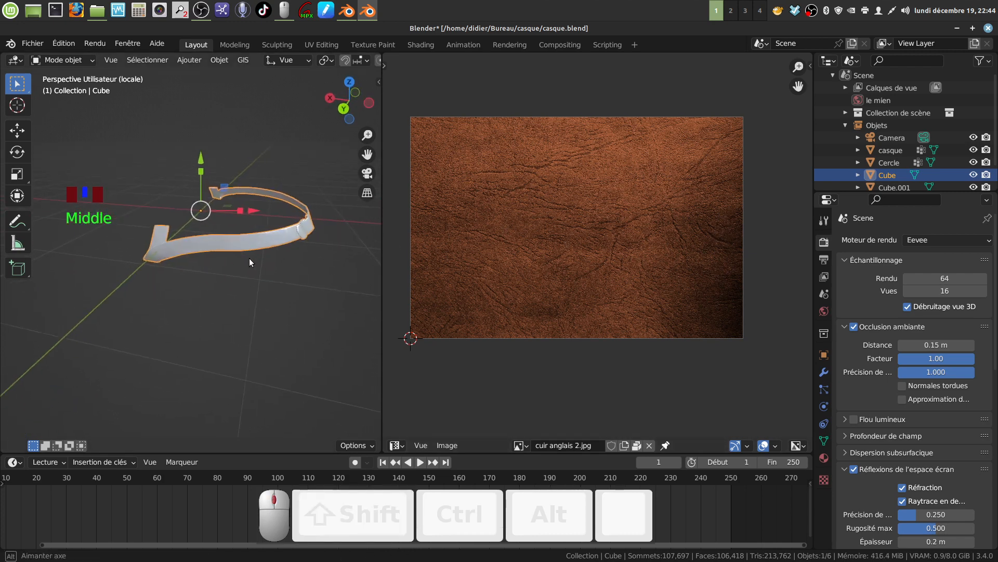
key("Tab")
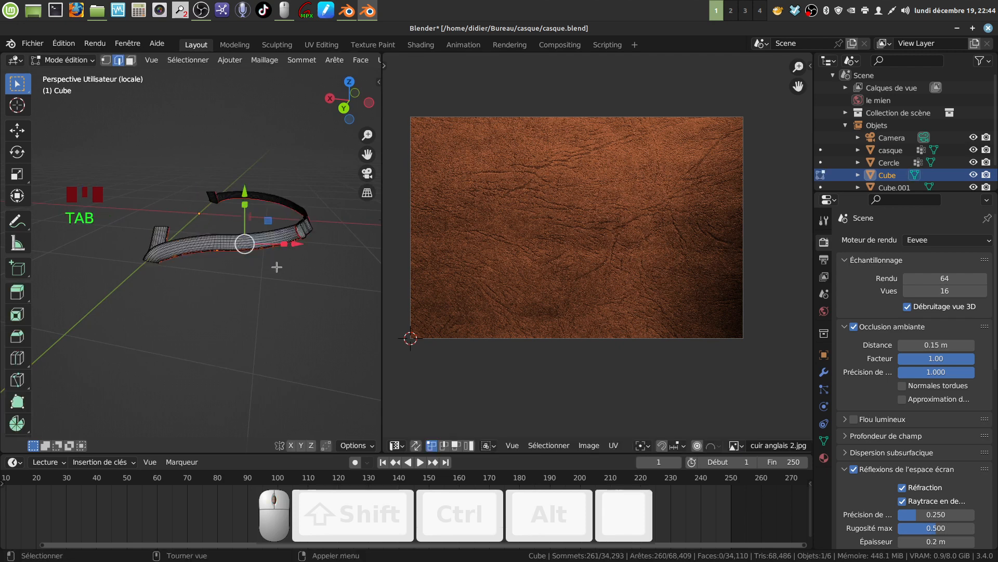
key("a")
key("a")
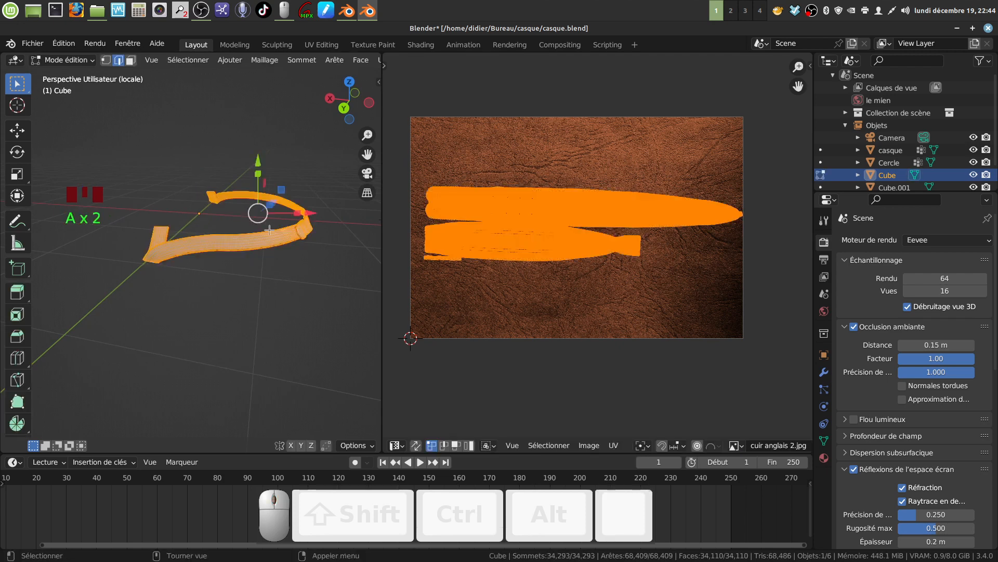
key("u")
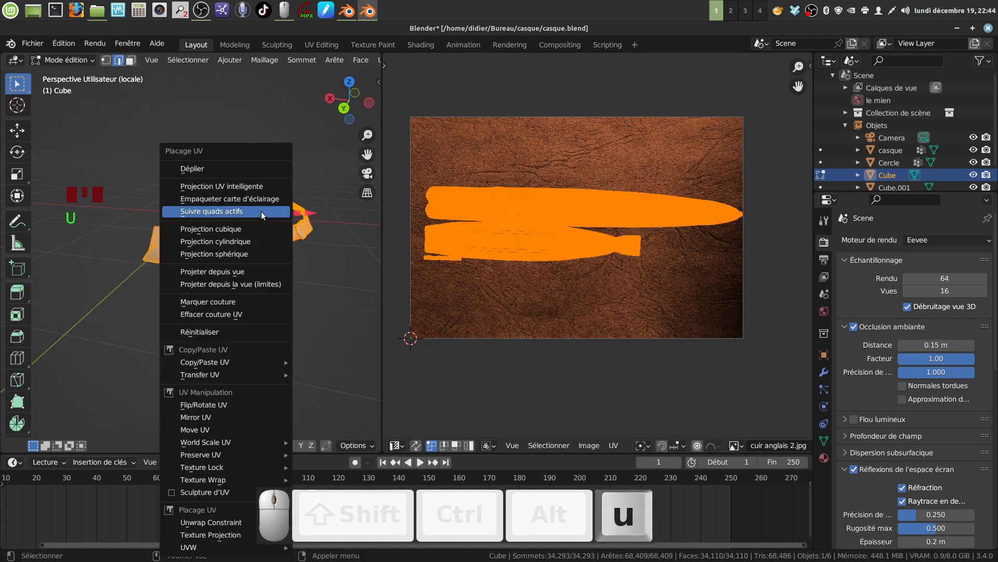
left_click(217, 170)
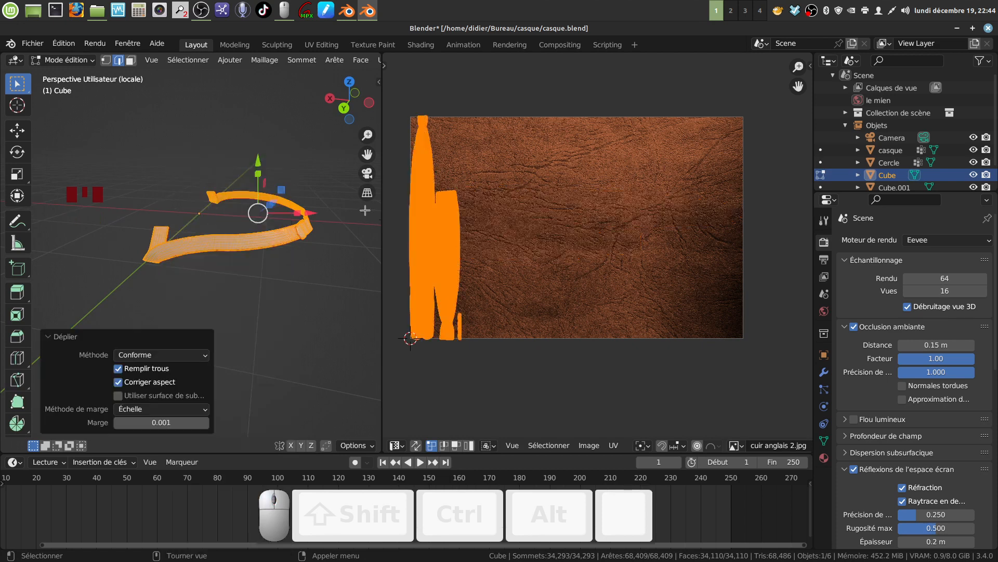
Set the unwrap method to angle based ("D'après angles")
middle_click_drag(503, 280, 564, 262)
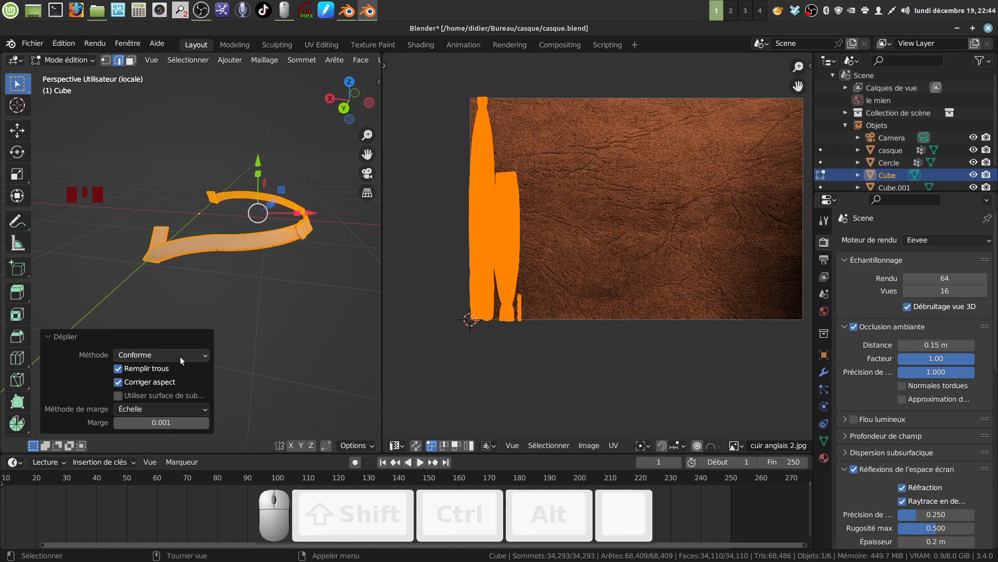
left_click(205, 354)
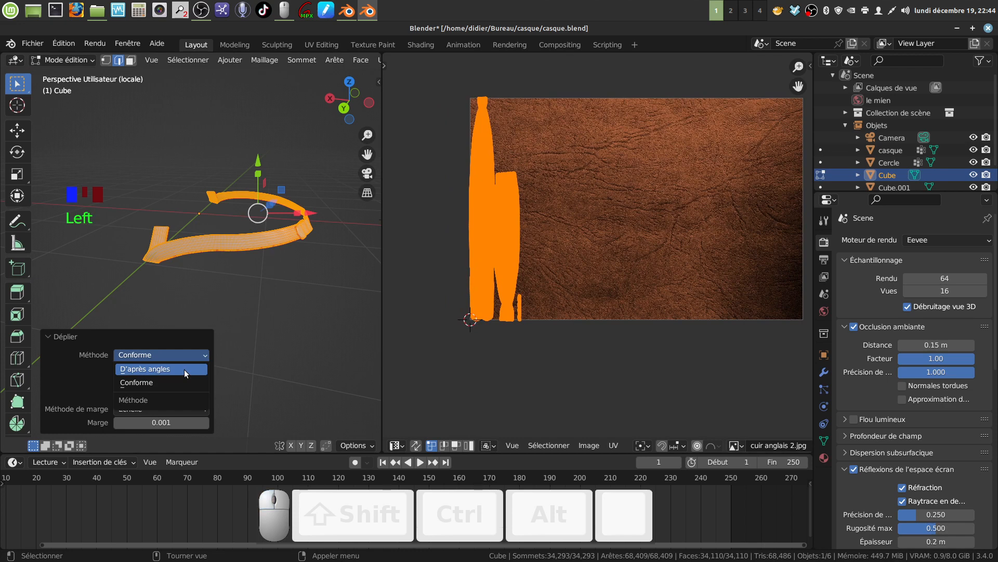
left_click(184, 369)
mouse_move(555, 292)
middle_mouse_down()
mouse_move(533, 304)
mouse_move(543, 302)
middle_mouse_up()
scroll(473, 114, "down", 1)
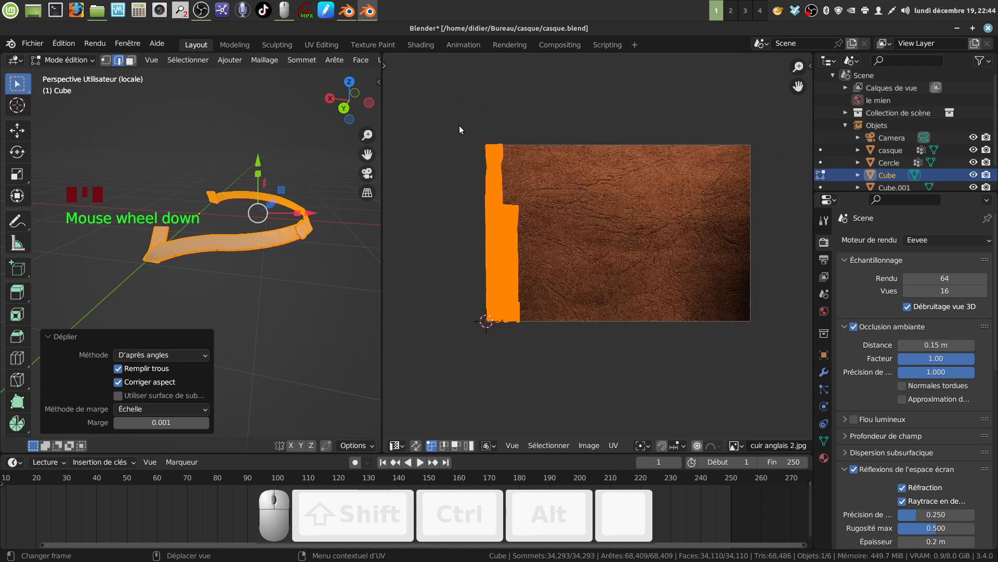
Select all the strap's UV islands and rotate them 90° so they lie lengthwise along the leather image
left_click_drag(460, 126, 542, 332)
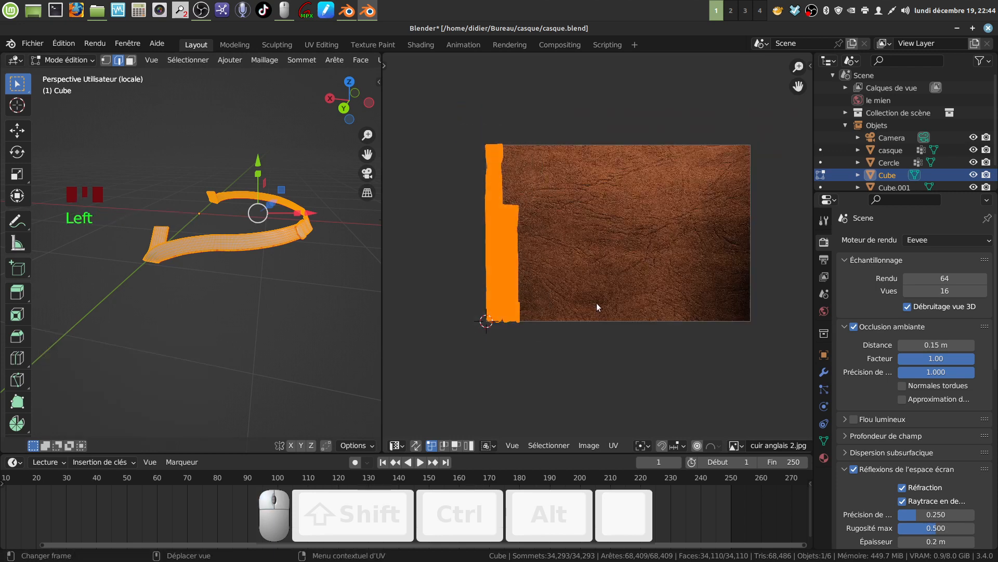
key("r")
key("KP_9")
key("KP_0")
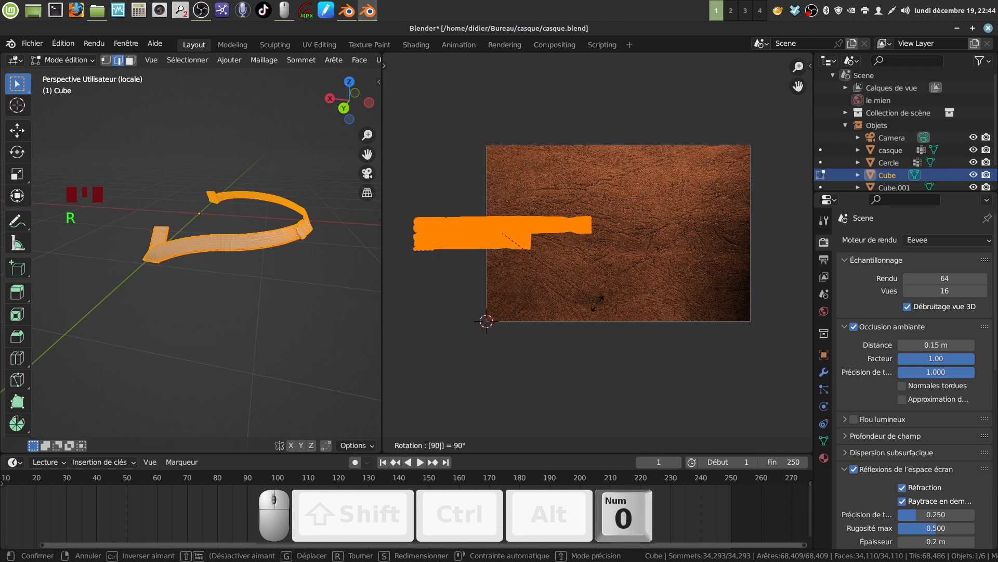
left_click(586, 293)
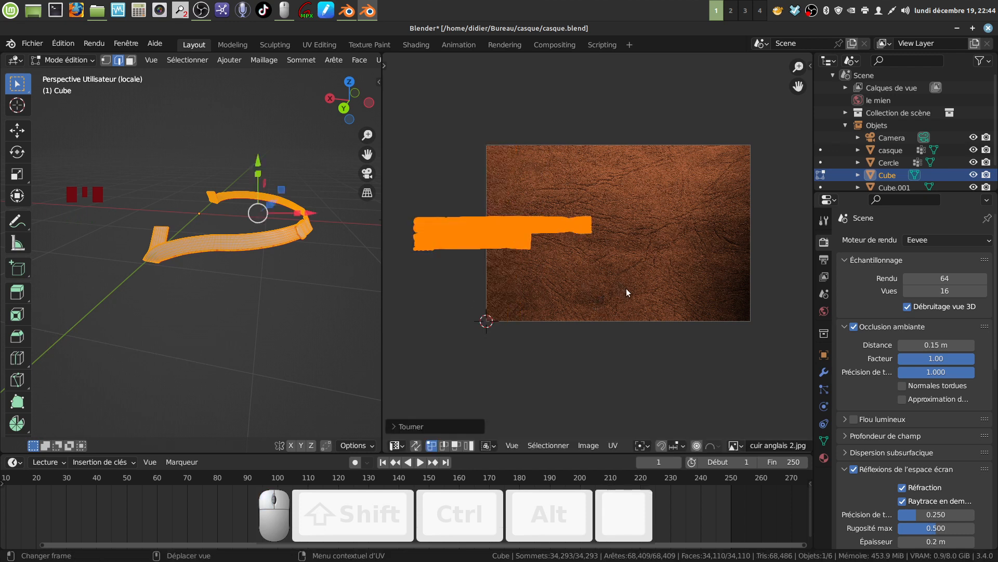
Move the UV islands onto the leather image and enlarge them, aligning their left ends with the image's left edge near its top
key("g")
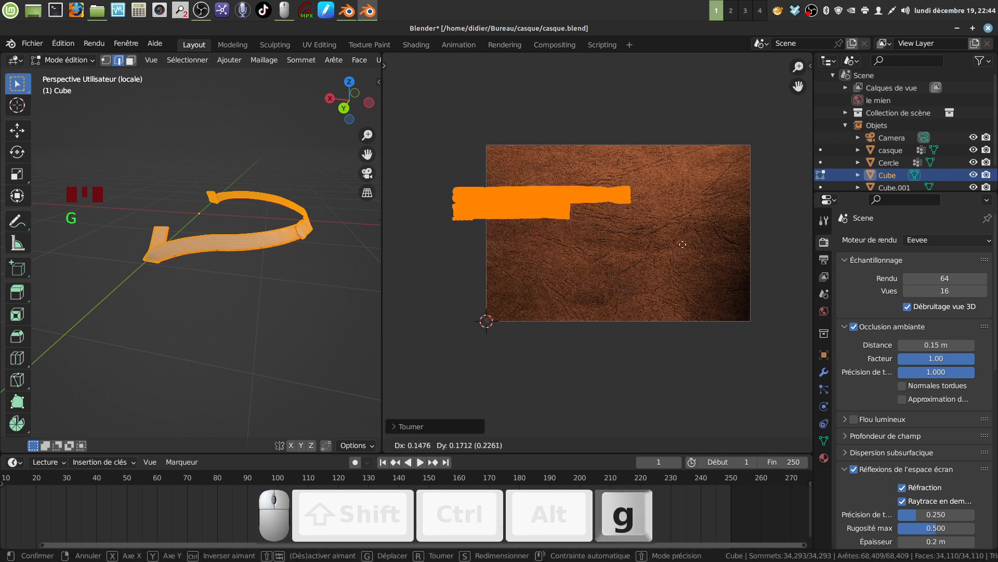
left_click(687, 248)
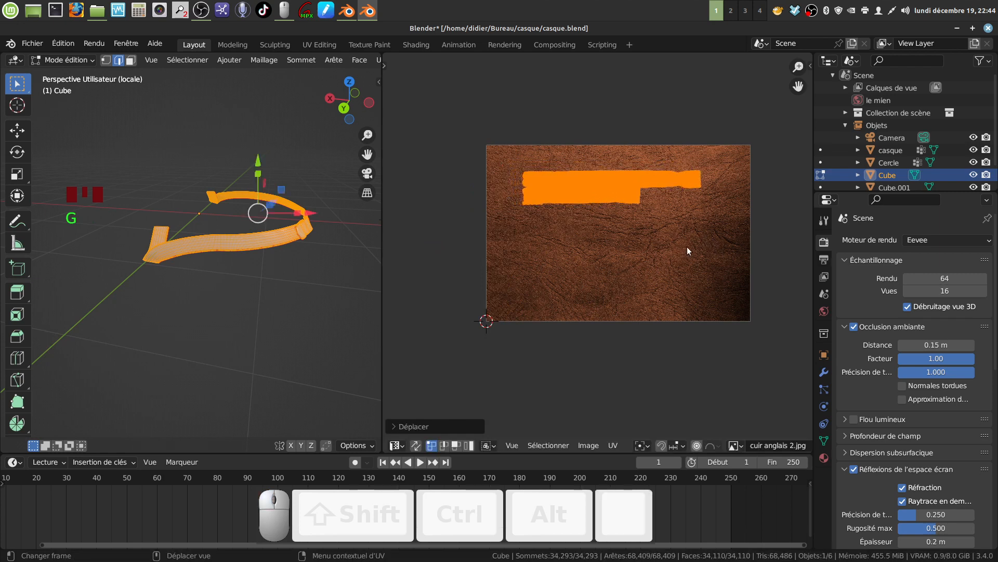
key("s")
left_click(803, 266)
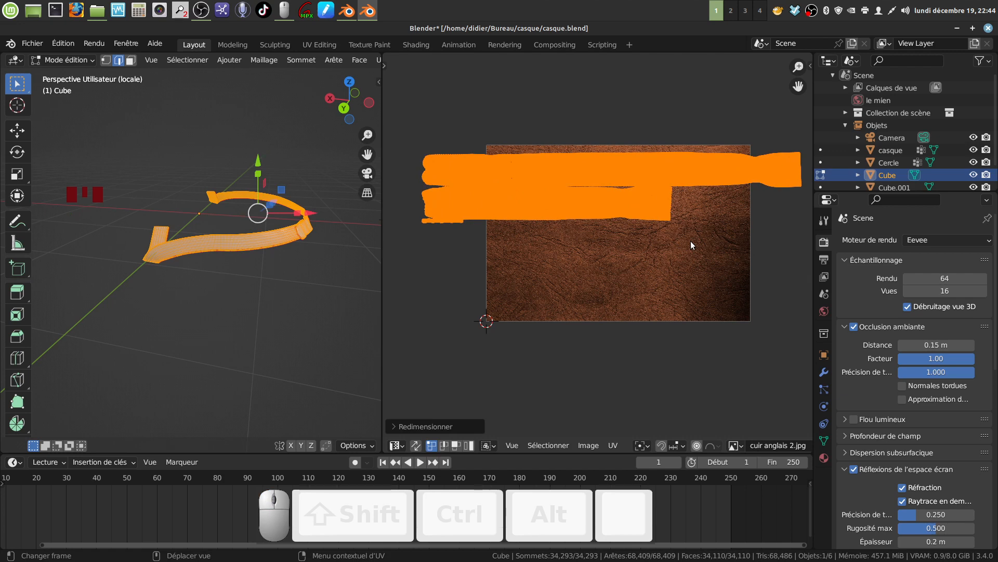
key("g")
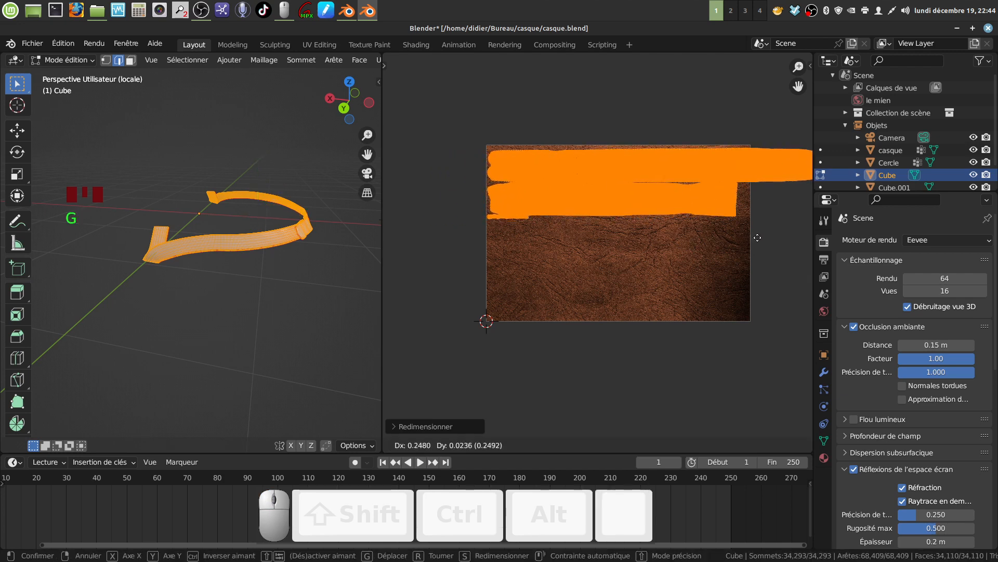
left_click(758, 238)
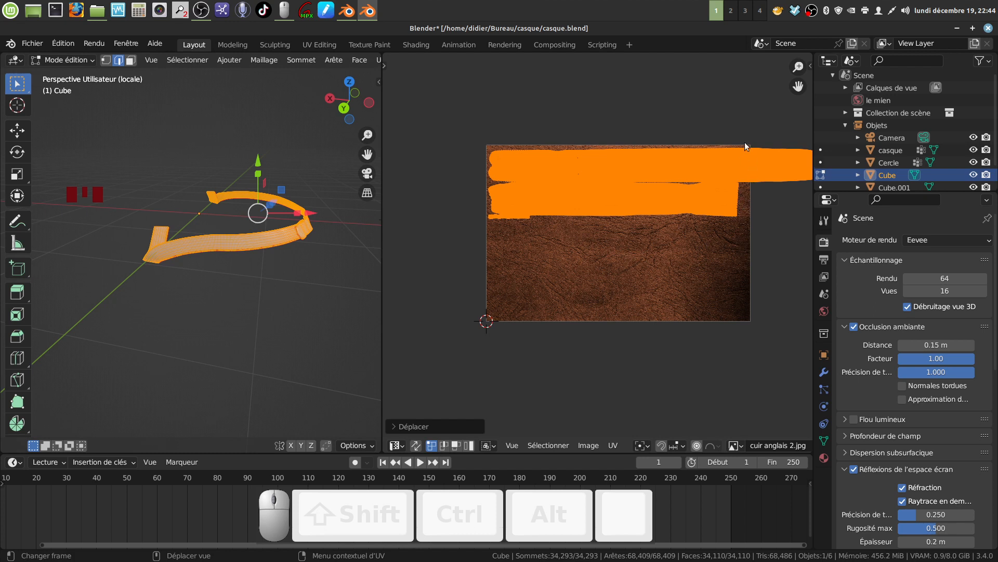
Return the strap to Object Mode and display it with rendered shading in a widened 3D view
middle_click_drag(308, 281, 356, 301)
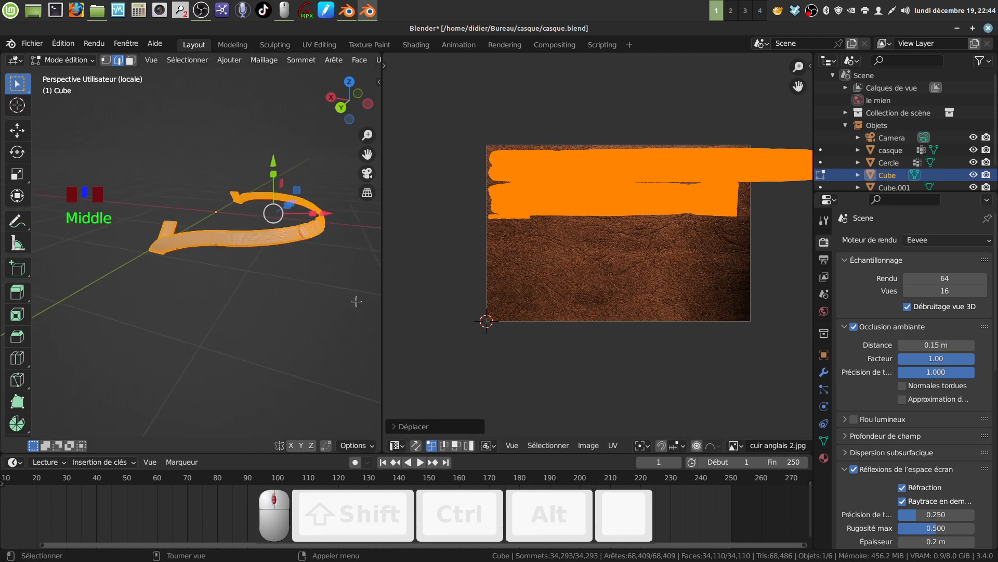
left_click_drag(380, 283, 443, 281)
middle_click_drag(368, 268, 357, 235, "shift")
key("Tab")
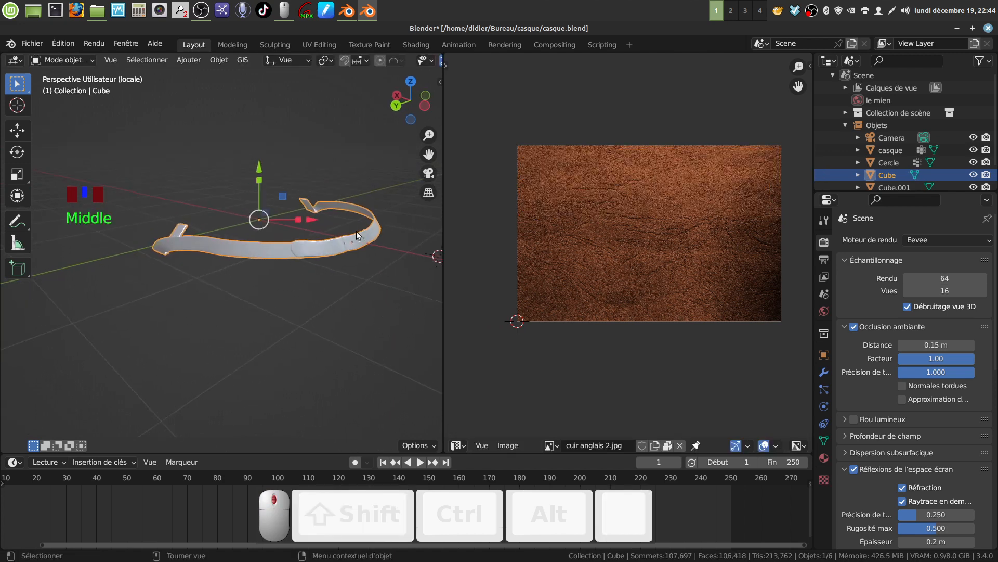
scroll(425, 59, "down", 11)
left_click(421, 60)
scroll(371, 303, "up", 4)
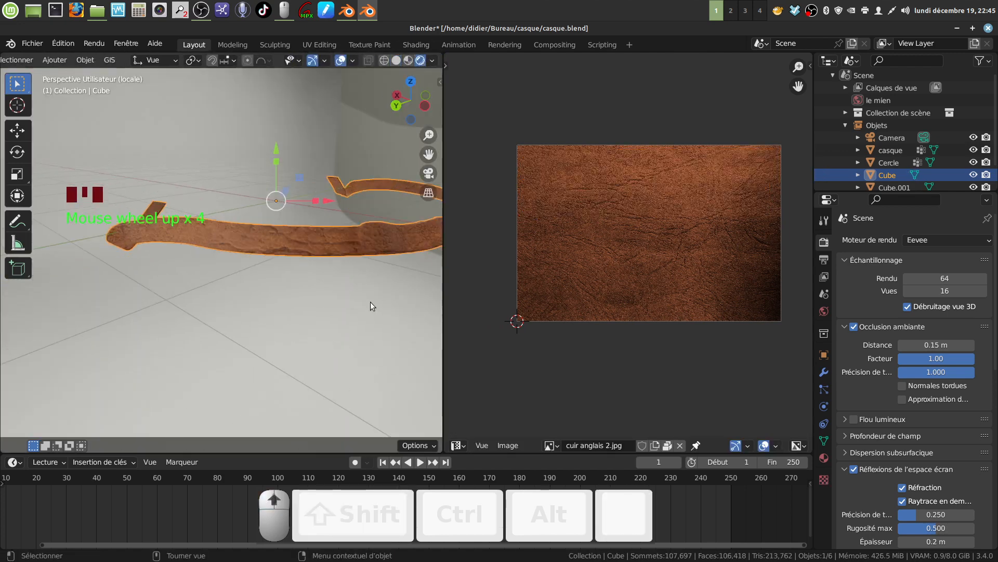
Examine the leather texture along the strap, around the buckle holes and at the folded strap end
middle_click_drag(362, 270, 209, 241)
middle_click_drag(209, 242, 152, 240, "shift")
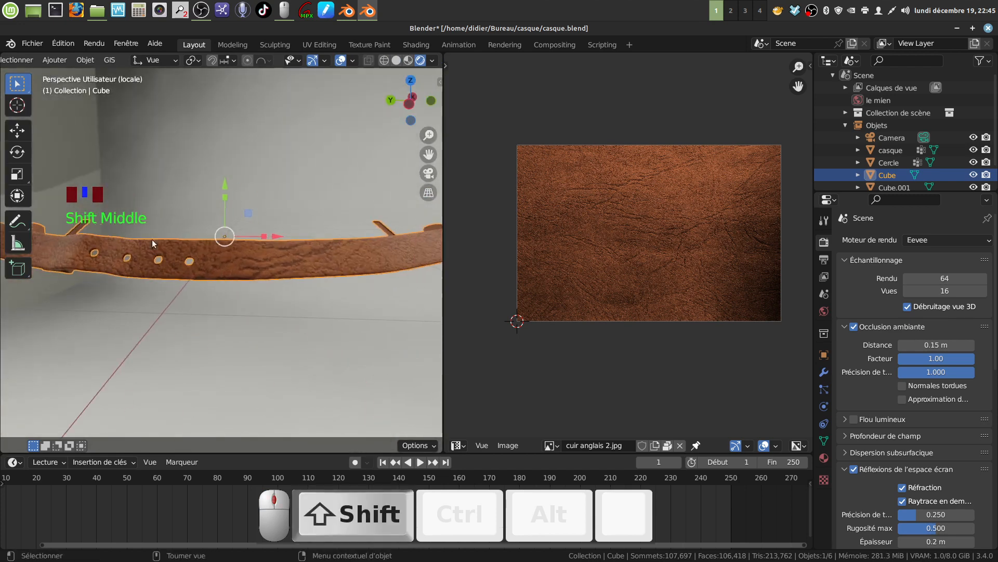
scroll(247, 242, "down", 3)
middle_click_drag(248, 242, 340, 260)
middle_click_drag(340, 260, 411, 253, "shift")
mouse_move(314, 281)
middle_mouse_down()
mouse_move(329, 287)
mouse_move(409, 259)
mouse_move(368, 278)
mouse_move(342, 269)
mouse_move(165, 278)
middle_mouse_up()
middle_click_drag(309, 304, 182, 286, "shift")
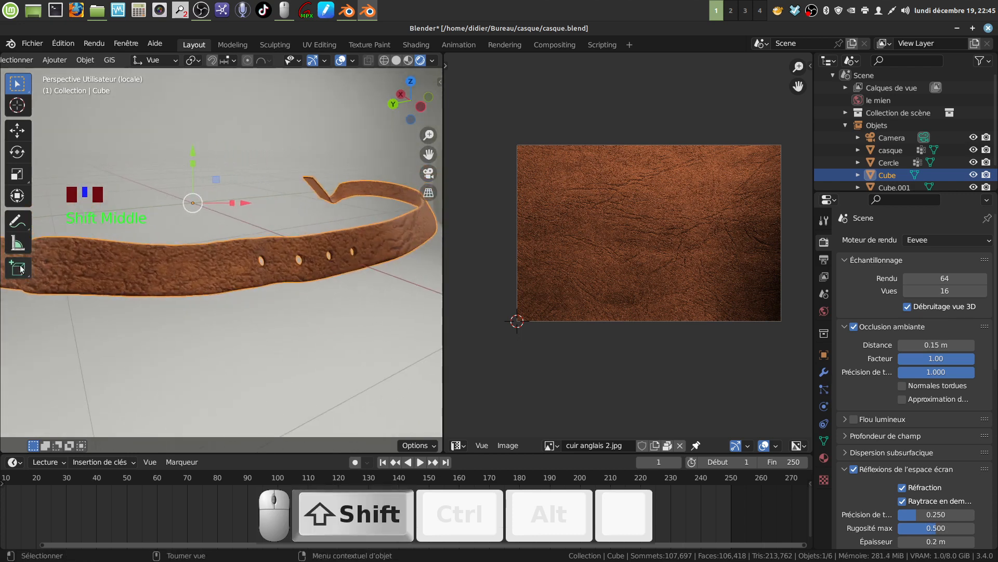
mouse_move(244, 270)
middle_mouse_down()
mouse_move(265, 282)
mouse_move(248, 256)
middle_mouse_up()
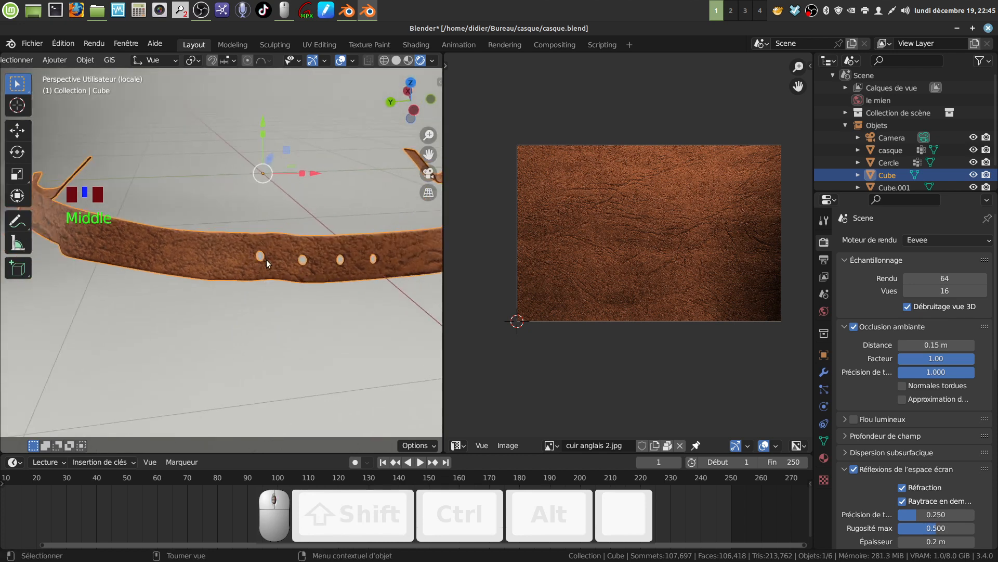
scroll(223, 285, "down", 4)
middle_click_drag(221, 289, 283, 224, "shift")
scroll(322, 315, "up", 4)
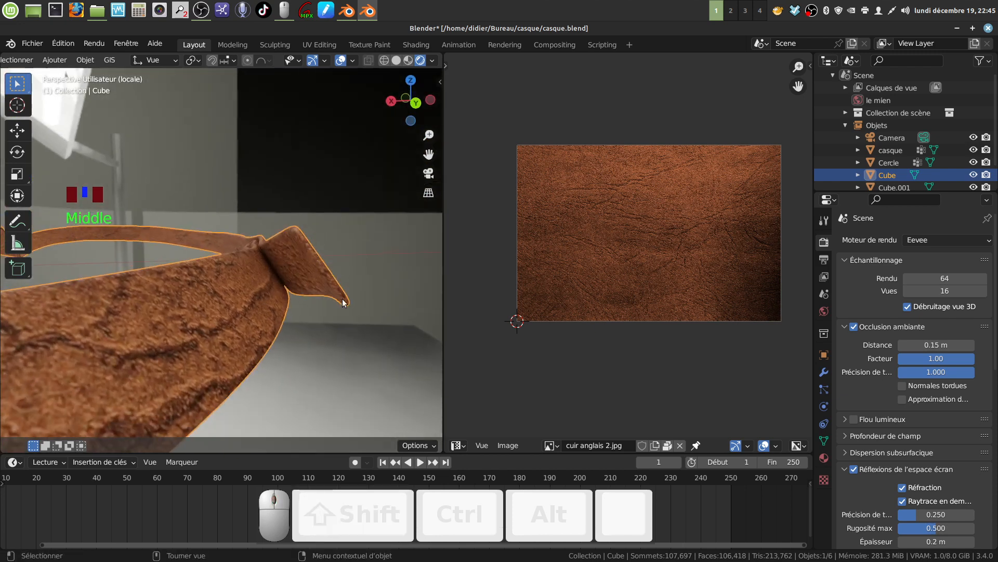
middle_click_drag(343, 303, 273, 313)
scroll(330, 307, "down", 4)
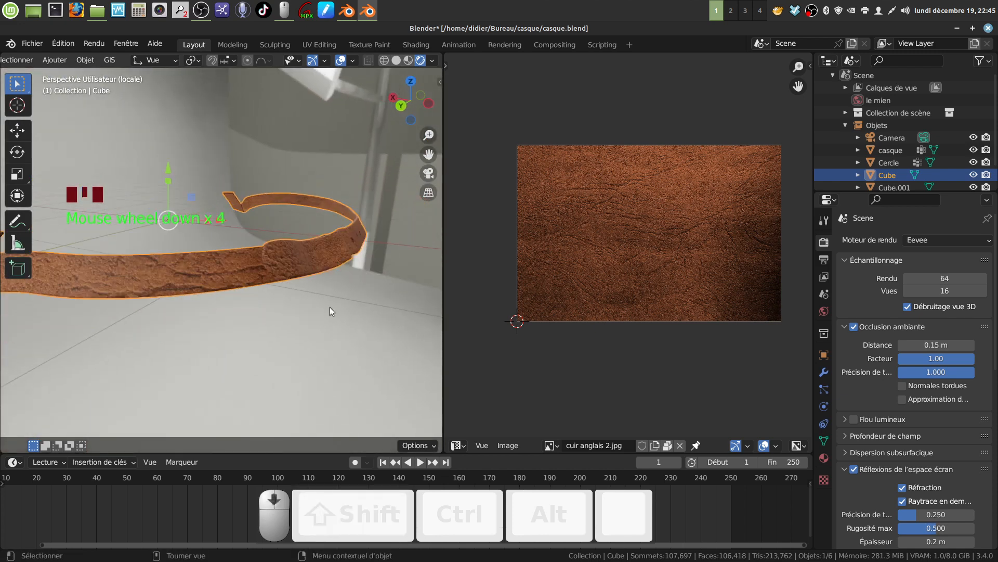
Leave local view so the strap is displayed together with the whole helmet
scroll(330, 307, "down", 2)
middle_click_drag(226, 289, 285, 275, "shift")
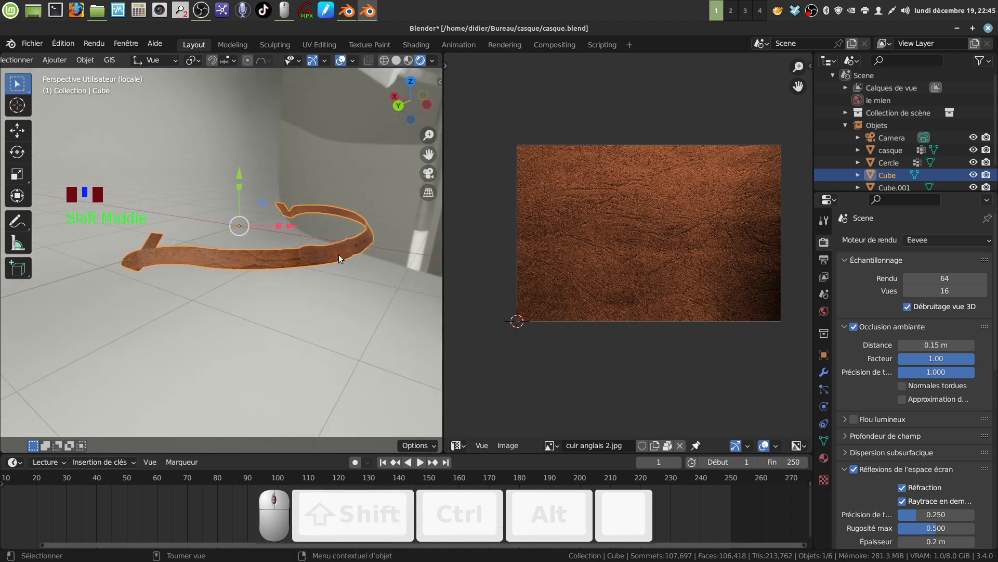
key("KP_Divide")
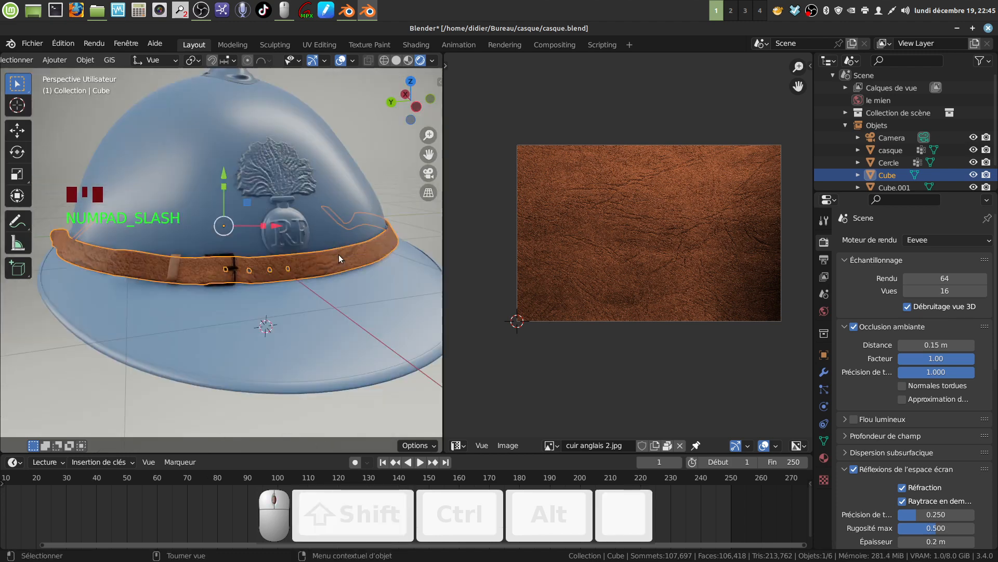
Deselect the strap and join the image editor area into the 3D view so the viewport spans both areas
left_click(410, 404)
right_click(443, 338)
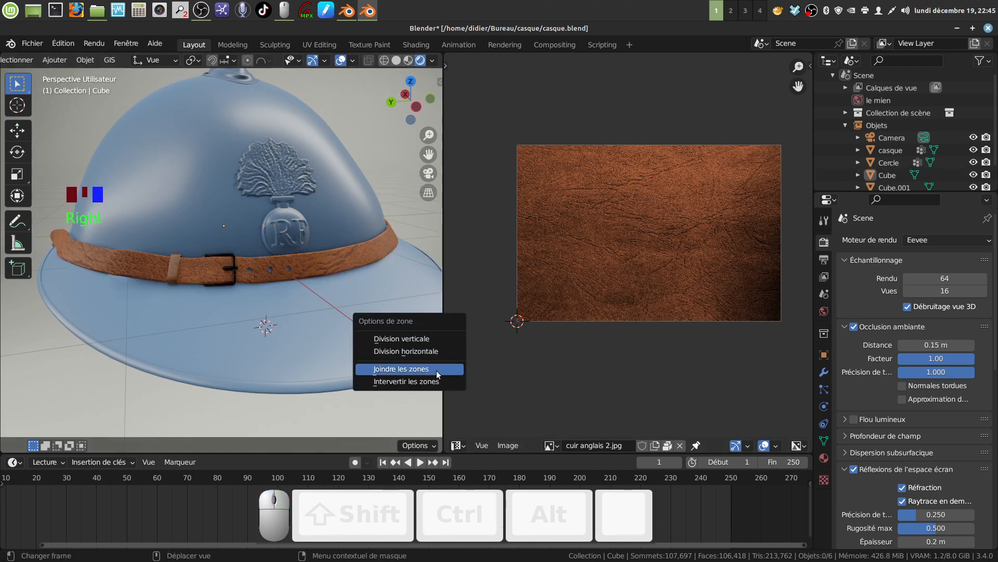
left_click(436, 370)
left_click(478, 364)
scroll(486, 366, "down", 4)
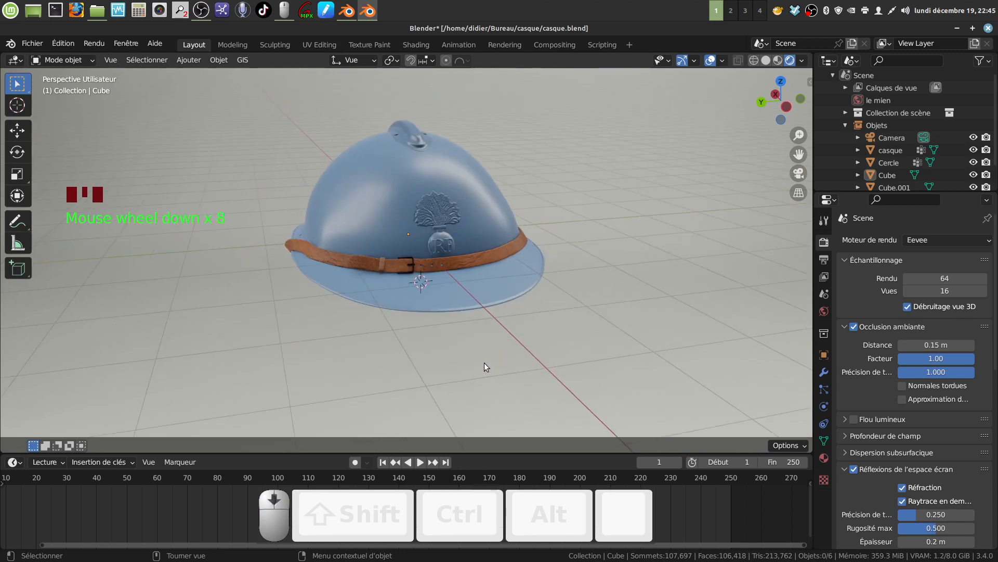
Switch the viewport to solid shading and the front orthographic view, and add a mesh plane to the scene
middle_click_drag(481, 358, 597, 291)
scroll(468, 297, "down", 3)
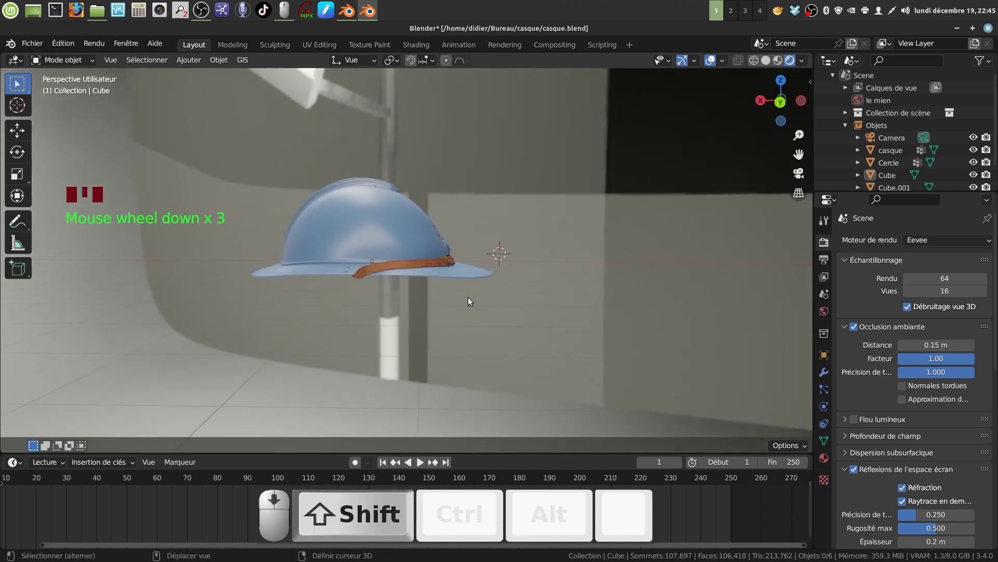
middle_click_drag(468, 298, 456, 273, "shift")
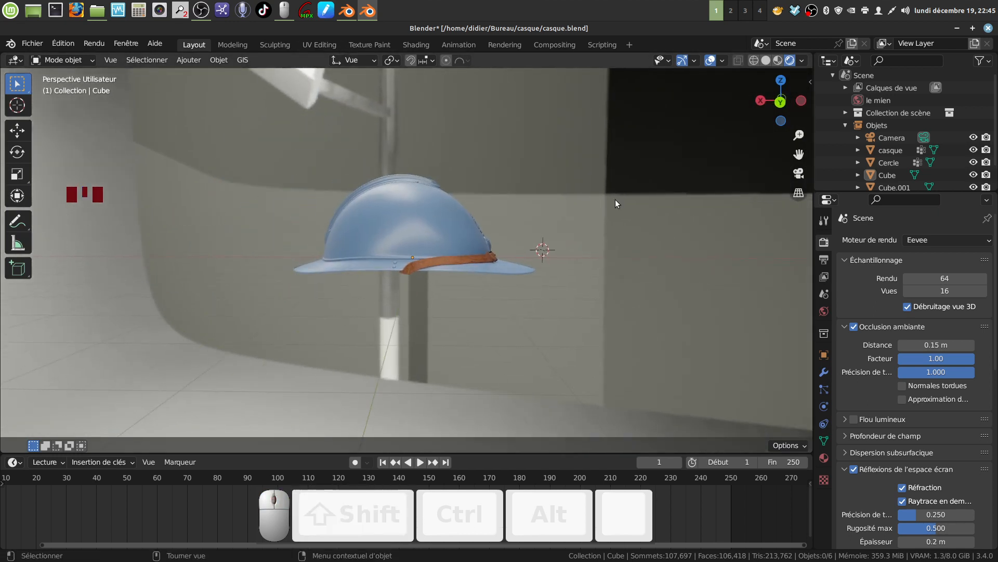
left_click(766, 60)
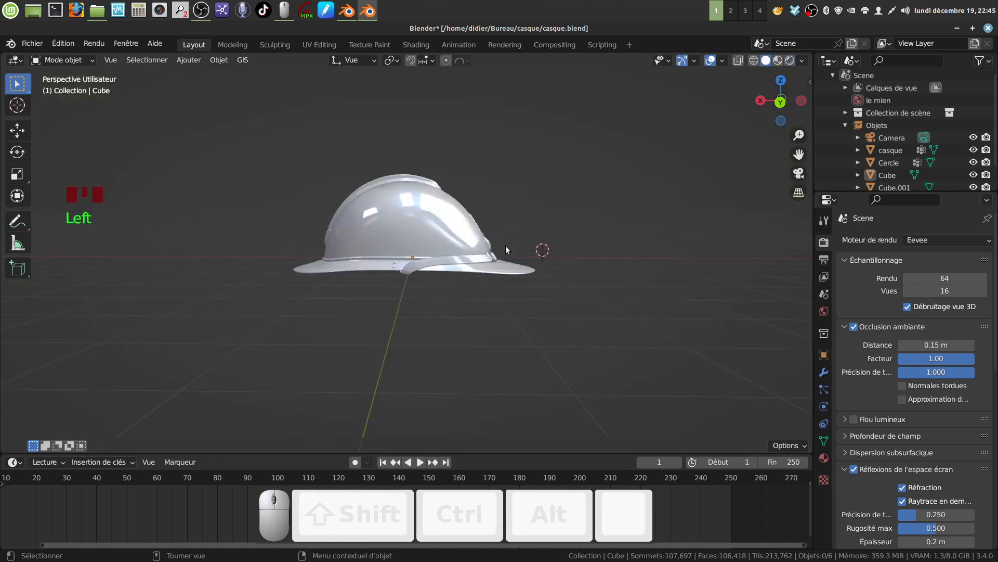
key("KP_1")
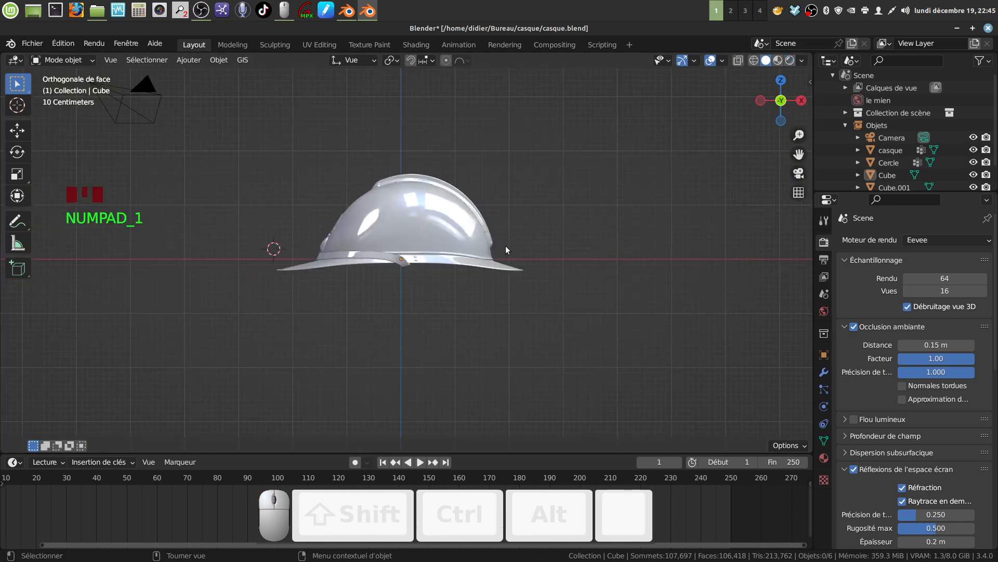
left_click(183, 60)
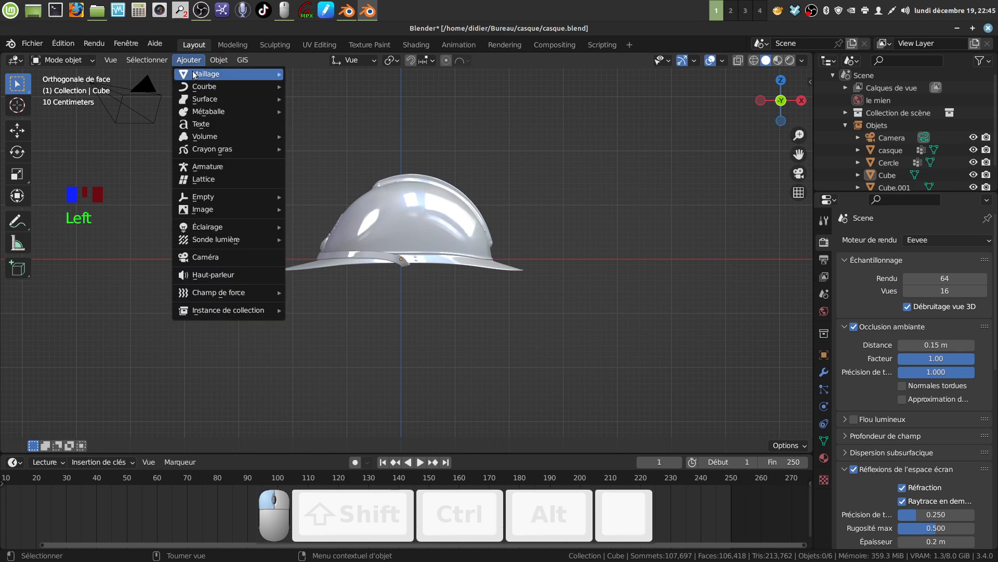
mouse_move(198, 74)
left_click(309, 73)
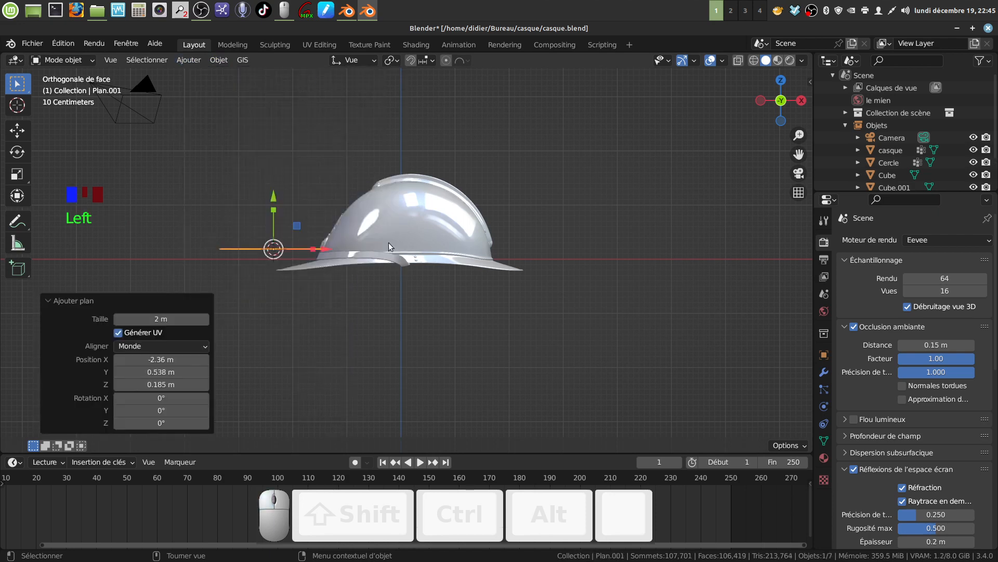
Position the plane just under the helmet brim as a floor, and scale it up by about 32.7 and again by about 1.8
left_click_drag(281, 208, 281, 232)
left_click_drag(325, 273, 481, 272)
key("s")
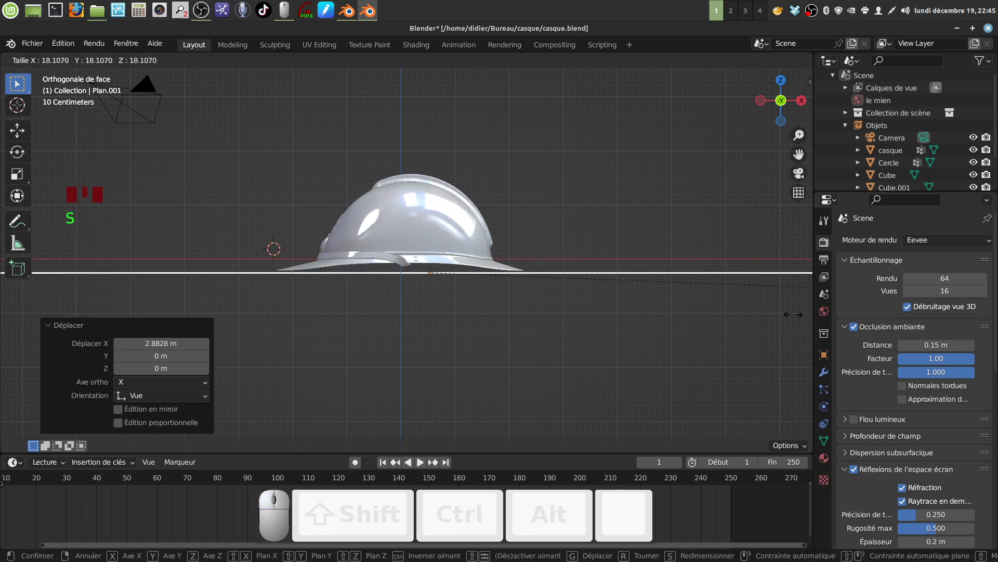
left_click(99, 239)
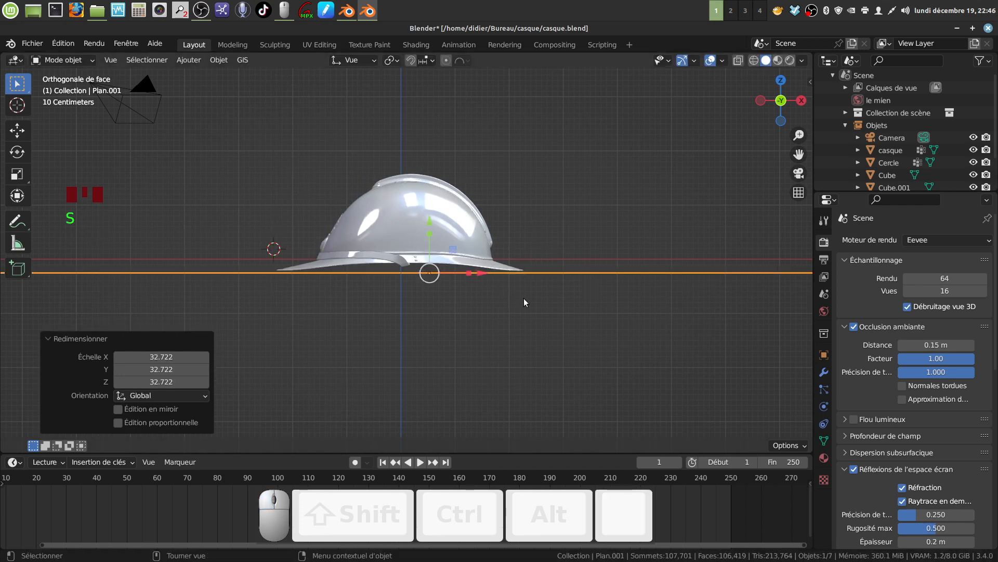
key("s")
left_click(622, 318)
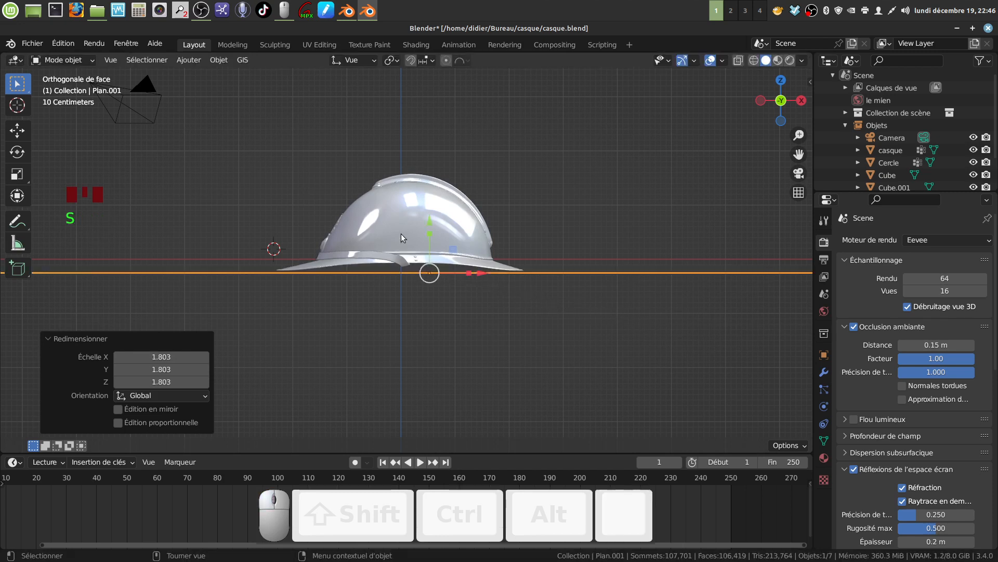
left_click_drag(429, 224, 433, 225)
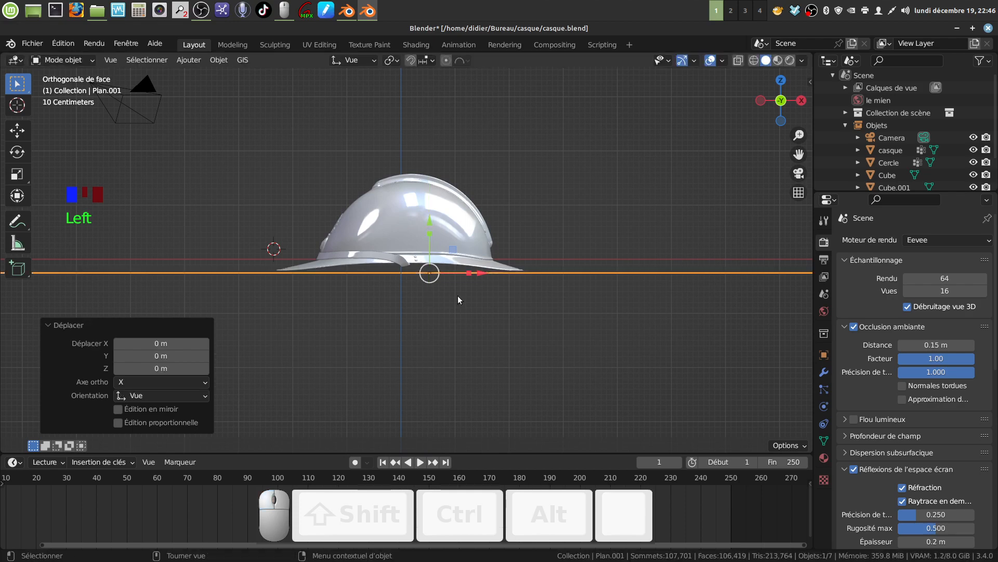
Orbit to a three-quarter front view of the helmet and align the camera to that view
middle_click_drag(457, 296, 482, 301)
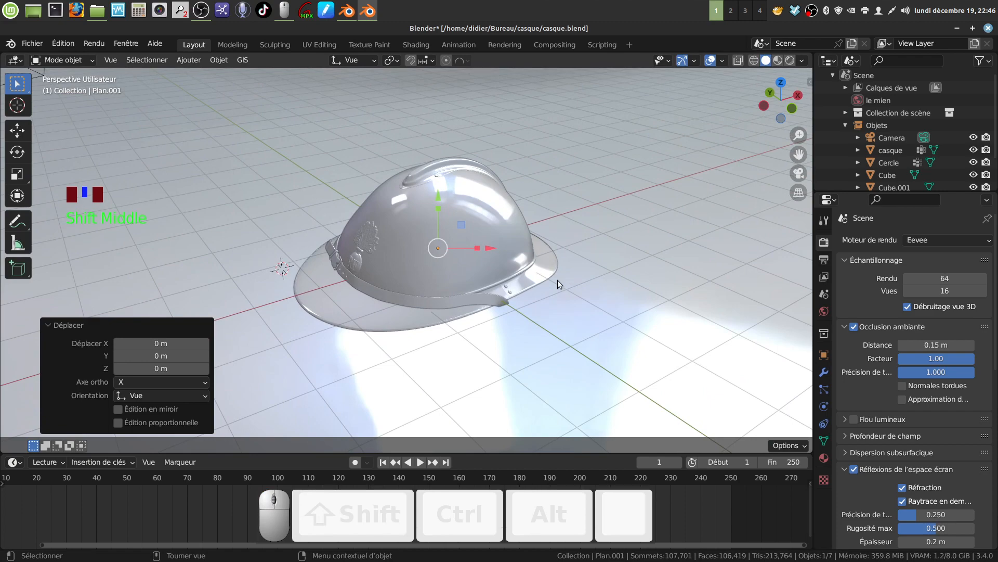
mouse_move(558, 280)
middle_mouse_down()
mouse_move(550, 238)
mouse_move(590, 243)
mouse_move(573, 270)
mouse_move(560, 265)
middle_mouse_up()
scroll(572, 270, "down", 1)
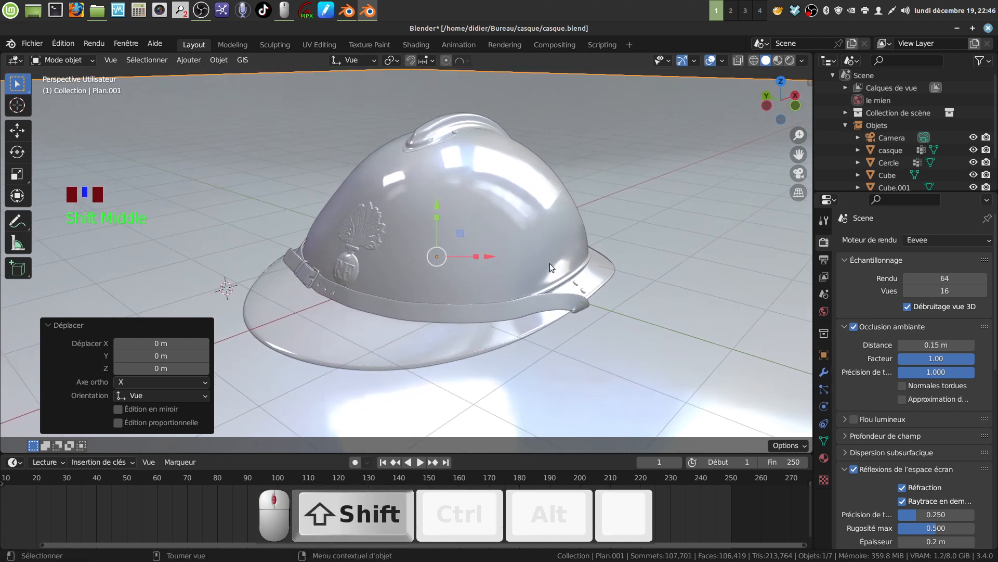
key("ctrl+alt+KP_0")
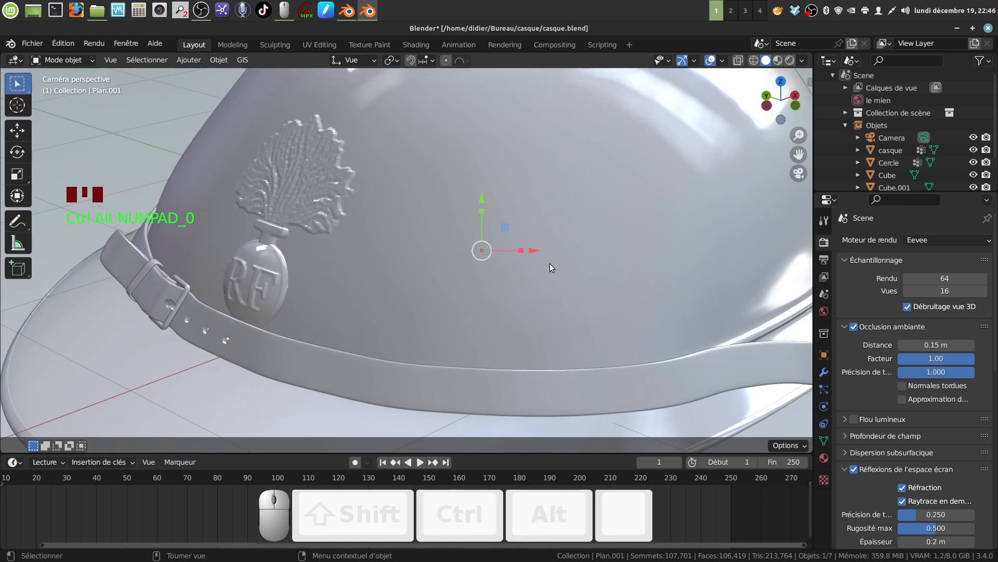
scroll(561, 273, "down", 2)
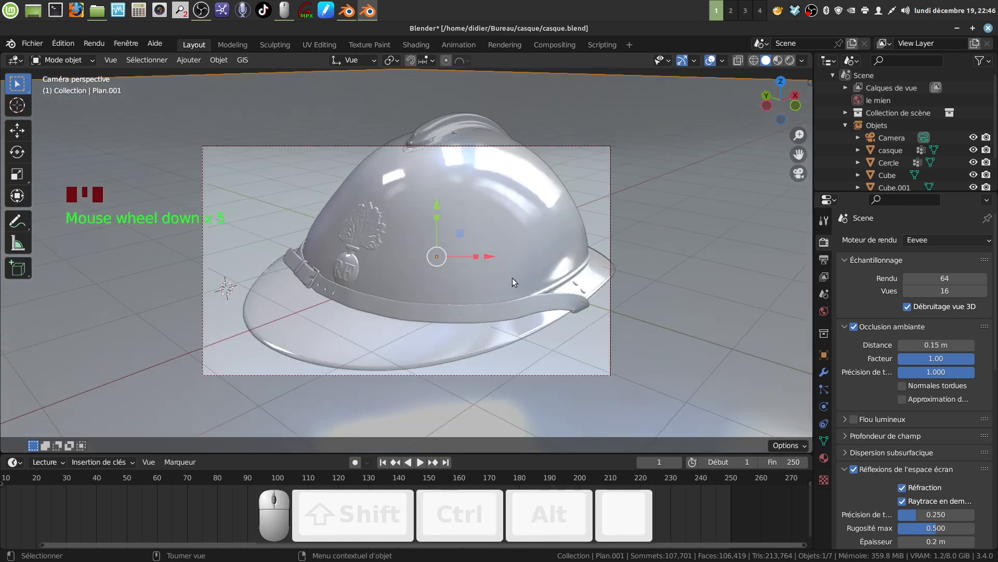
Lock the camera to the view, reframe it so the whole helmet fits inside the camera frame, and release the lock
key("q")
left_click(387, 292)
scroll(441, 286, "down", 2)
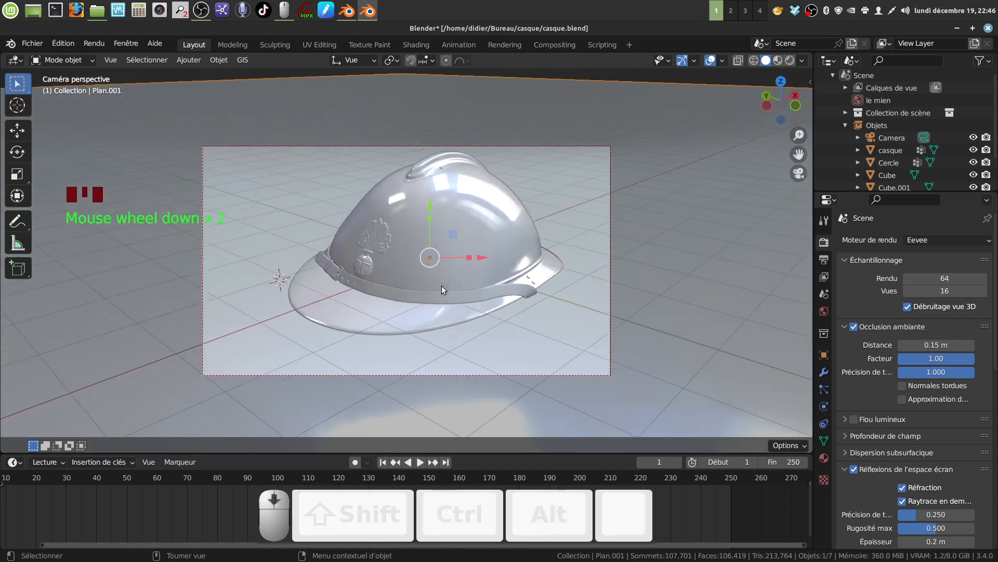
mouse_move(444, 275)
middle_mouse_down("shift")
mouse_move(451, 283)
mouse_move(437, 285)
middle_mouse_up("shift")
middle_click_drag(437, 285, 461, 291)
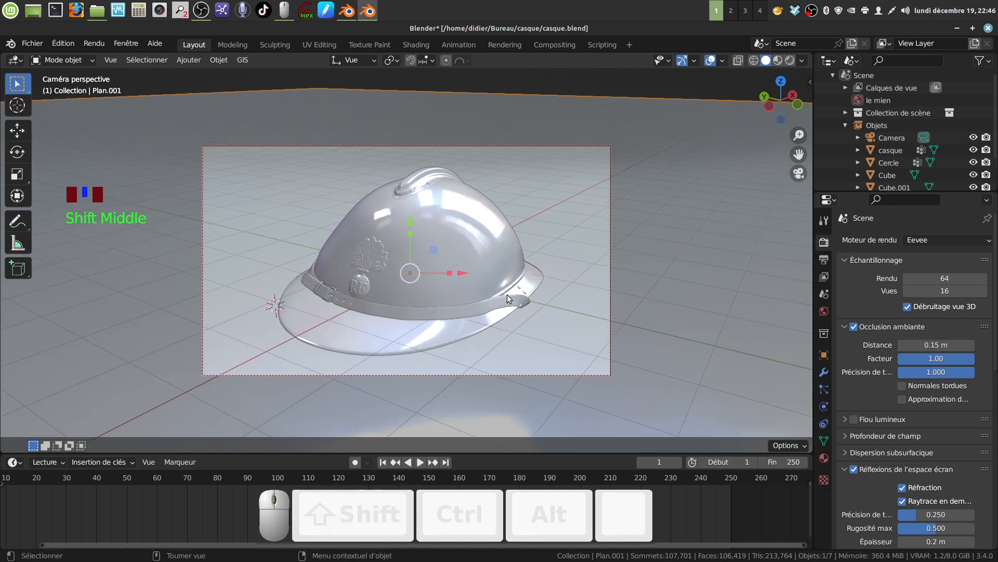
key("q")
left_click(487, 291)
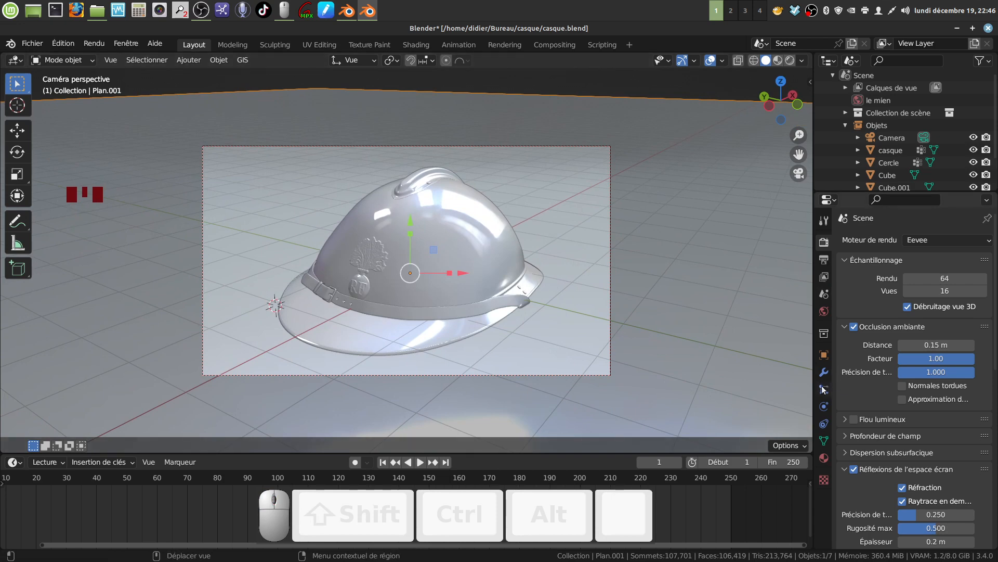
Give the floor plane a new material with a very dark magenta base colour, value 0.030
left_click(824, 458)
left_click(906, 295)
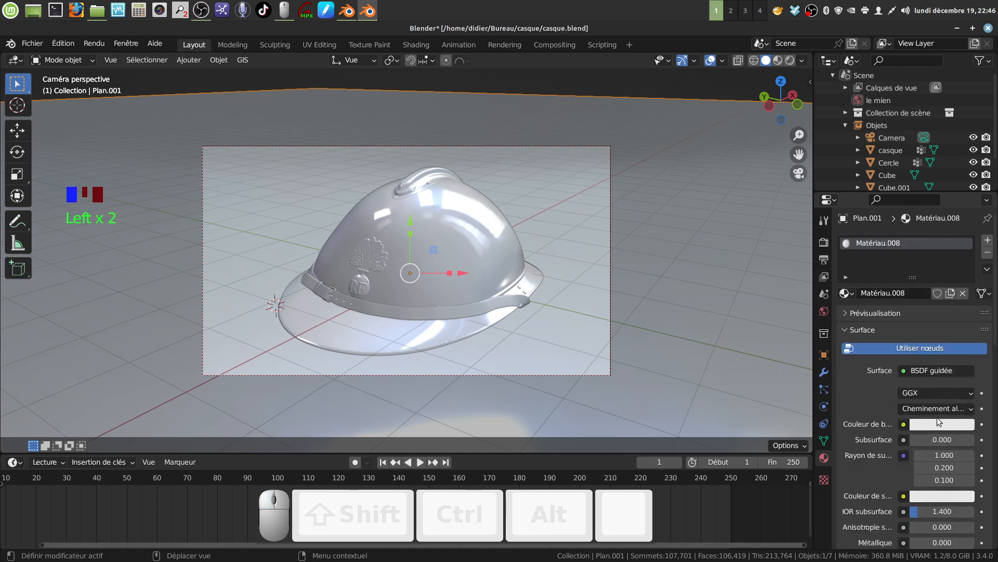
left_click(934, 421)
left_click_drag(912, 287, 894, 325)
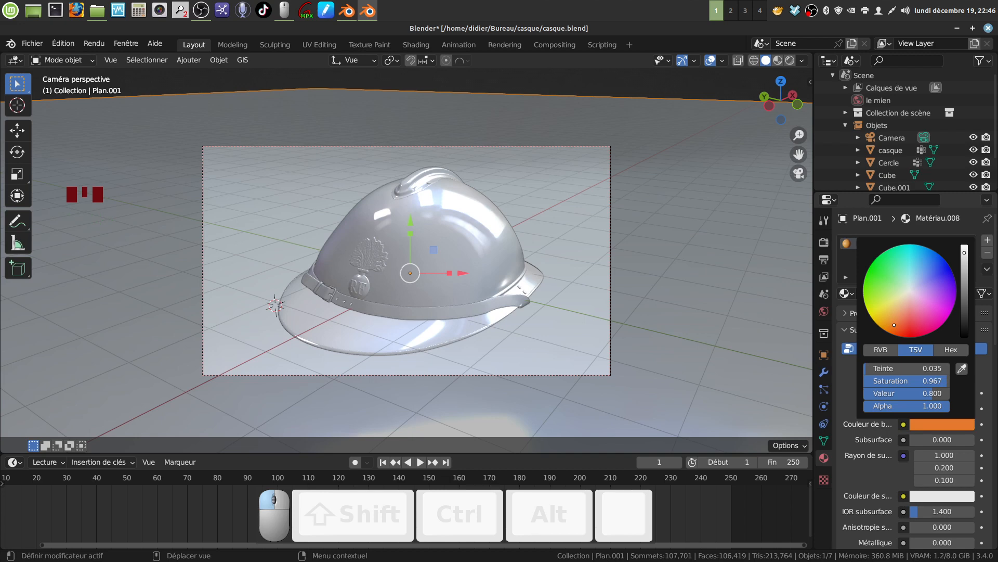
left_click_drag(895, 325, 929, 322)
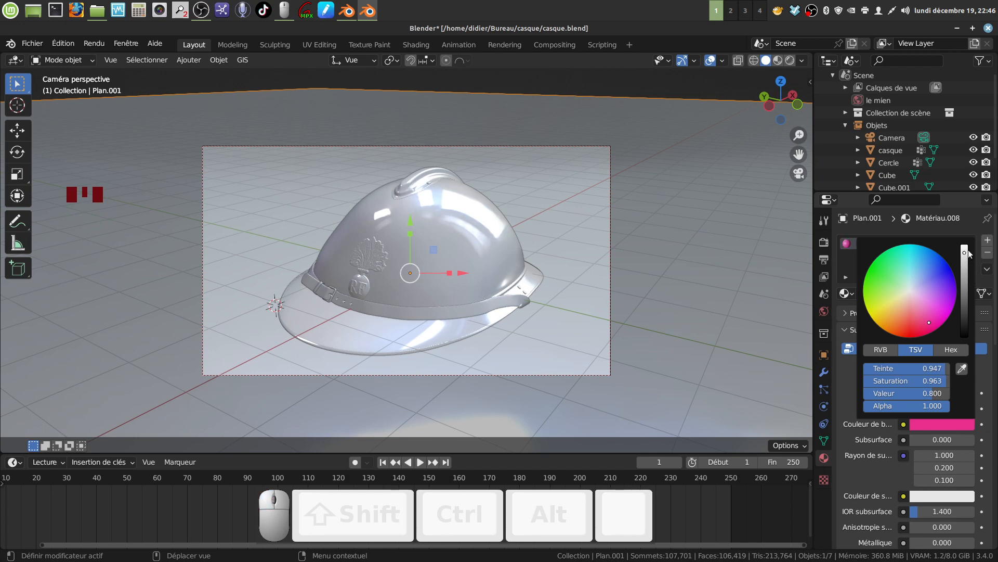
left_click_drag(968, 250, 965, 318)
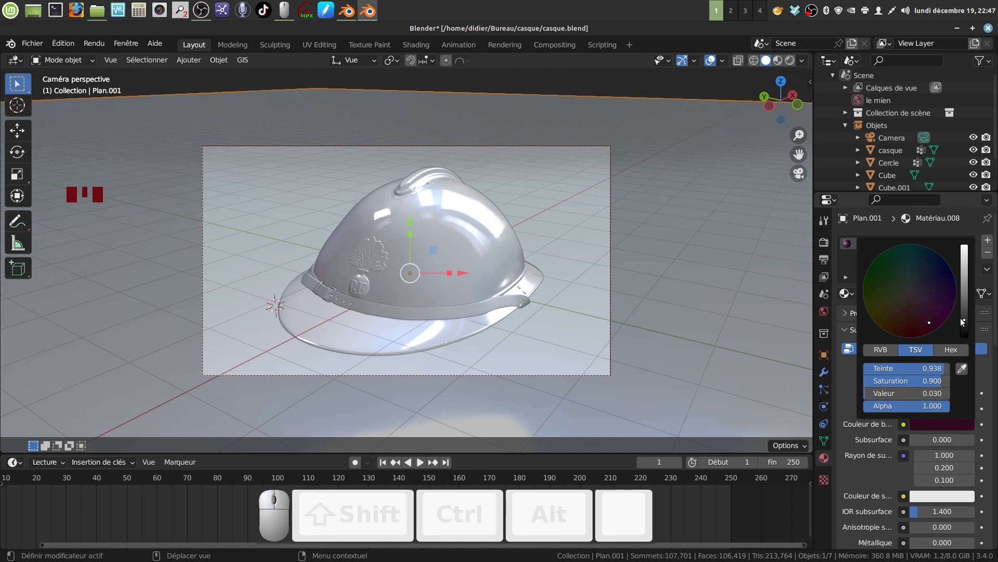
mouse_move(930, 326)
left_mouse_down()
mouse_move(887, 317)
mouse_move(916, 326)
mouse_move(937, 318)
left_mouse_up()
Set the floor material's roughness to 0.310 and display the scene with rendered shading
scroll(904, 498, "down", 5)
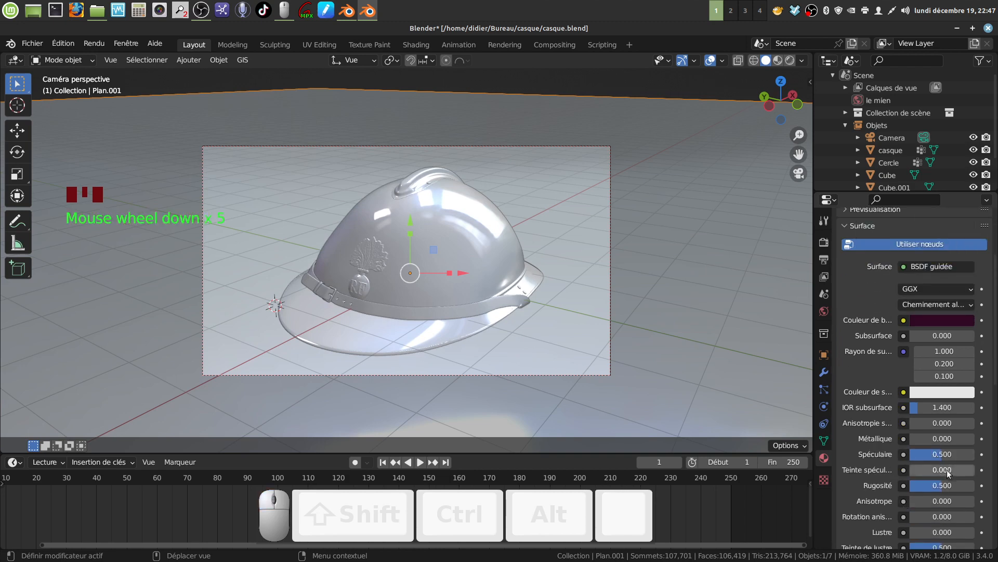
left_click_drag(942, 485, 917, 485)
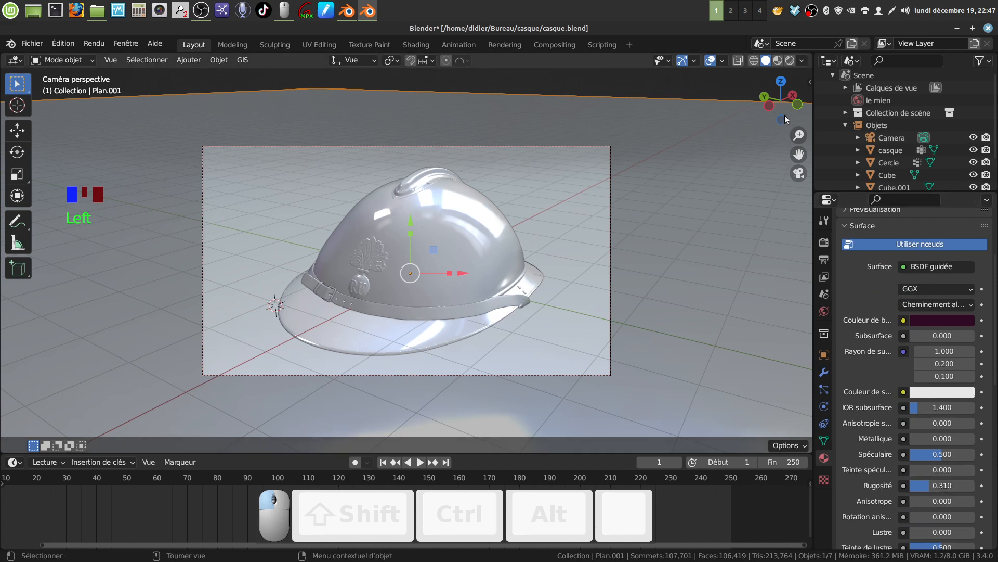
left_click(790, 59)
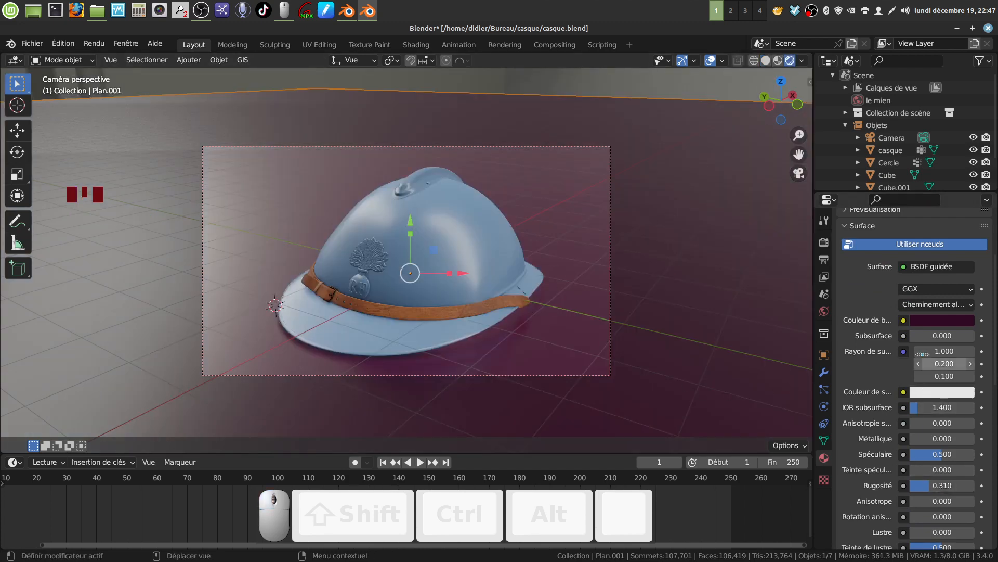
Shift the floor material's base colour to a dark reddish brown and set its roughness to 0.230
left_click(943, 319)
mouse_move(940, 213)
left_mouse_down()
mouse_move(924, 206)
mouse_move(905, 218)
left_mouse_up()
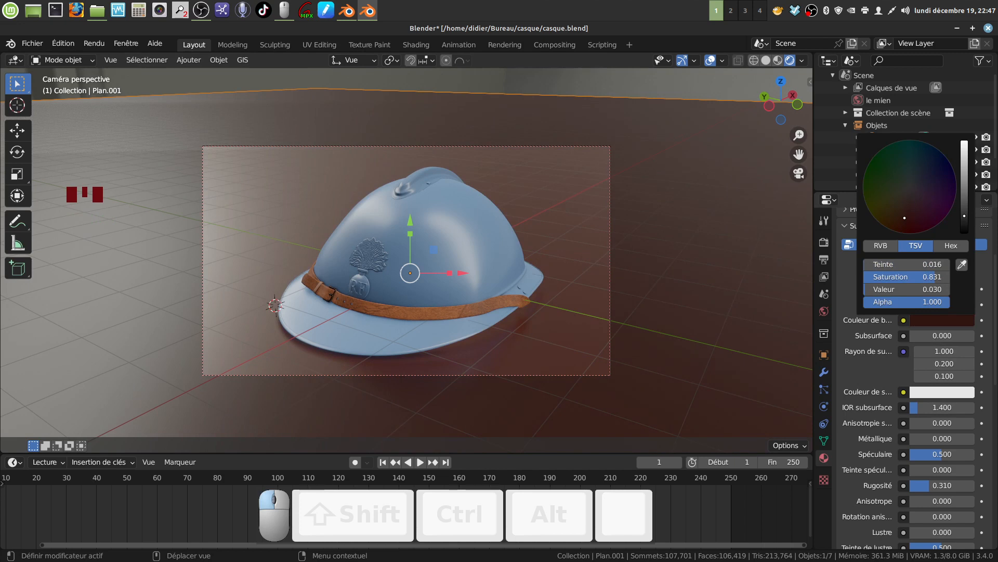
mouse_move(905, 218)
left_mouse_down()
mouse_move(875, 198)
mouse_move(909, 225)
left_mouse_up()
left_click_drag(906, 220, 906, 217)
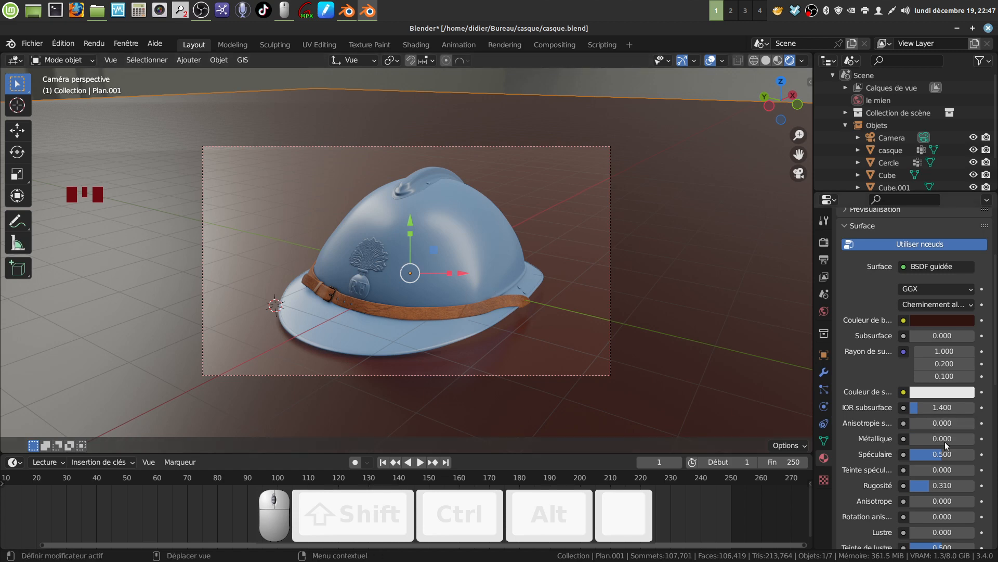
left_click_drag(930, 485, 925, 485)
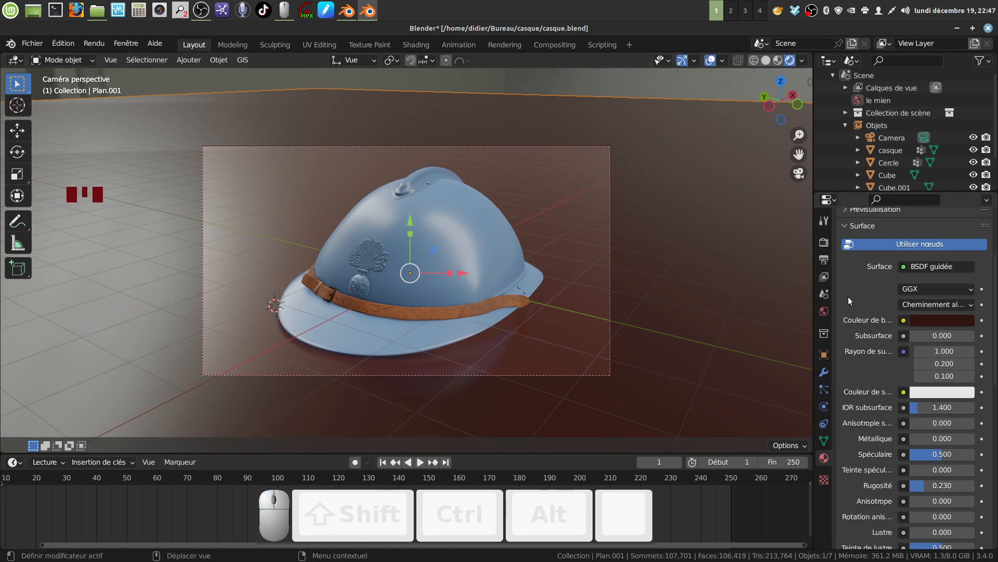
Switch the scene's render engine to Cycles and look through its render and sampling settings
left_click(824, 244)
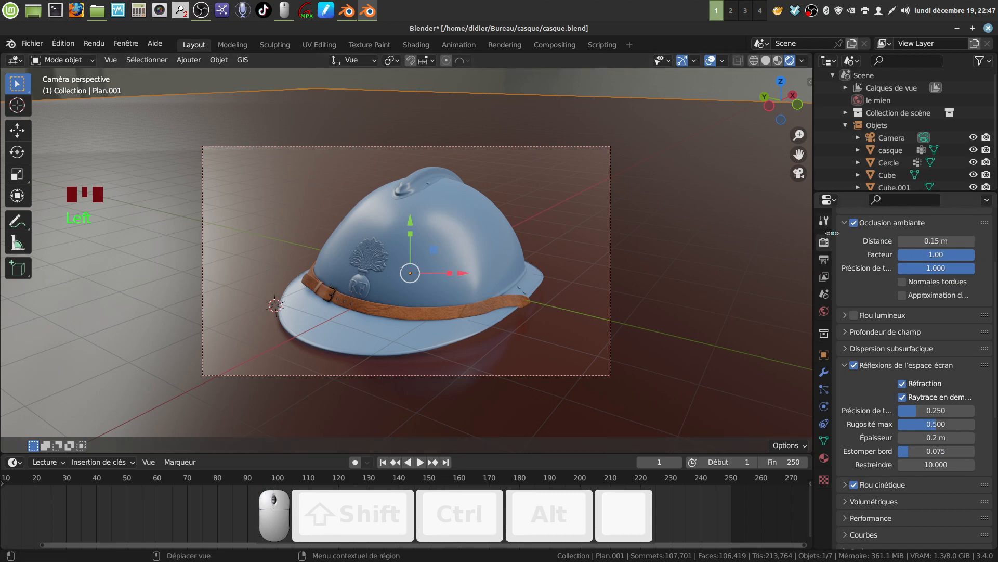
scroll(939, 254, "up", 8)
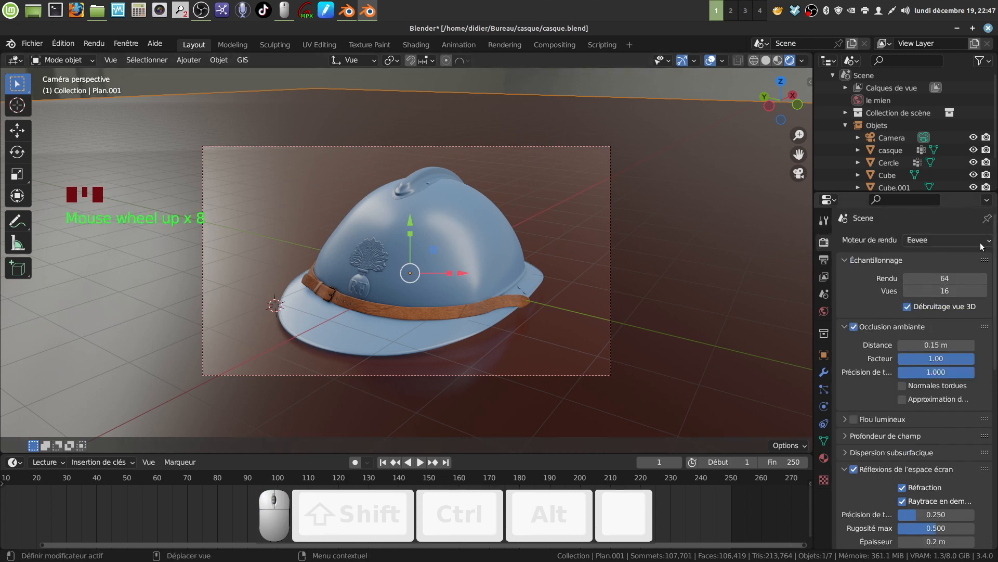
left_click(964, 241)
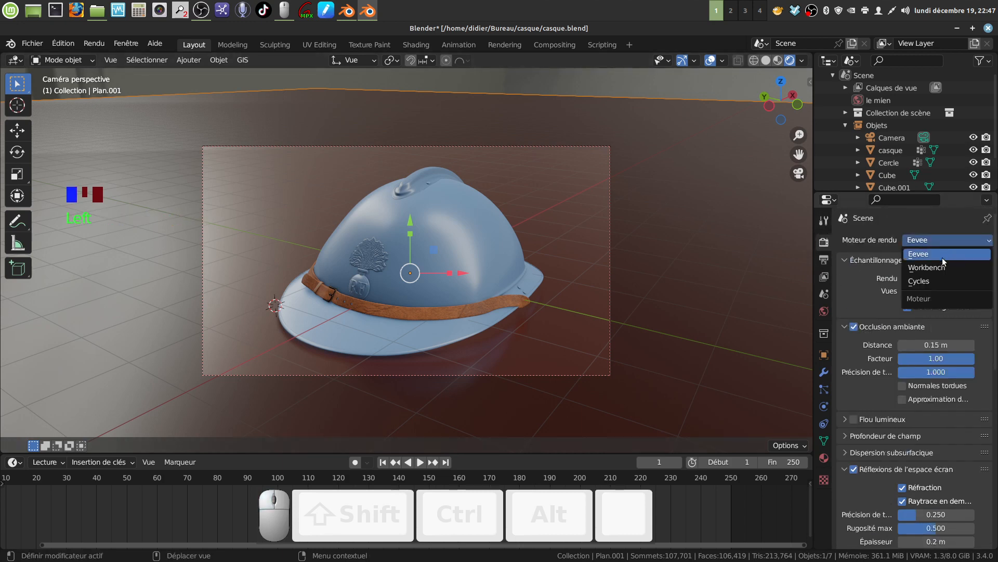
left_click(924, 281)
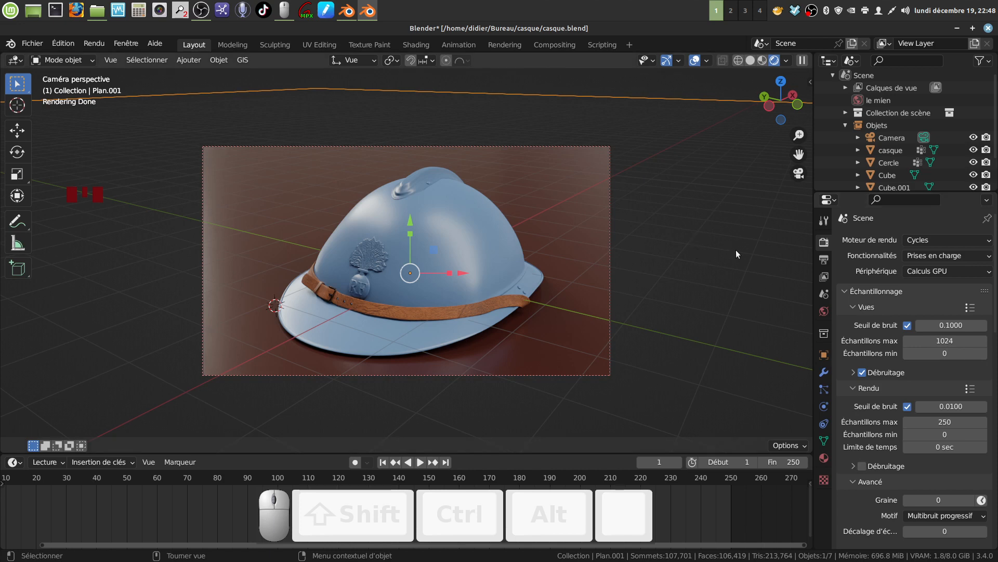
scroll(948, 364, "down", 3)
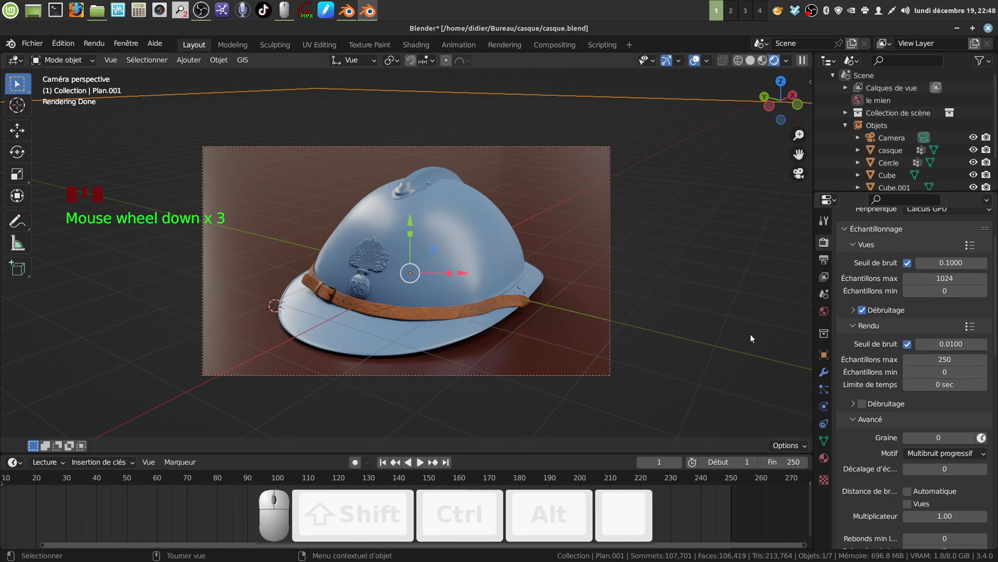
scroll(744, 275, "down", 7)
scroll(728, 294, "up", 3)
scroll(728, 293, "up", 4)
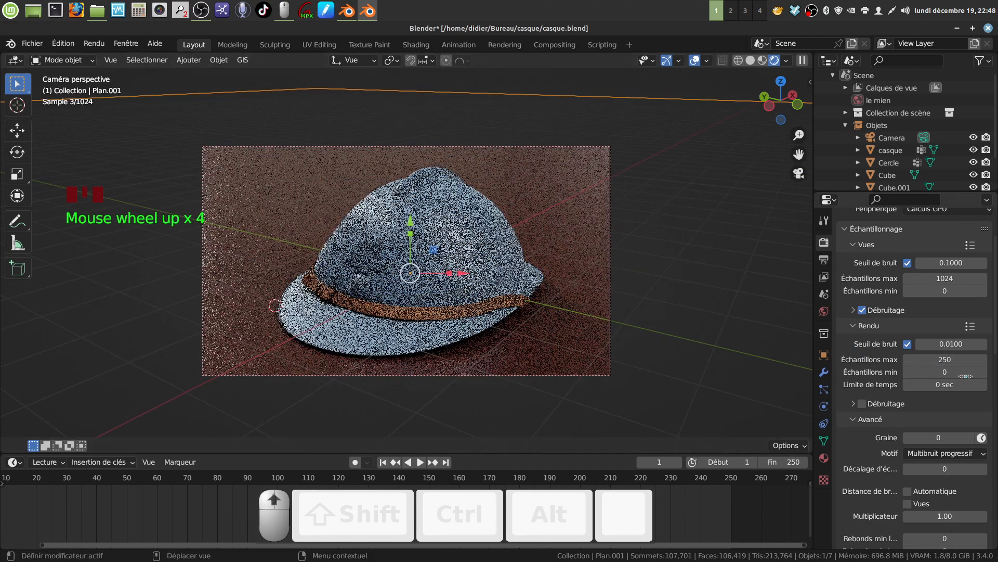
Render the camera view of the helmet and view the rendered image in the render window
scroll(947, 375, "down", 3)
scroll(960, 375, "down", 11)
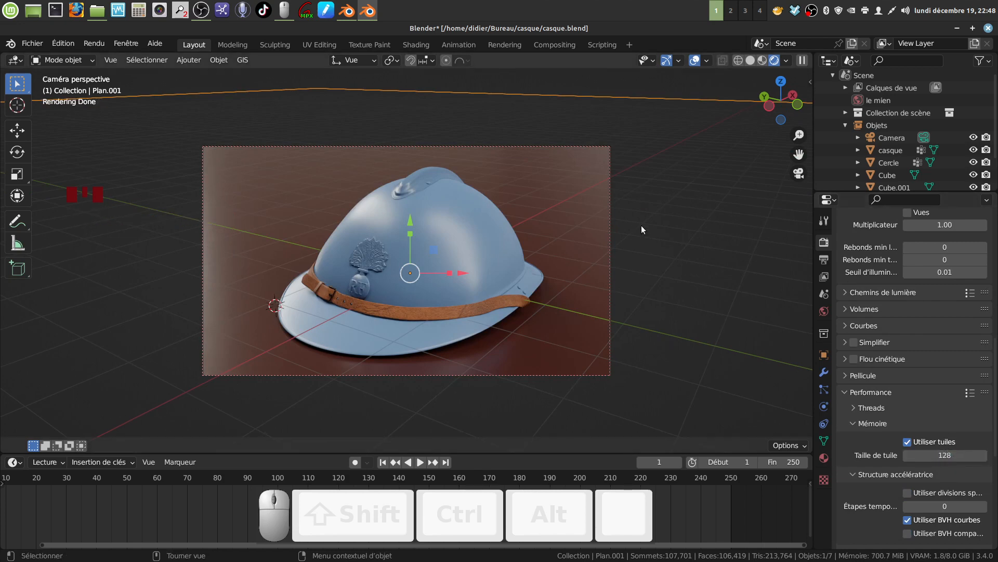
key("F12")
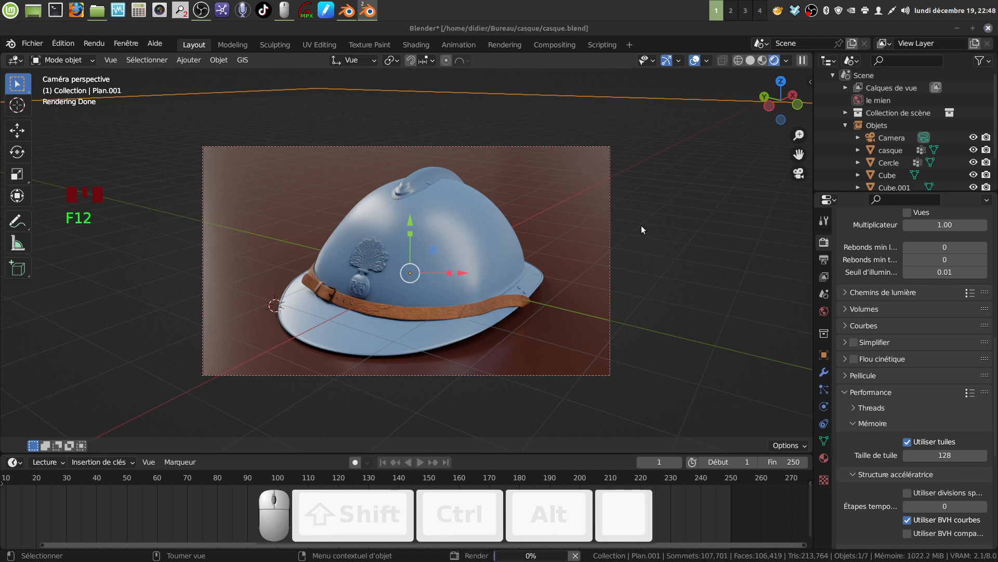
mouse_move(368, 14)
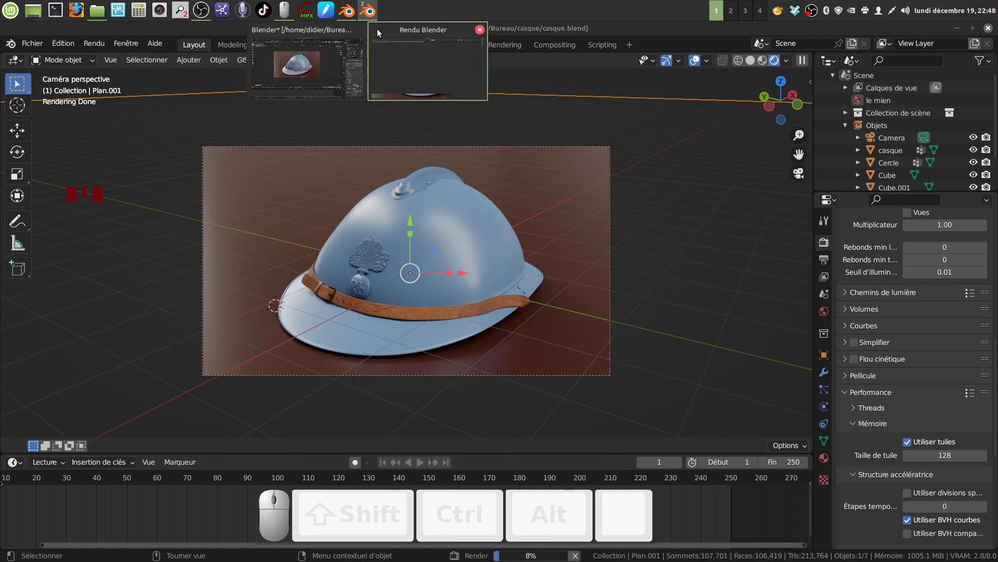
left_click(377, 29)
scroll(647, 268, "down", 2)
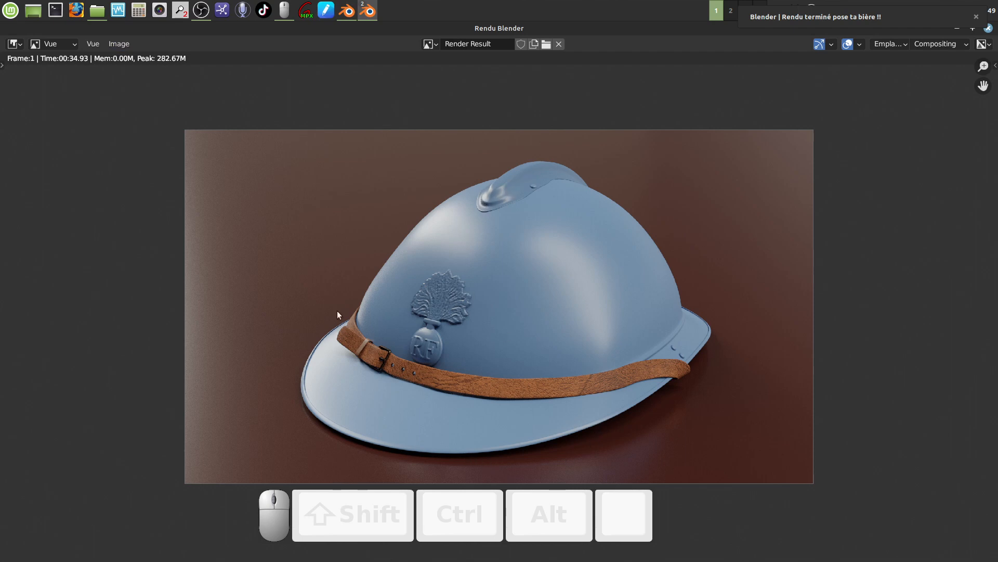
In the other open Blender instance's compositor, insert the Débruitage node between the Calques de rendu and Compositing nodes
left_click(349, 12)
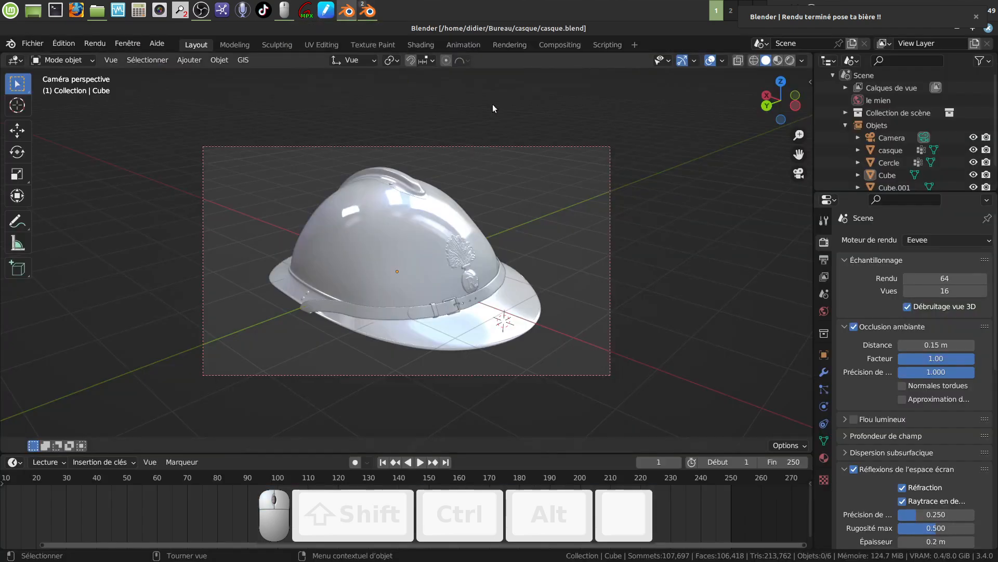
left_click(557, 46)
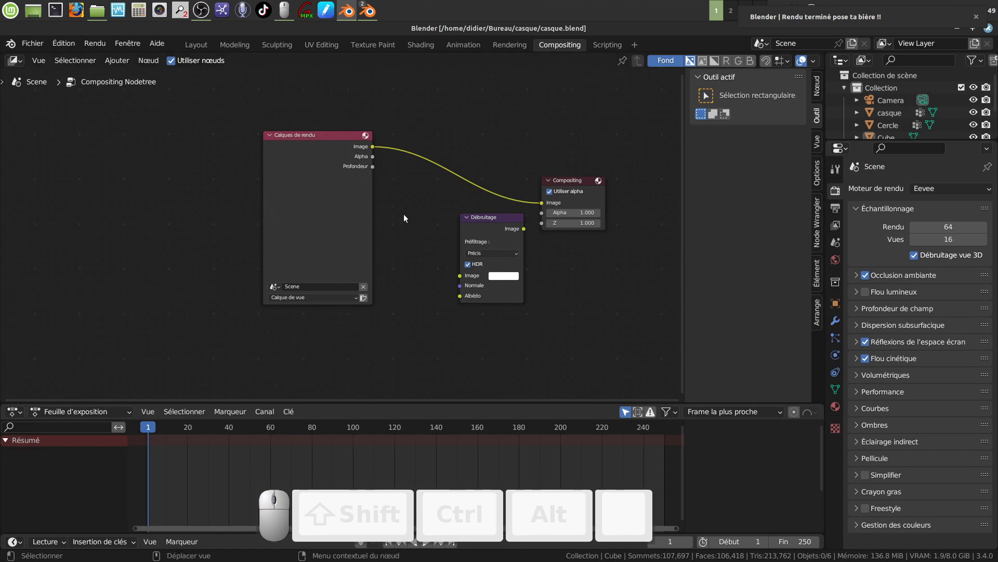
left_click_drag(497, 233, 480, 245)
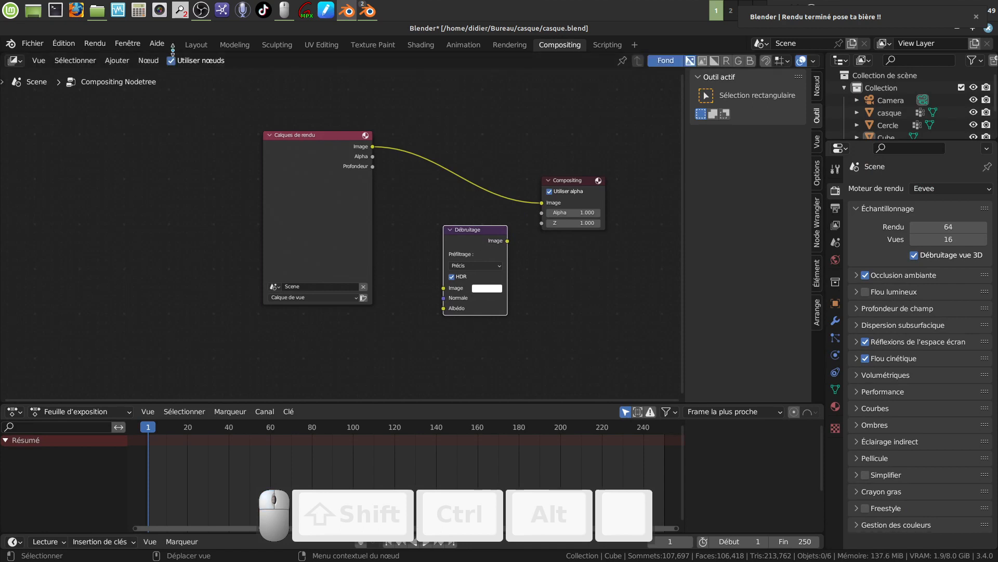
left_click(117, 60)
left_click(121, 61)
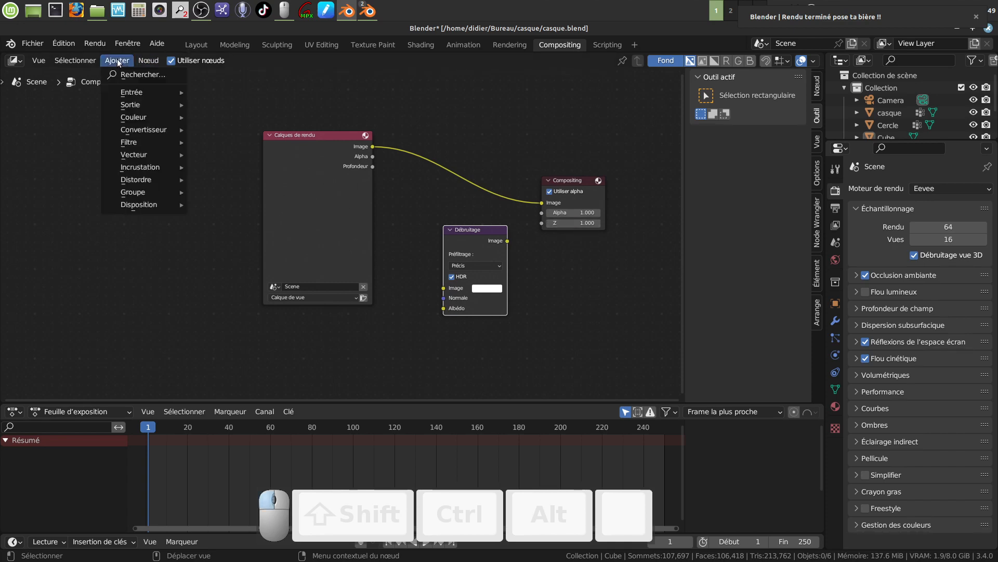
mouse_move(134, 97)
mouse_move(134, 142)
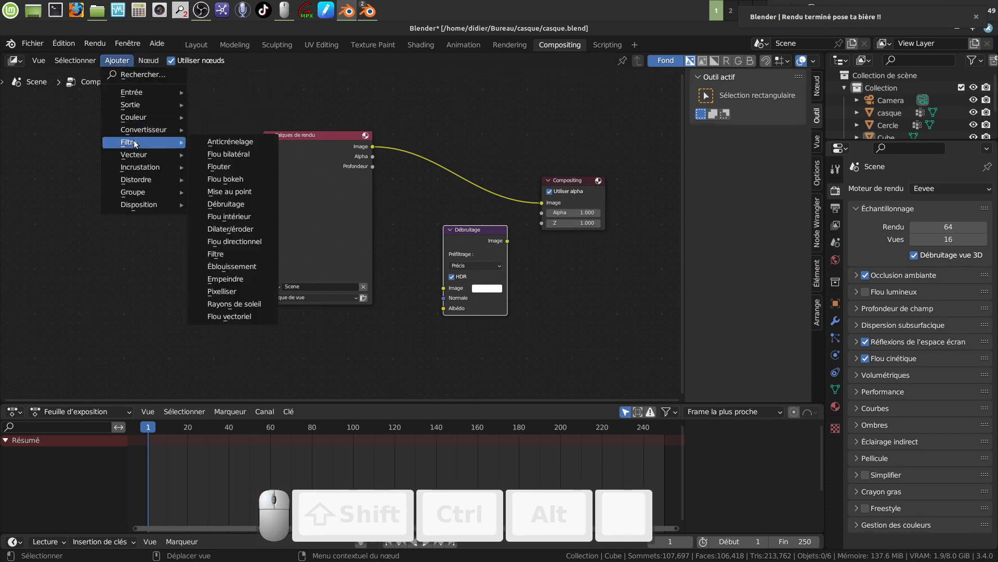
left_click(248, 204)
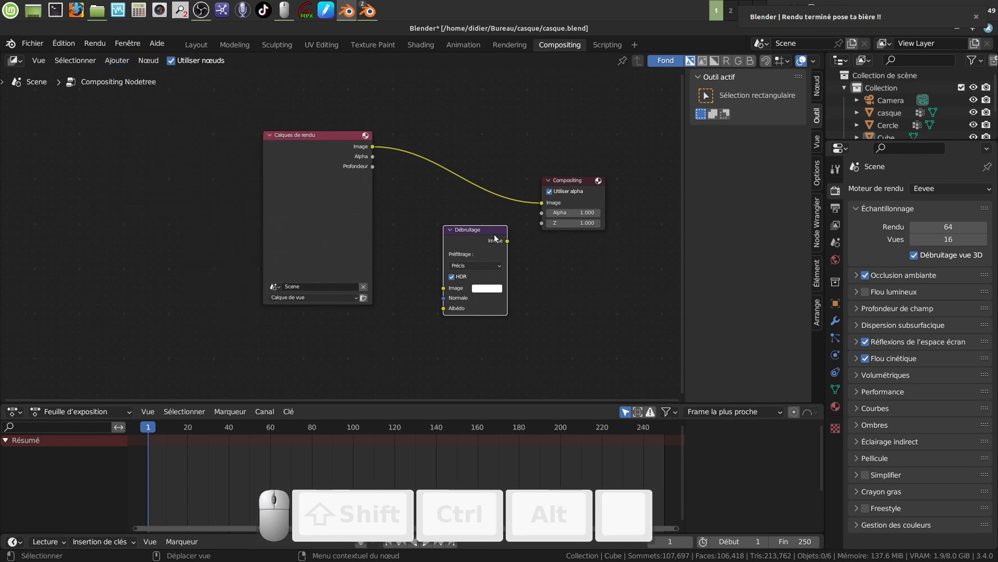
left_click(479, 188)
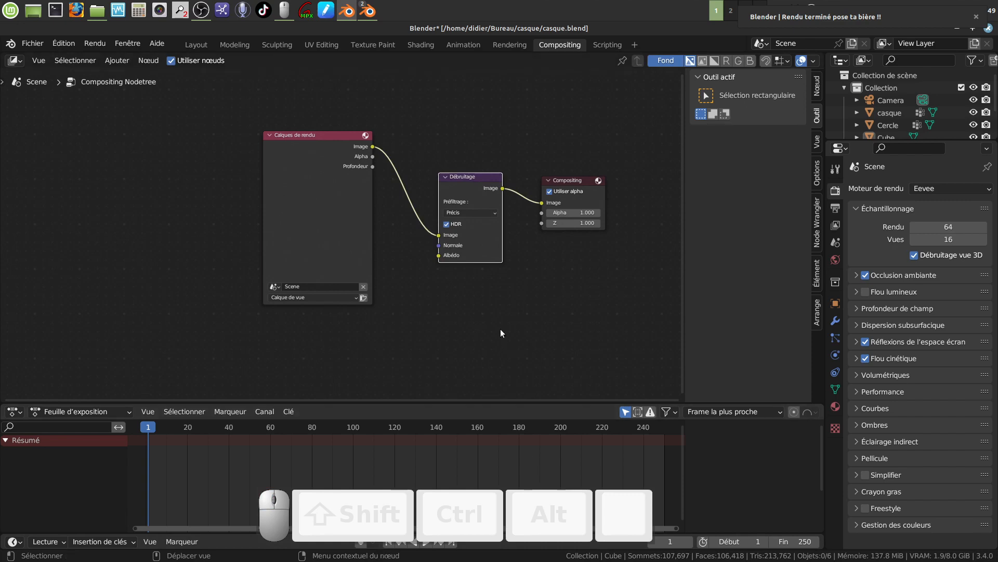
left_click_drag(492, 224, 492, 200)
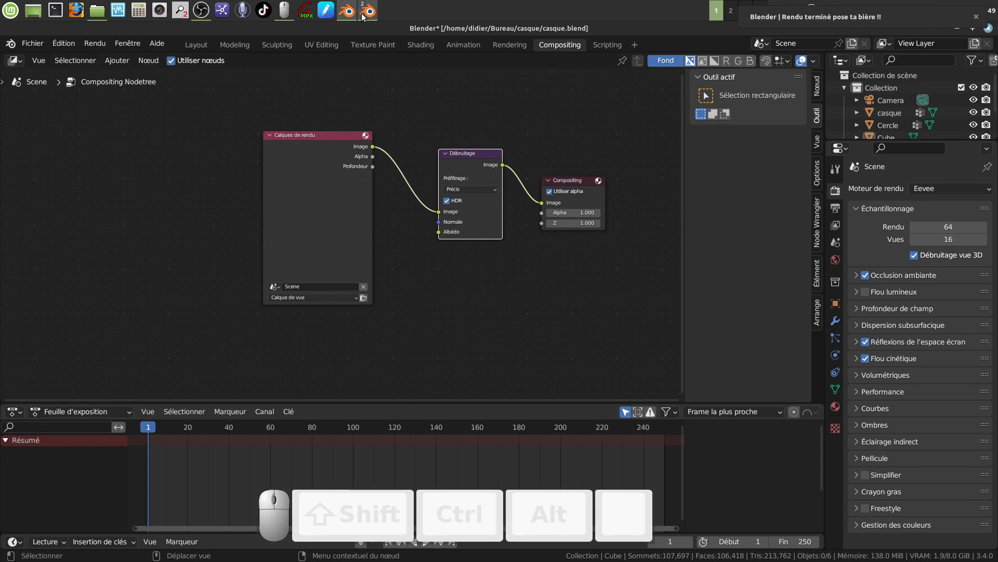
Start saving the rendered image under a new name as a PNG with 16-bit colour depth and 0% compression
mouse_move(368, 11)
left_click(442, 65)
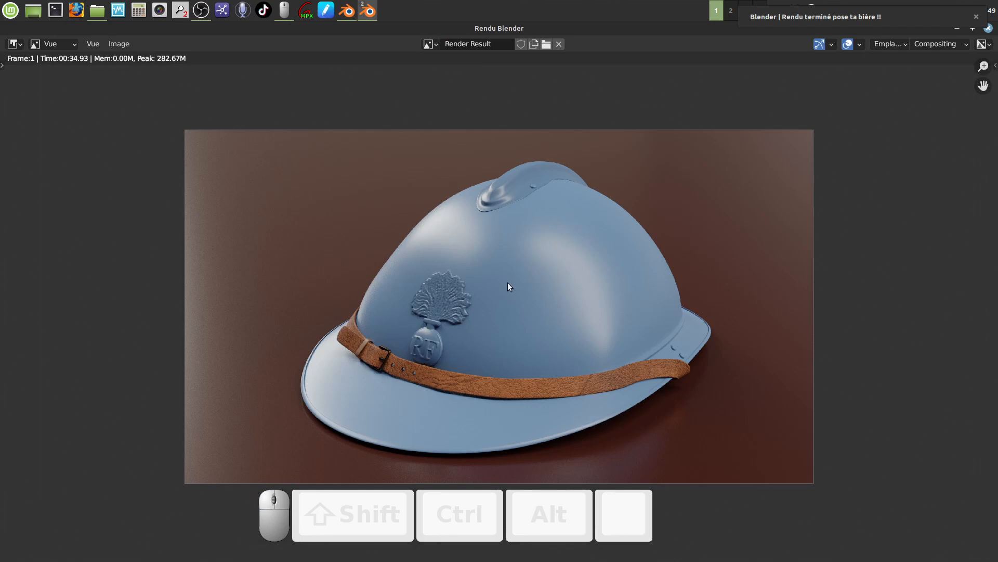
left_click(119, 44)
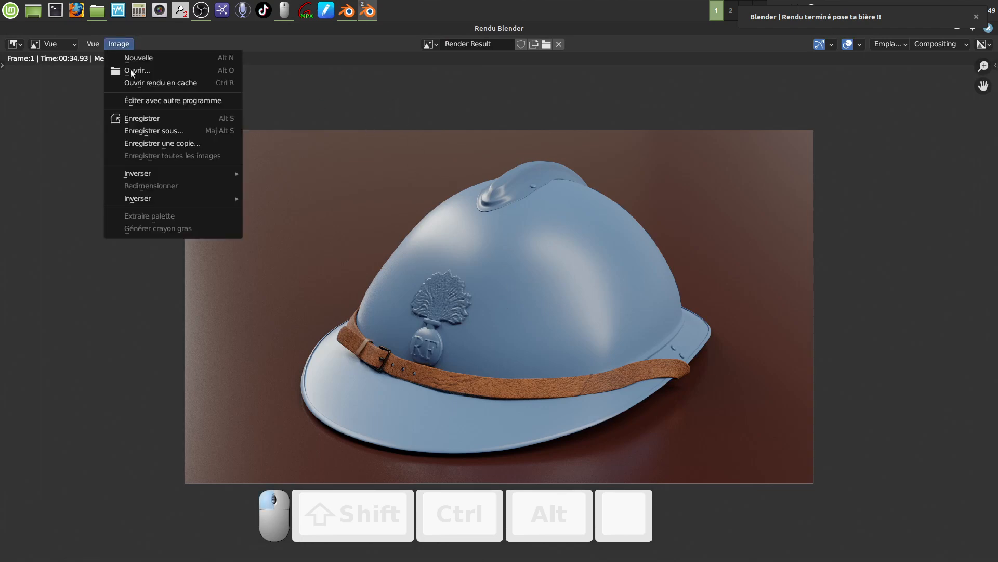
left_click(170, 132)
left_click(791, 210)
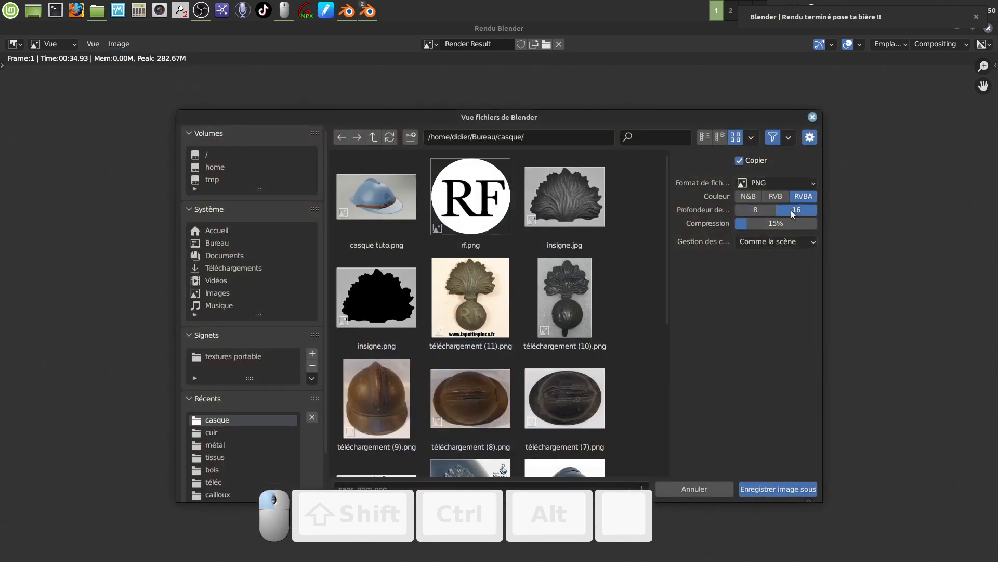
left_click_drag(763, 226, 736, 227)
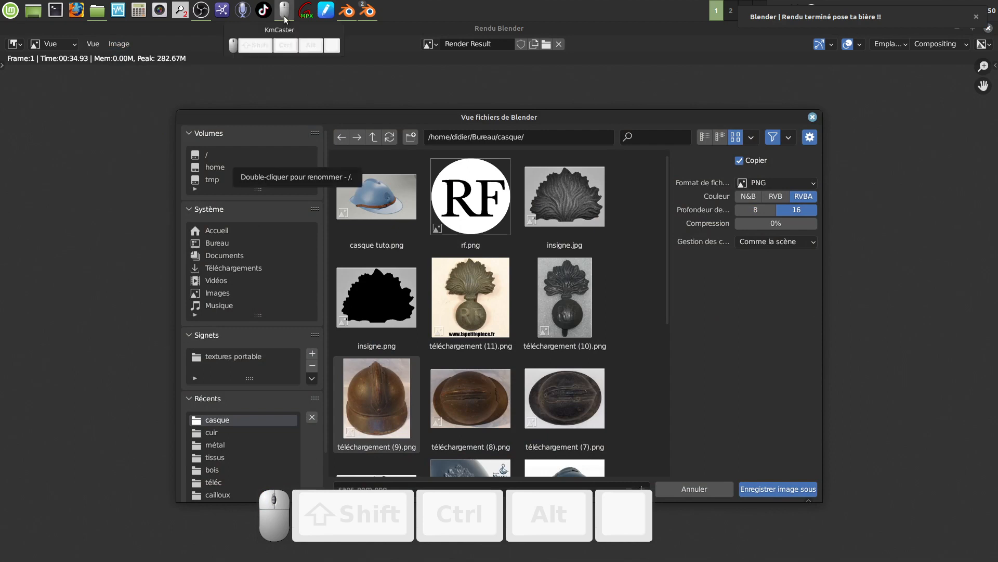
Save the rendered image as "casque tuto 2.png" in the casque folder and close the render window
right_click(283, 28)
left_click(263, 168)
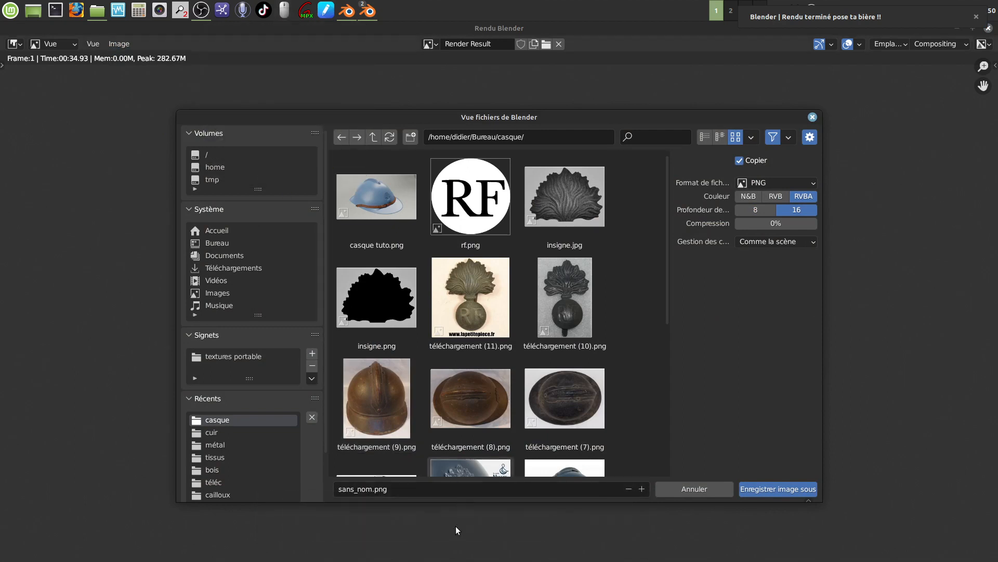
left_click(371, 491)
left_click(371, 489)
key("BackSpace")
key("BackSpace")
key("BackSpace")
key("BackSpace")
key("BackSpace")
key("BackSpace")
key("BackSpace")
key("BackSpace")
type("casque tuto 2")
left_click(765, 488)
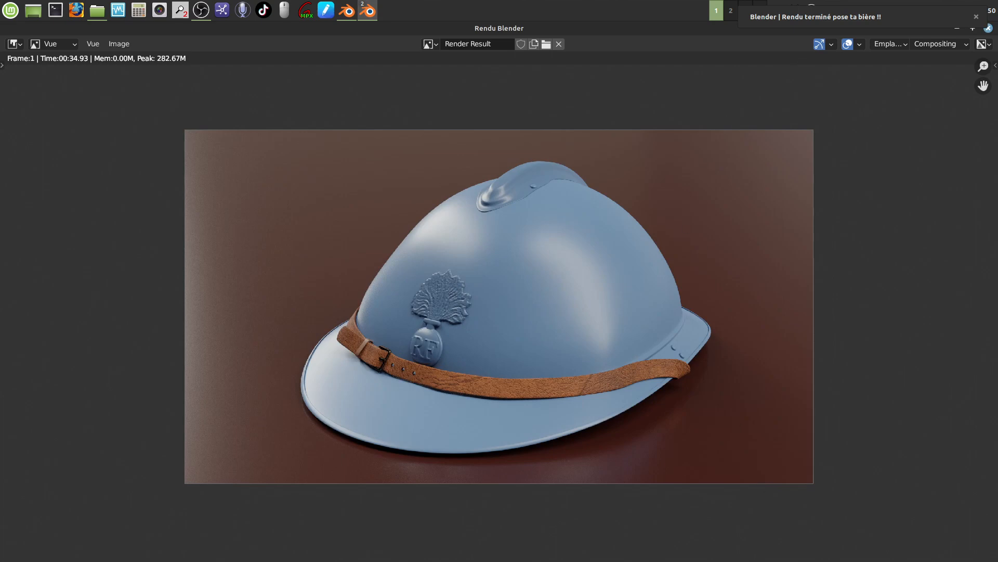
left_click(976, 16)
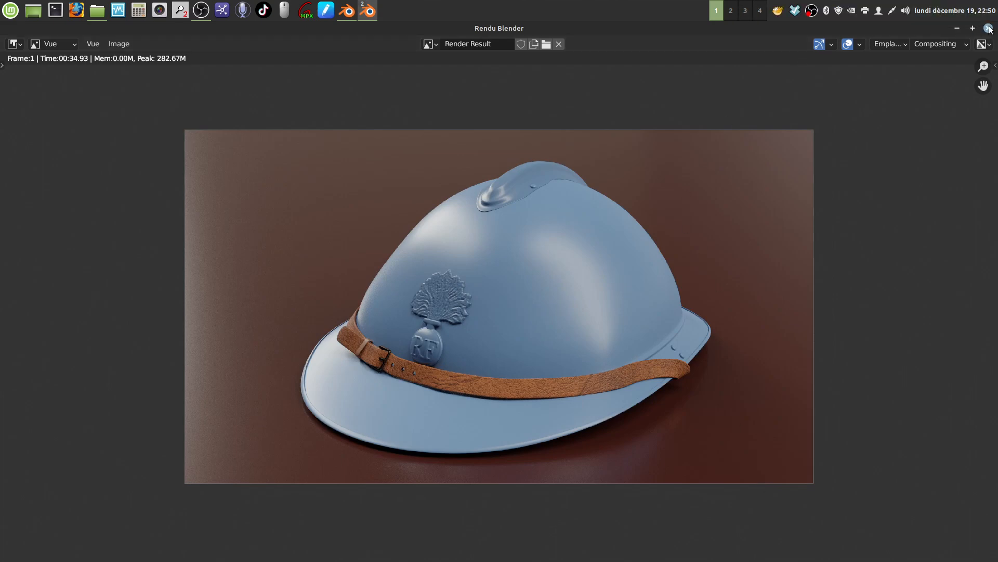
left_click(989, 28)
Disconnect the Débruitage node in the compositing tree and save casque.blend from the Layout workspace
left_click_drag(495, 225, 541, 202)
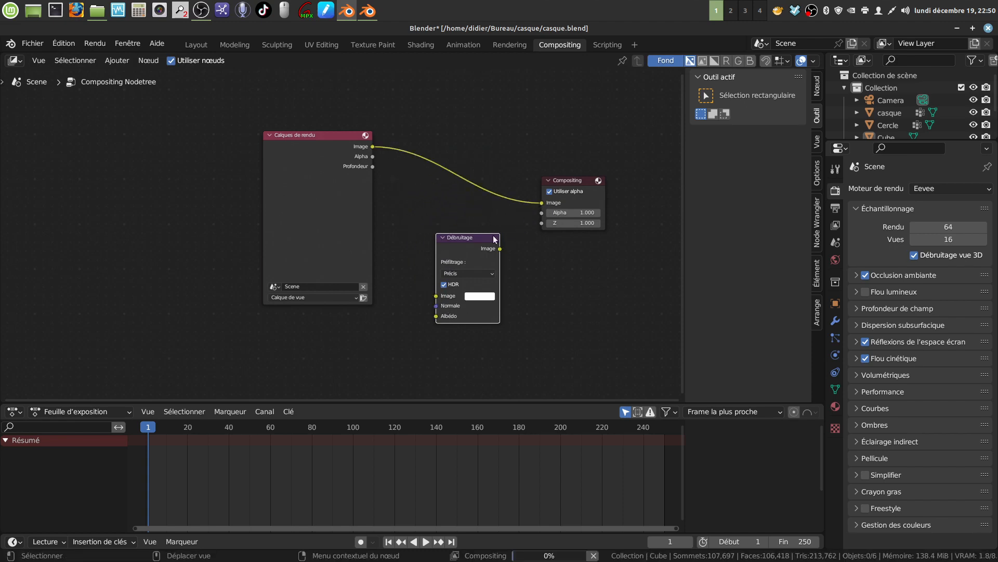
left_click(195, 44)
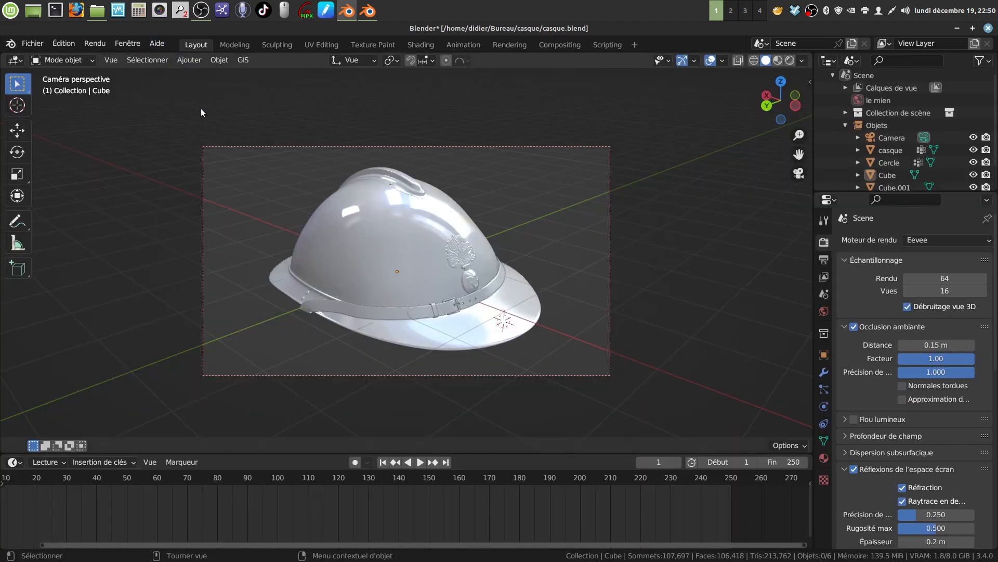
left_click(32, 44)
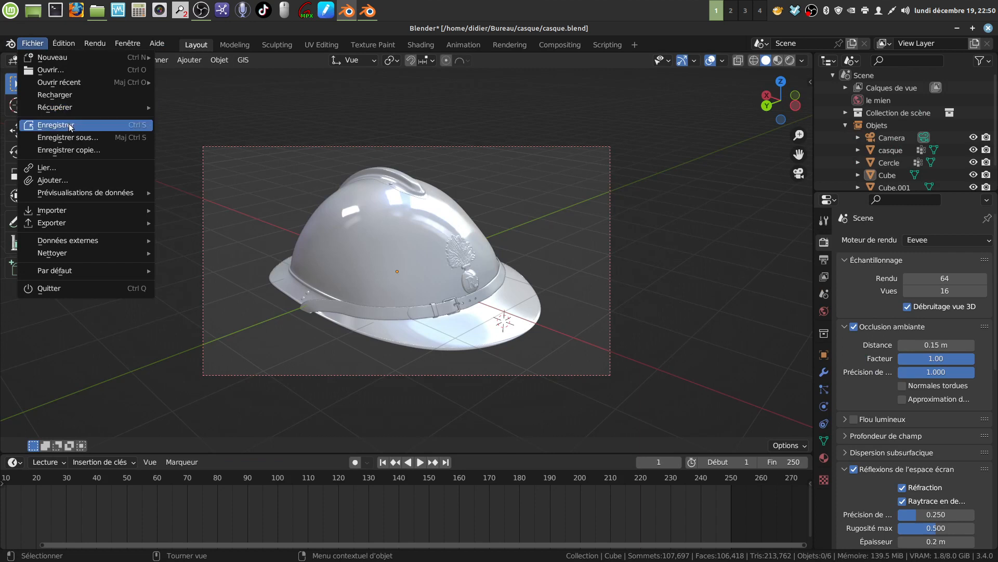
left_click(71, 126)
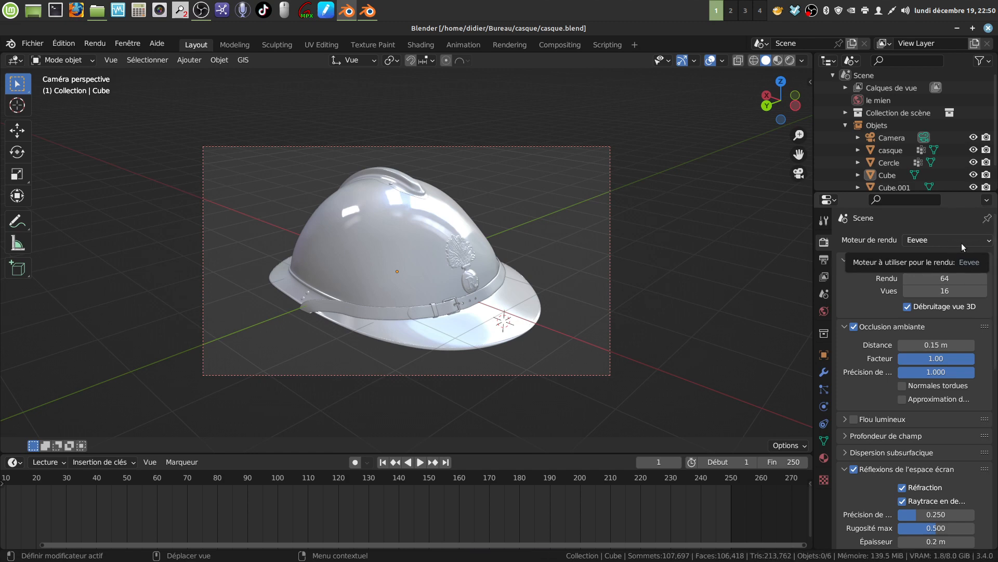
Switch the untextured helmet scene's render engine to Cycles, and close that Blender instance without saving the changes
left_click(980, 241)
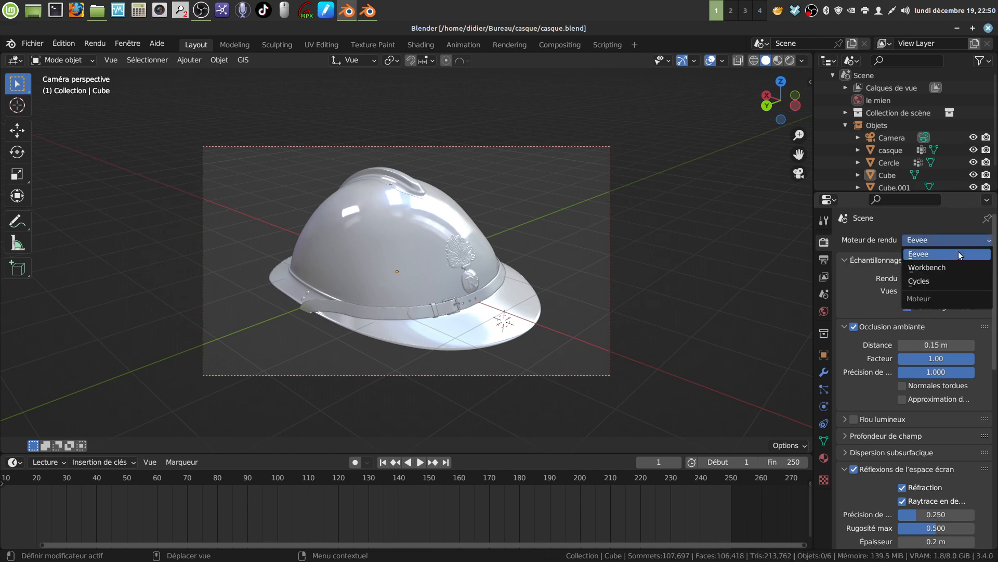
left_click(938, 281)
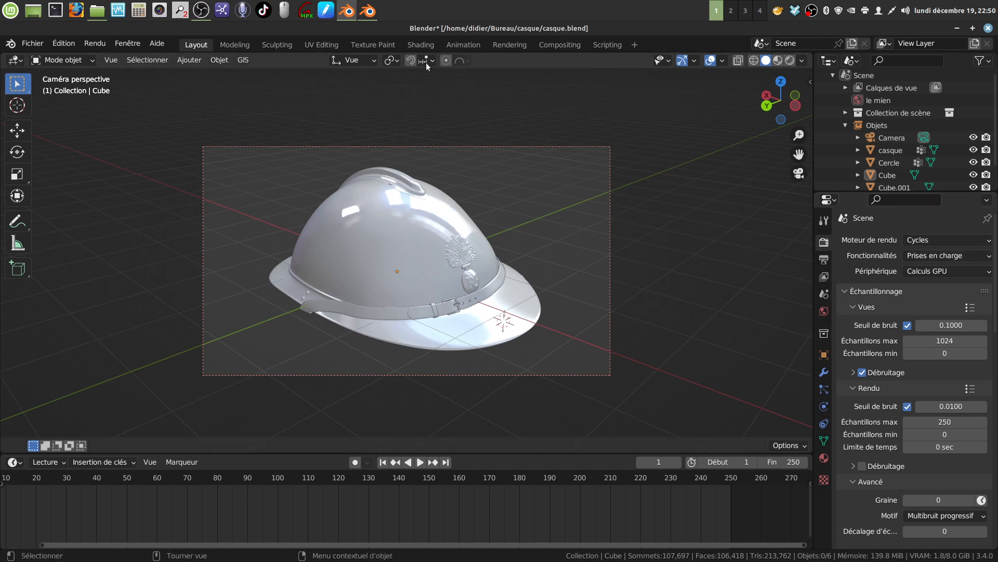
left_click(368, 16)
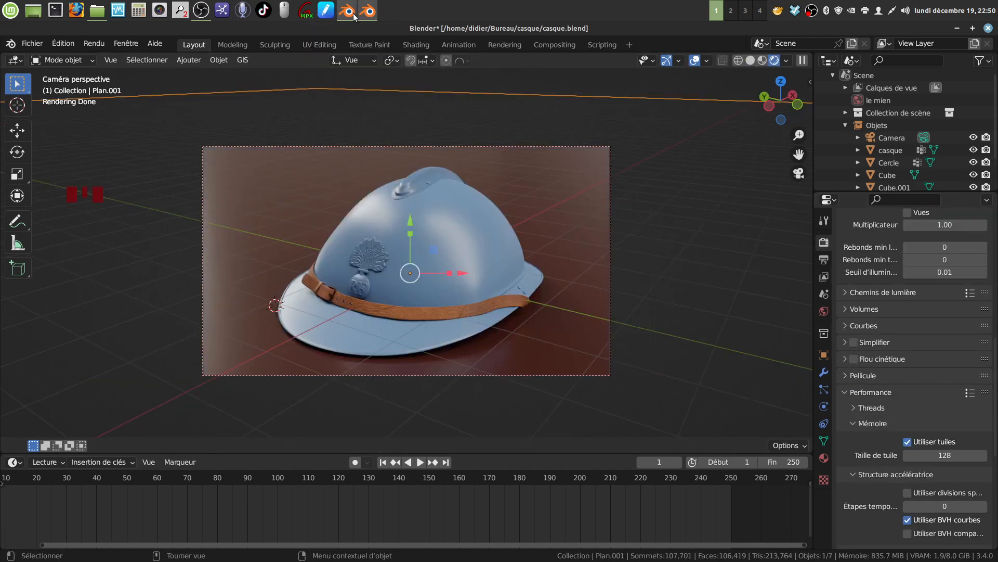
left_click(352, 15)
left_click(365, 15)
left_click(347, 11)
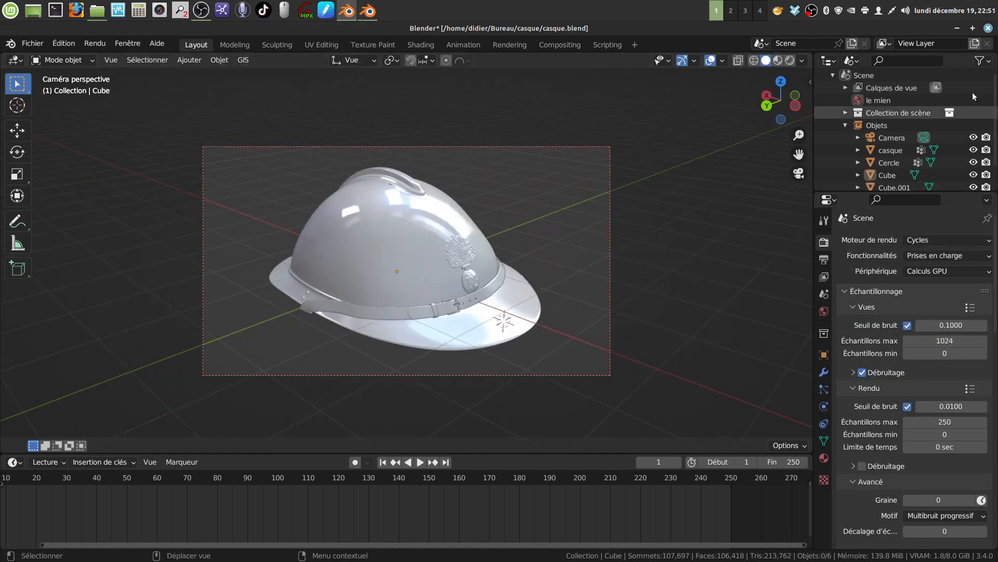
left_click(989, 28)
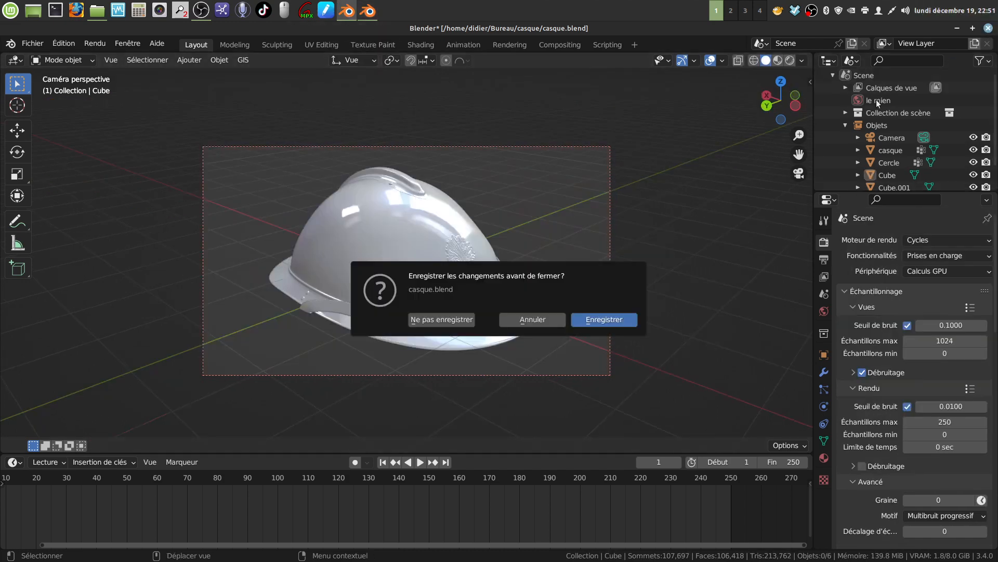
left_click(442, 319)
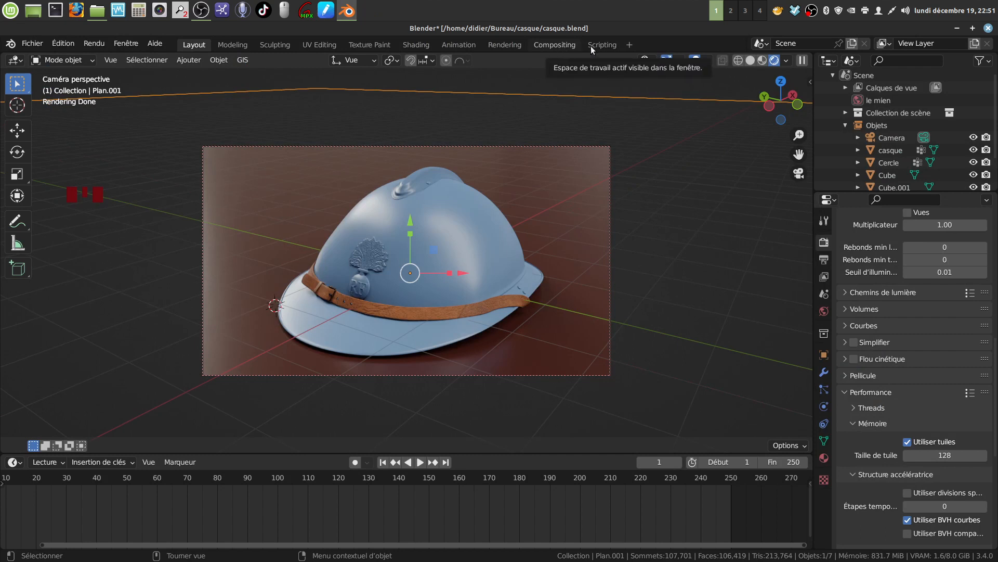
Switch to the casque folder in the file manager and open "casque tuto 2.png" in the image viewer
left_click(957, 28)
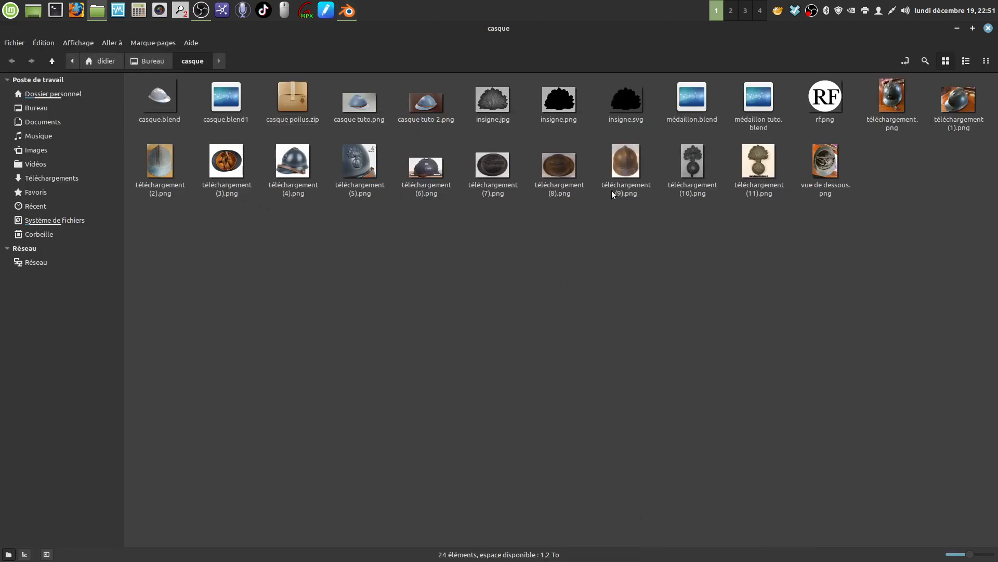
double_click(426, 102)
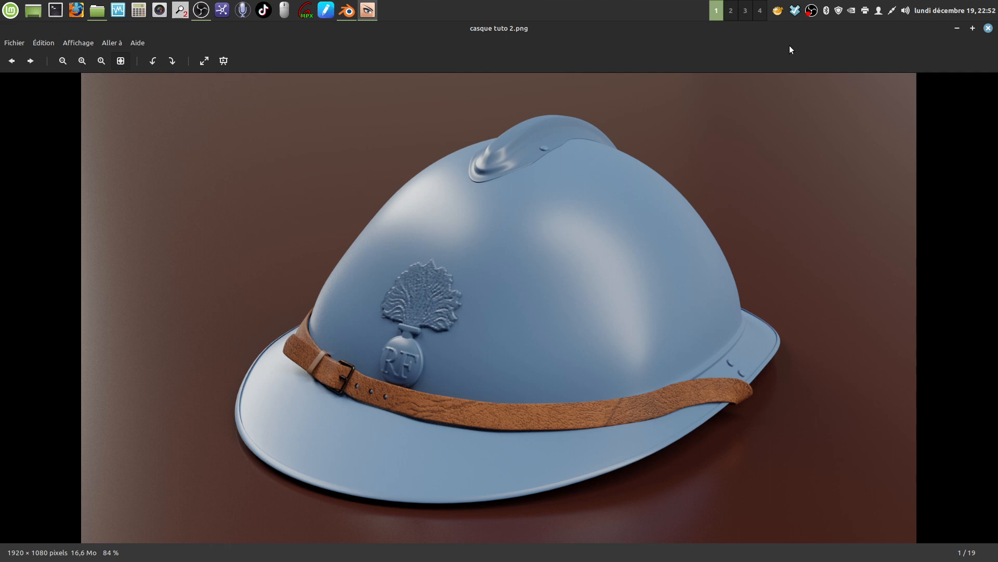
right_click(813, 13)
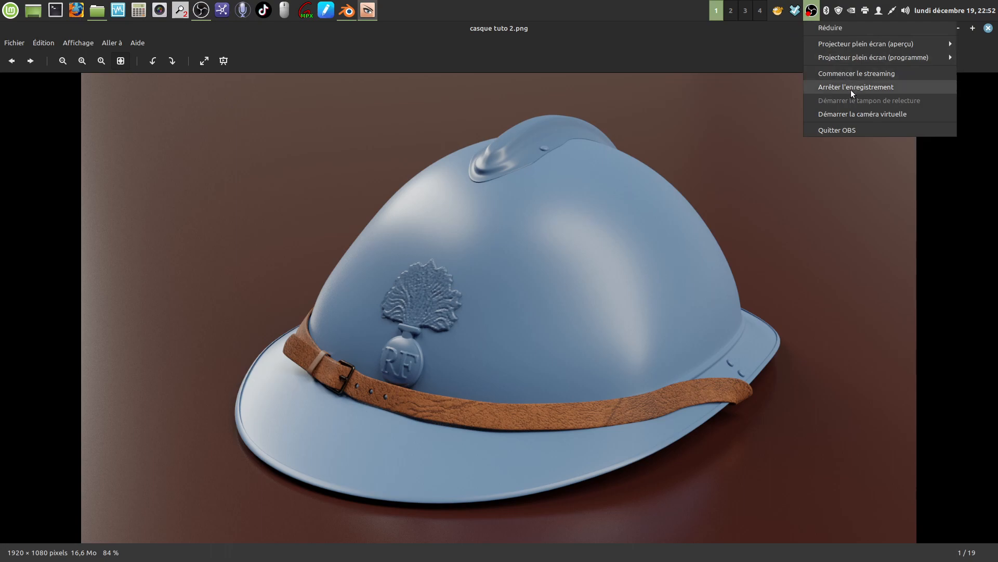